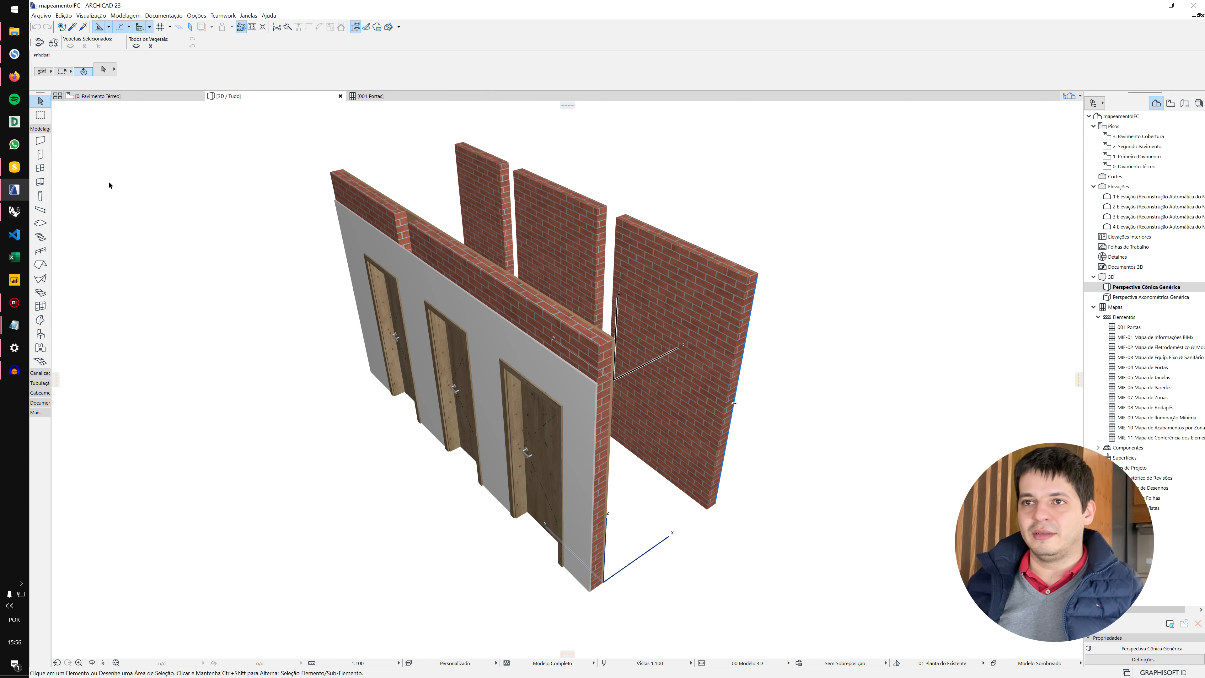
- Switch to Firefox and open the Add-Ons page under the ARCHICAD product downloads on the Graphisoft site
click(21, 73)
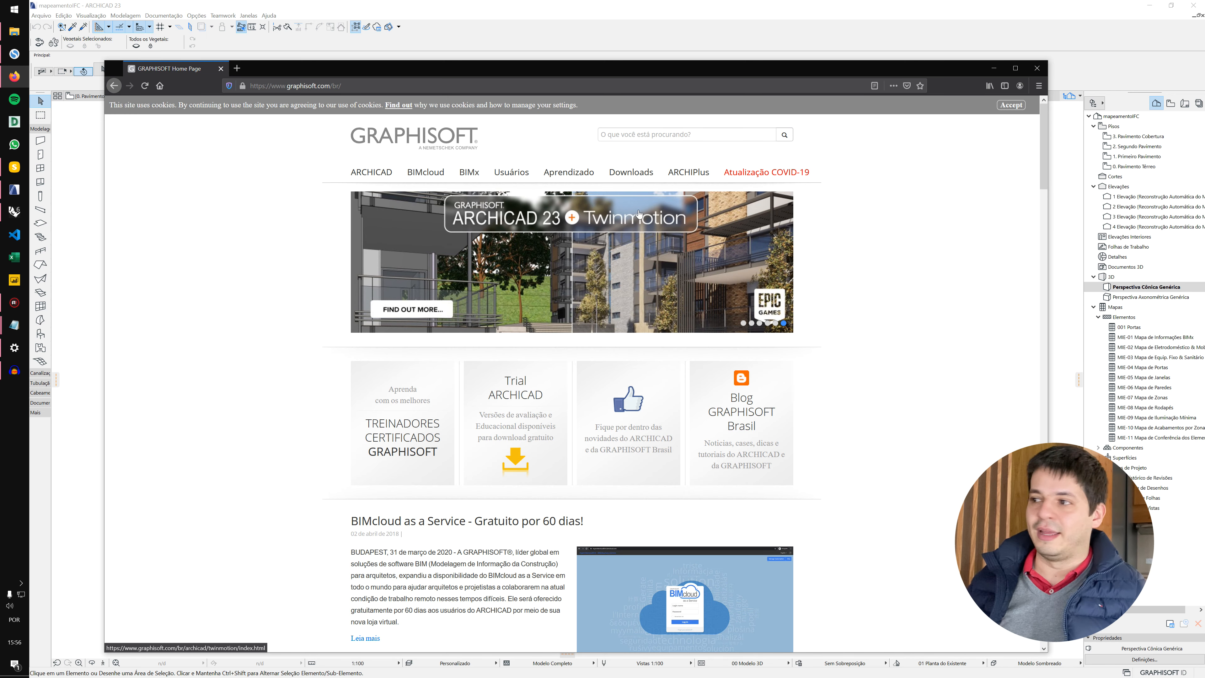
click(635, 173)
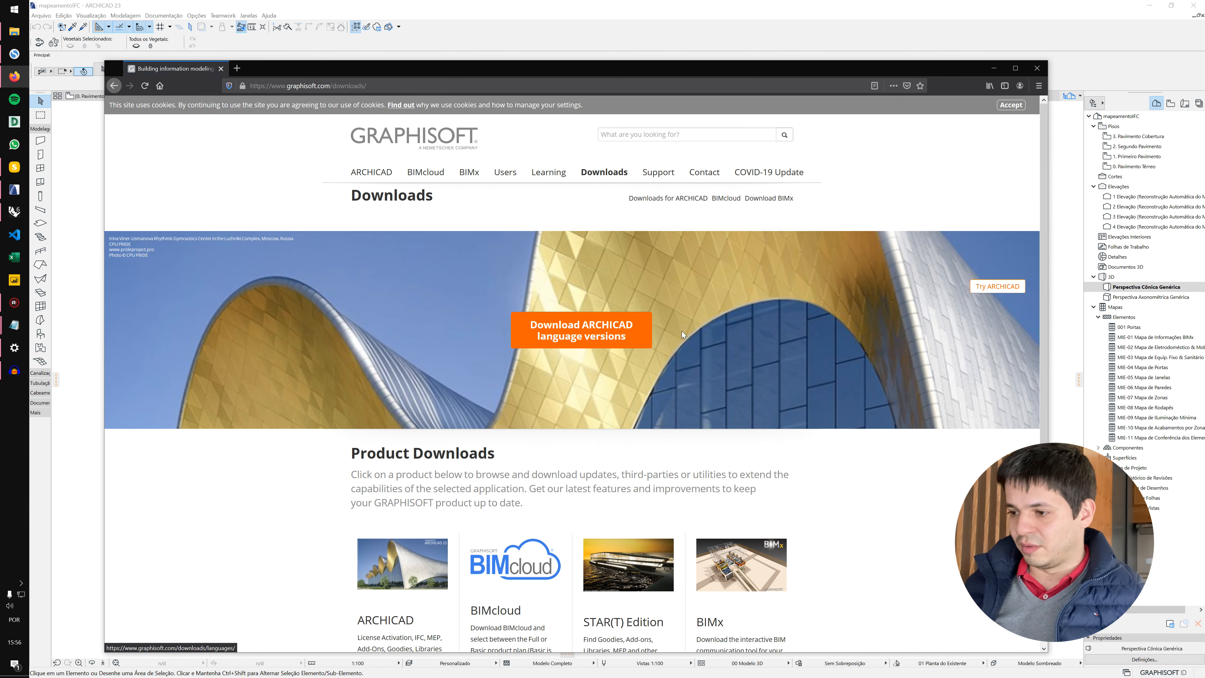
scroll(547, 370, down, 3)
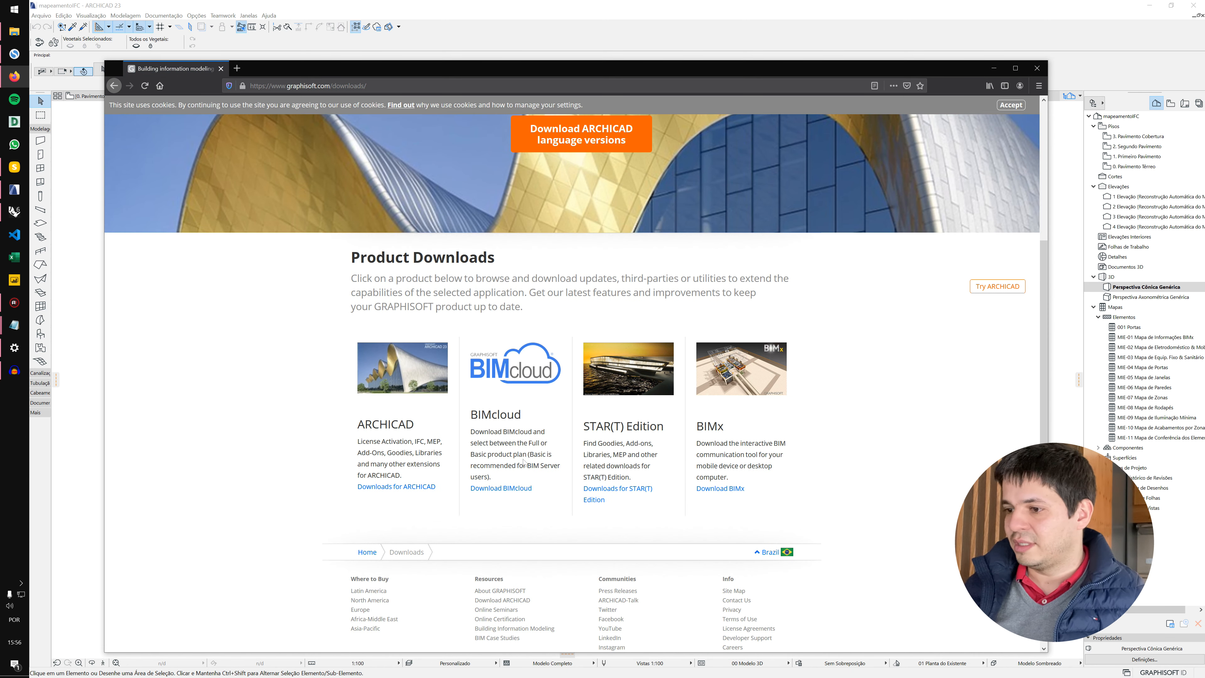
click(426, 489)
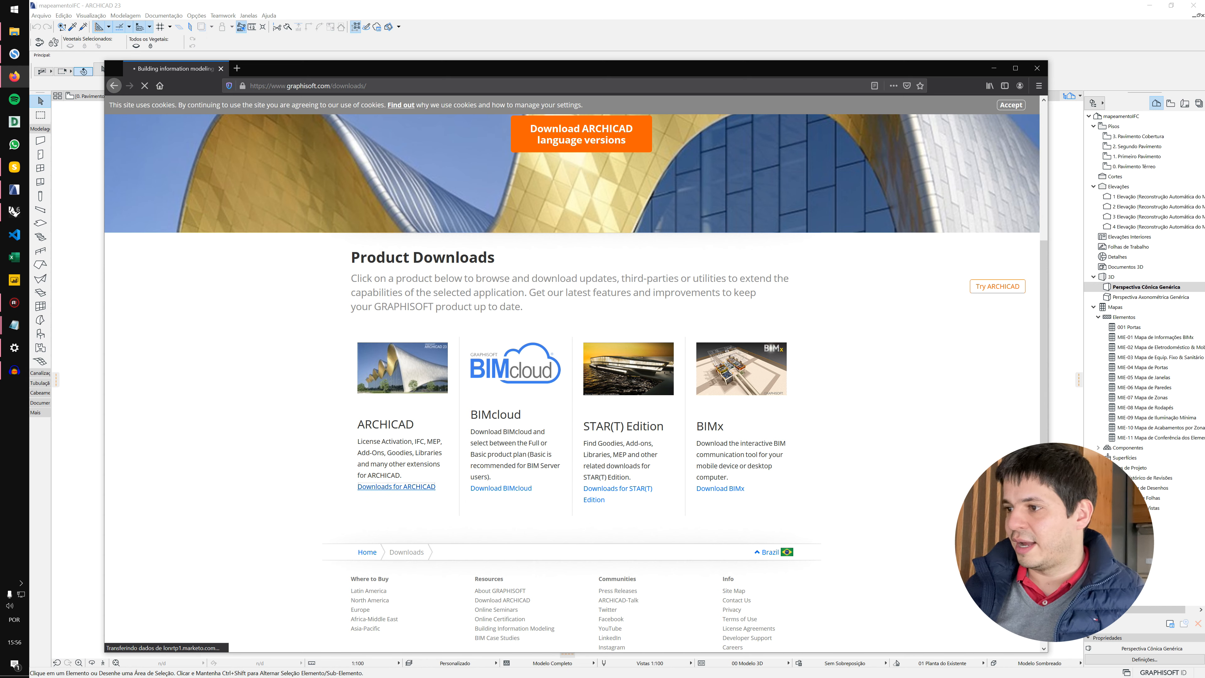
scroll(353, 405, down, 5)
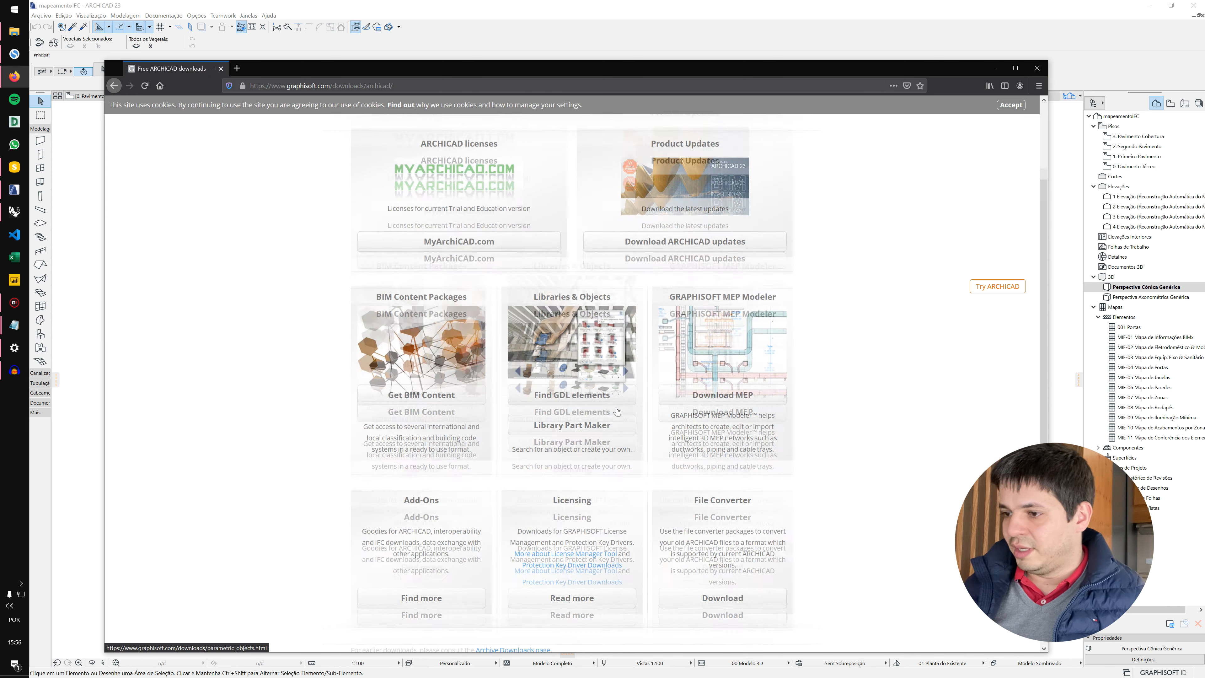
drag(404, 372, 430, 373)
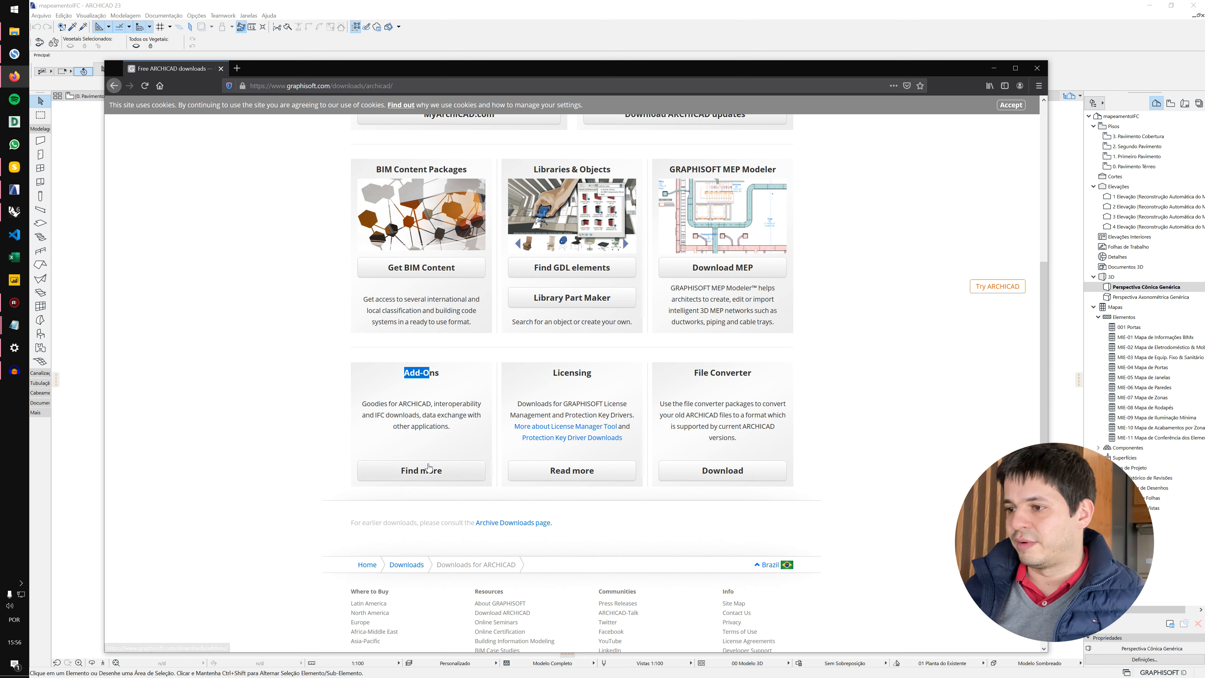
click(643, 414)
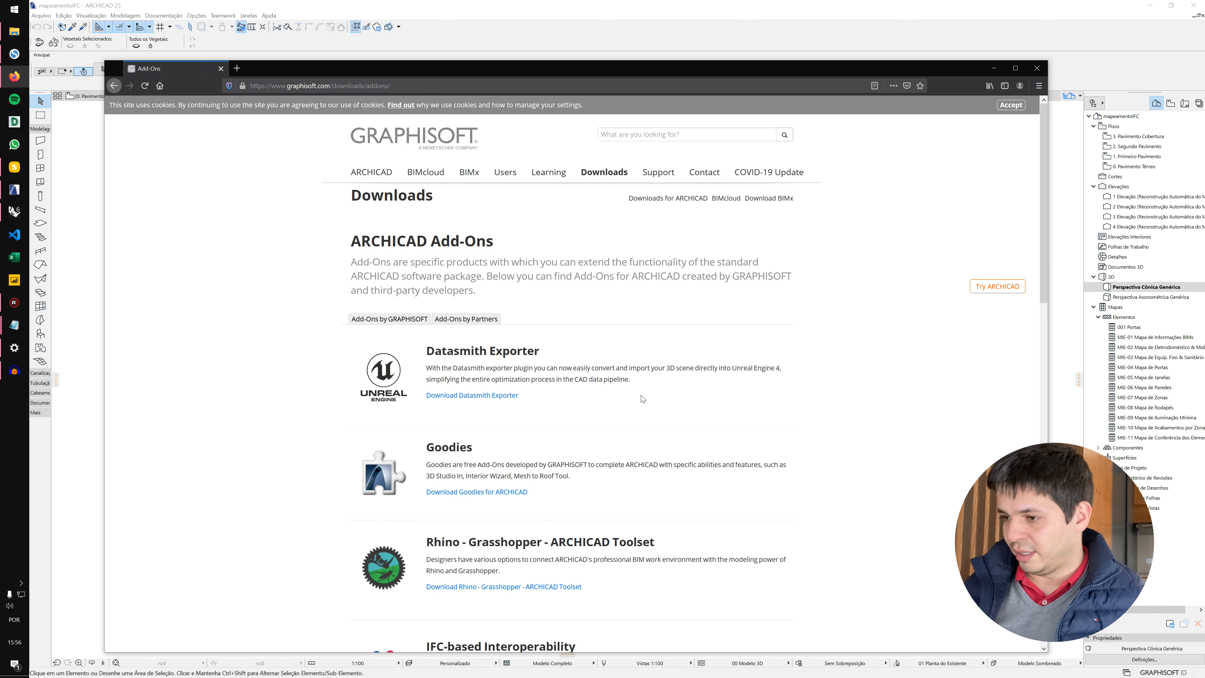
- Look through the ARCHICAD Add-Ons list, examining the Solibri Connection and Rhino - Grasshopper - ARCHICAD Toolset entries
scroll(677, 357, down, 4)
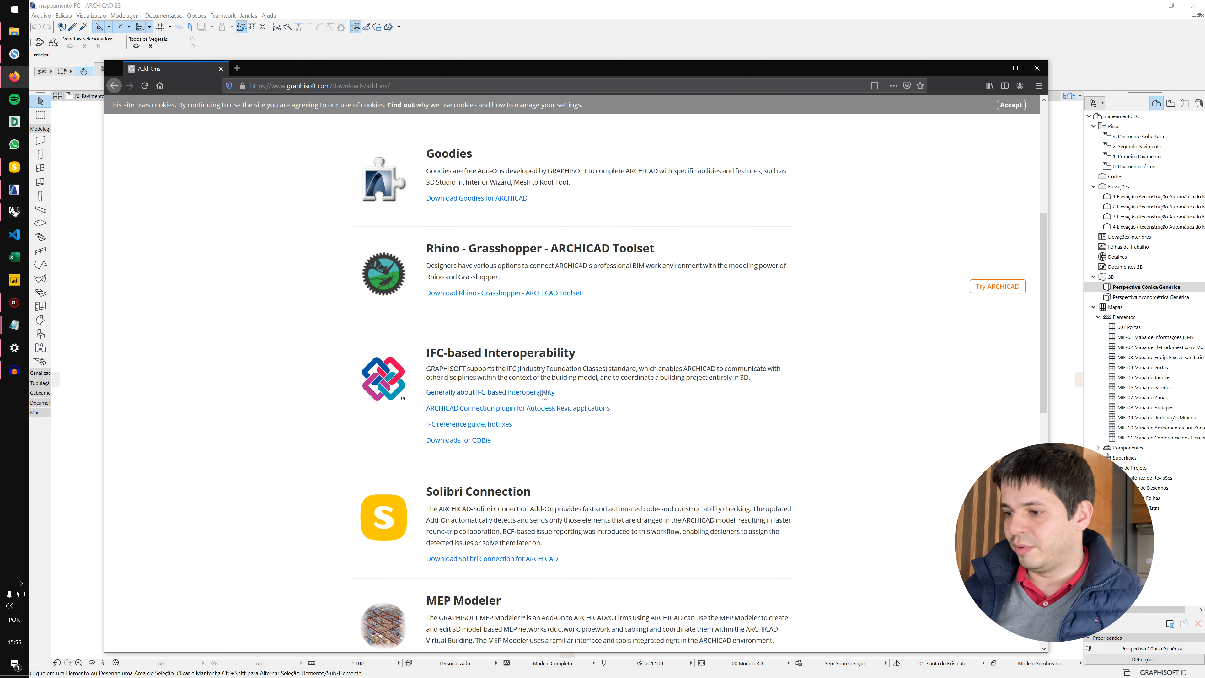
scroll(480, 367, down, 3)
scroll(480, 367, down, 4)
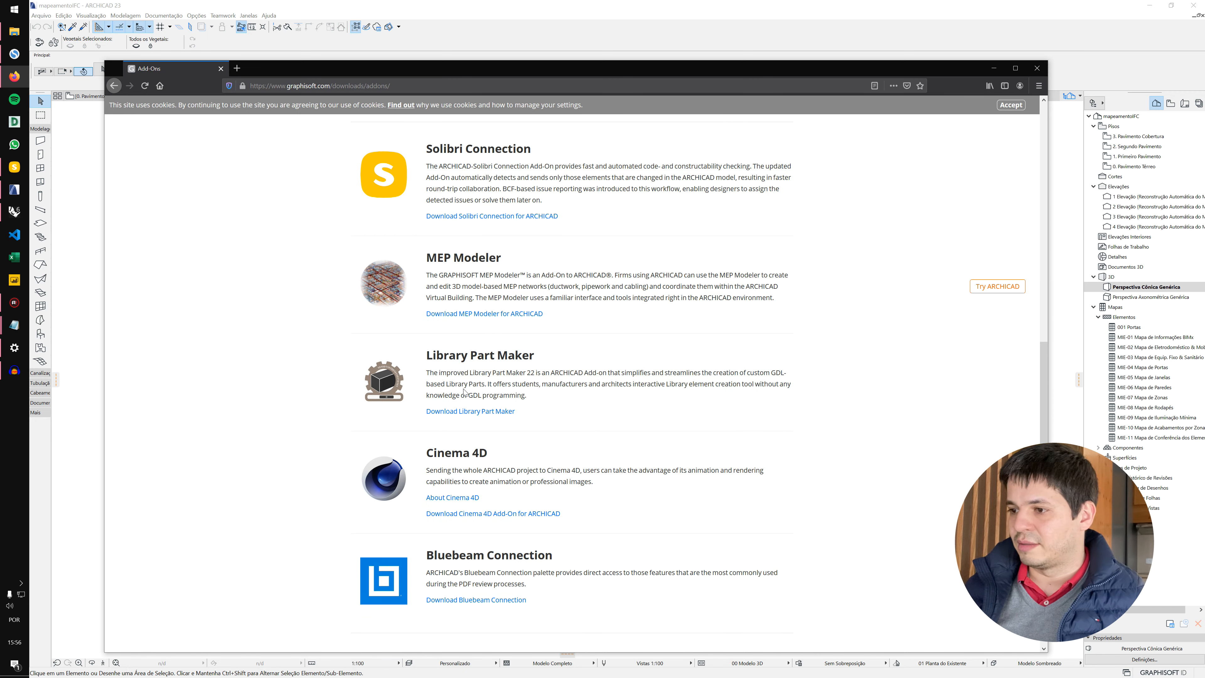
scroll(456, 397, up, 3)
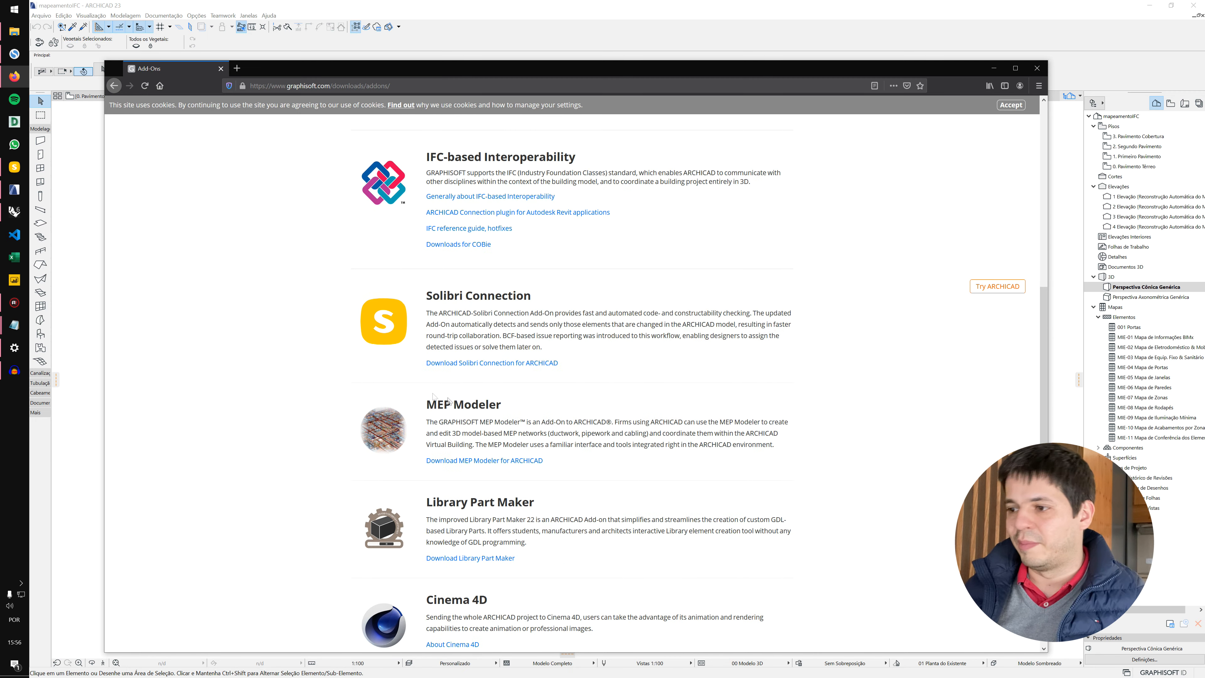
scroll(490, 399, down, 2)
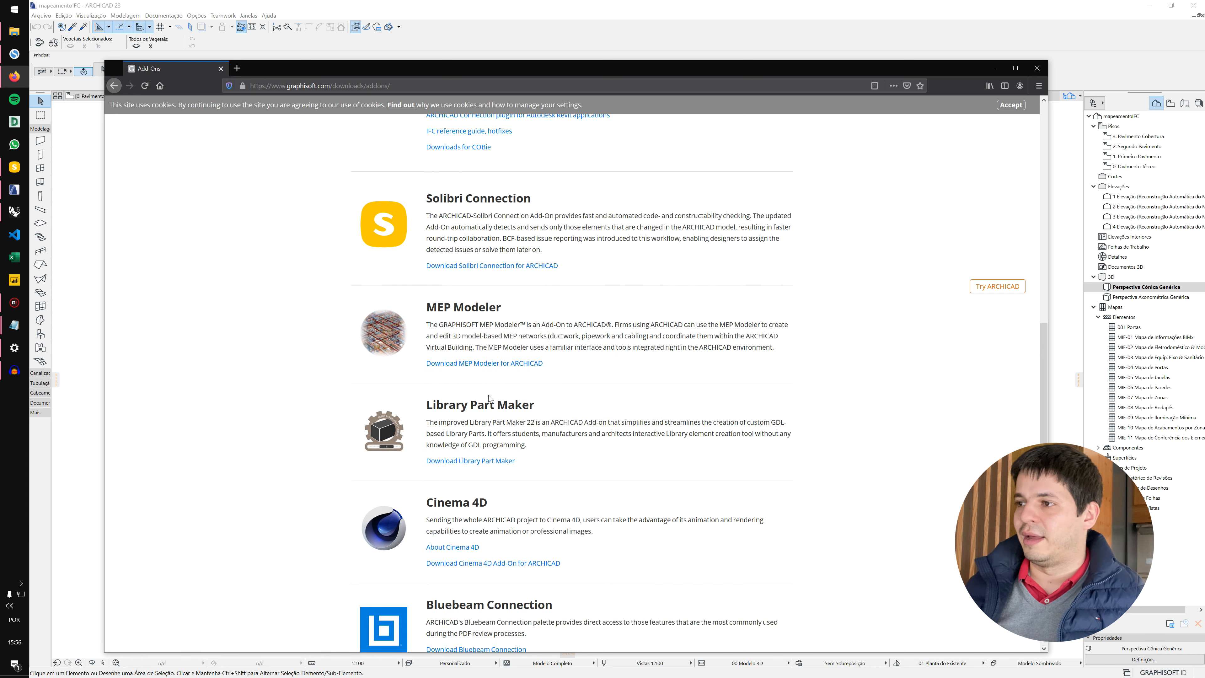
scroll(489, 399, up, 3)
drag(426, 397, 540, 404)
scroll(526, 408, up, 1)
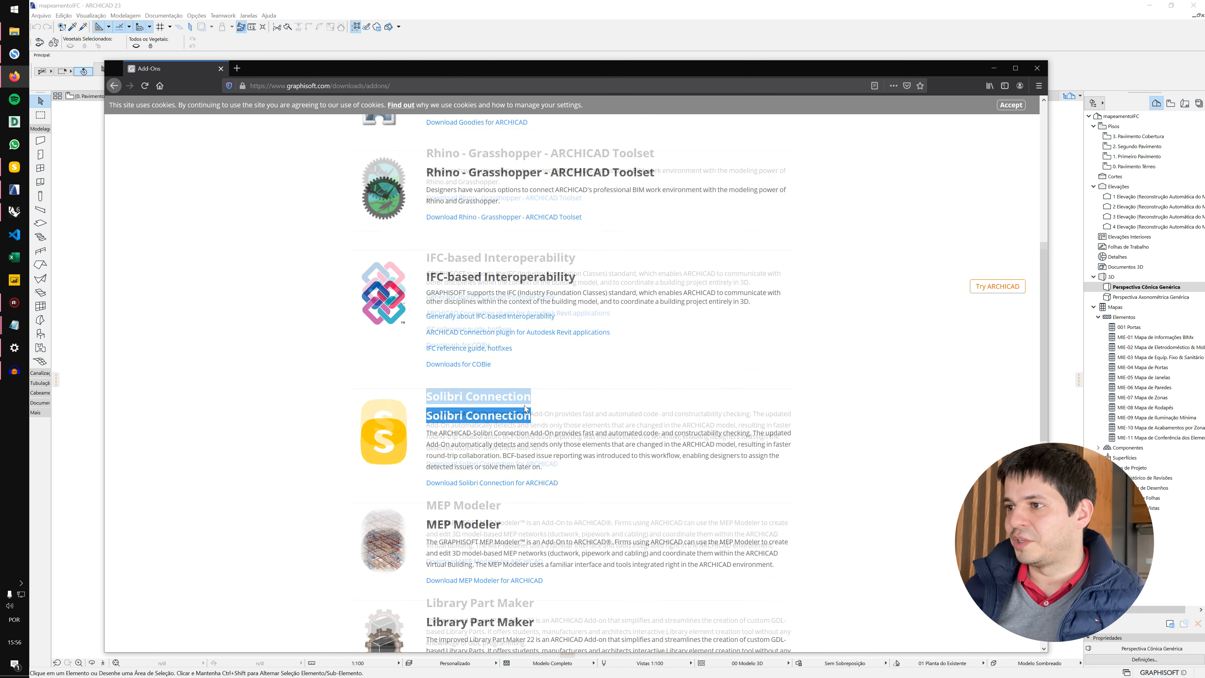
scroll(526, 407, up, 3)
drag(433, 298, 586, 299)
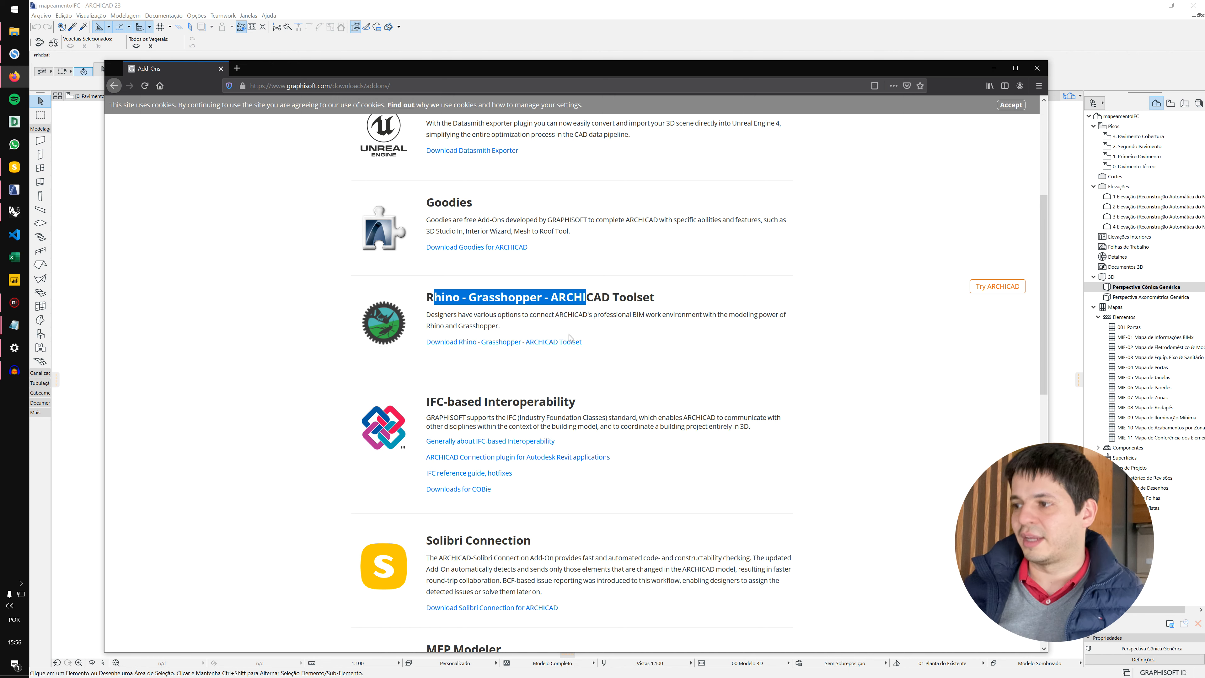
click(574, 323)
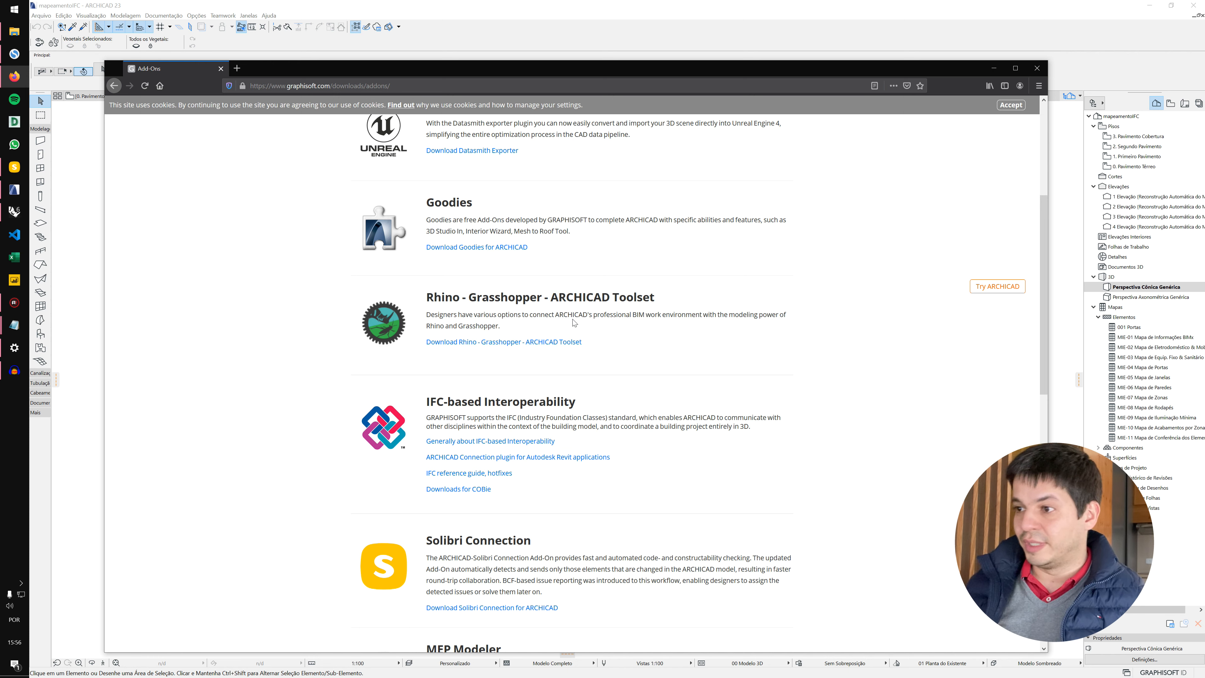
drag(434, 300, 574, 304)
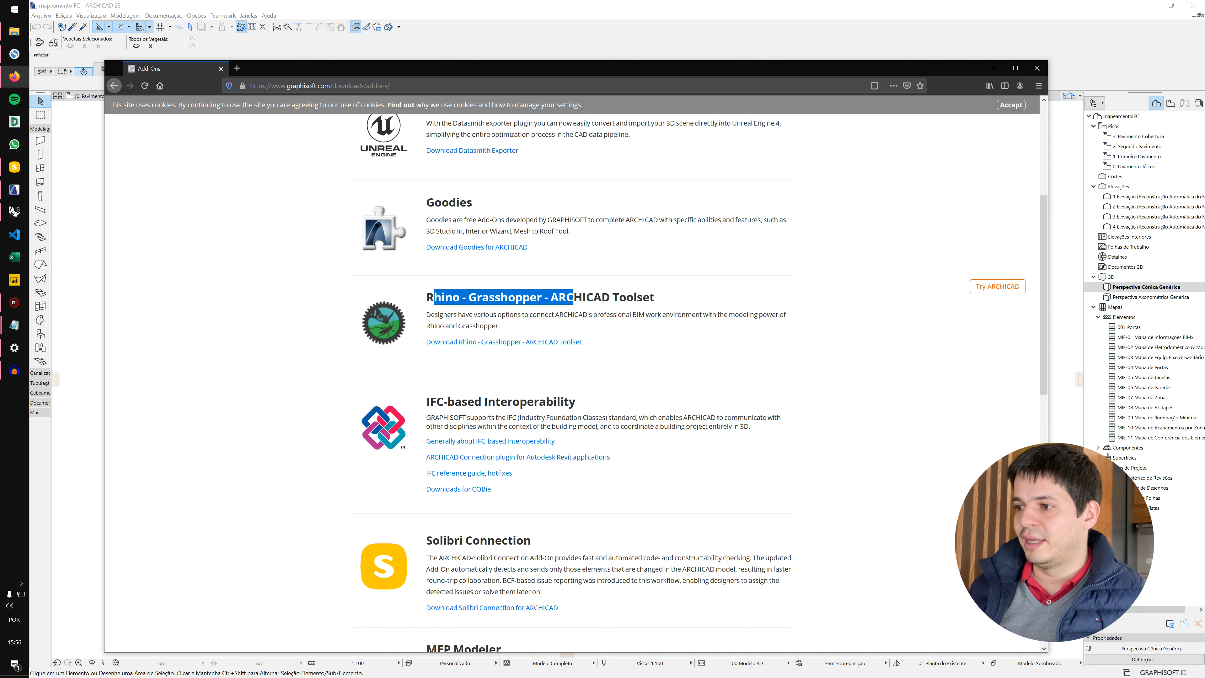
- Open the Rhino - Grasshopper - ARCHICAD Toolset download page and review the Grasshopper - ARCHICAD Live Connection versions
click(445, 343)
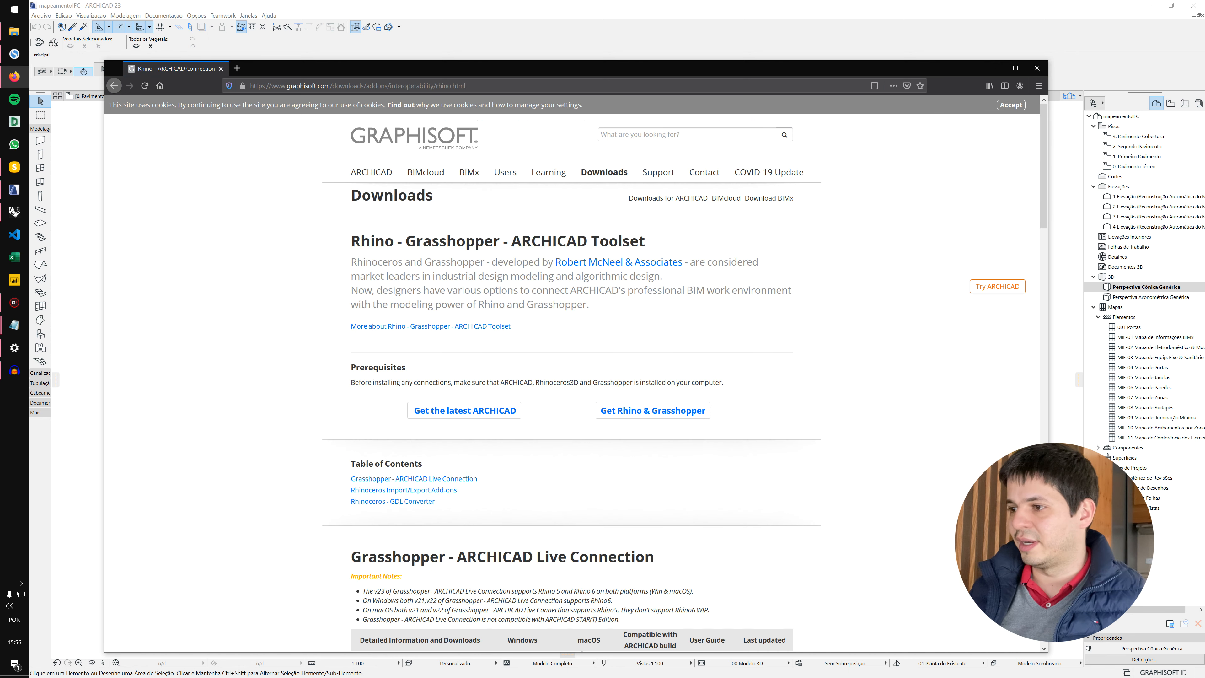
scroll(611, 422, down, 2)
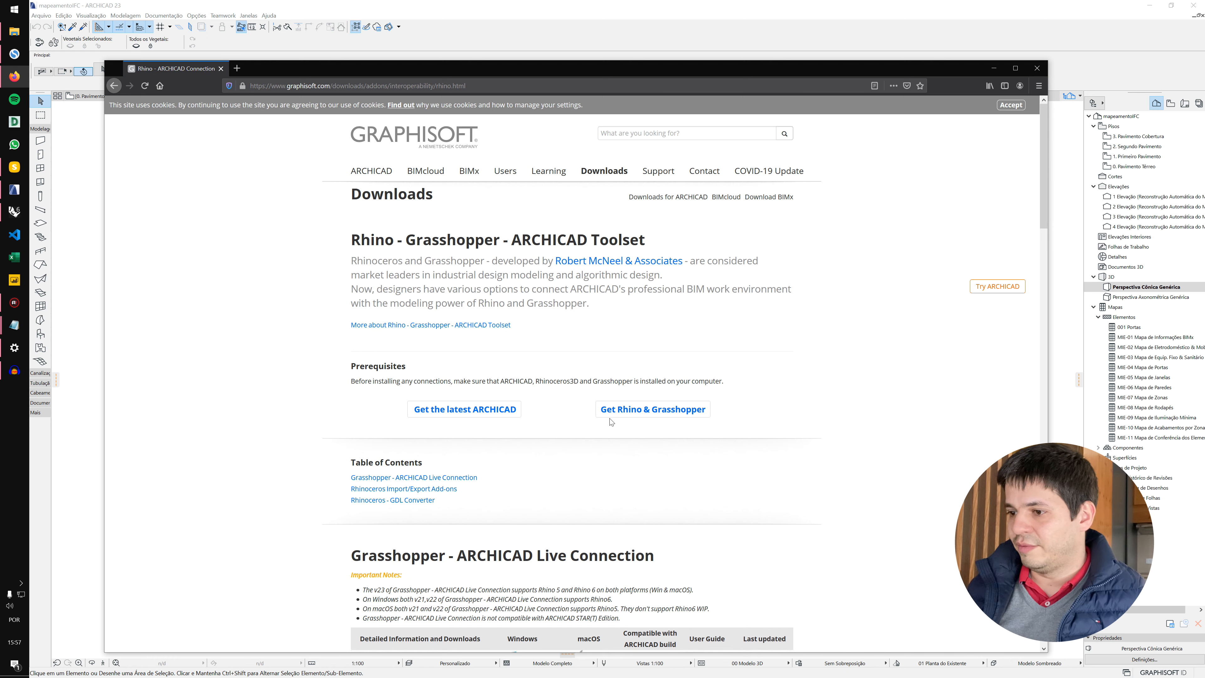
scroll(611, 421, down, 3)
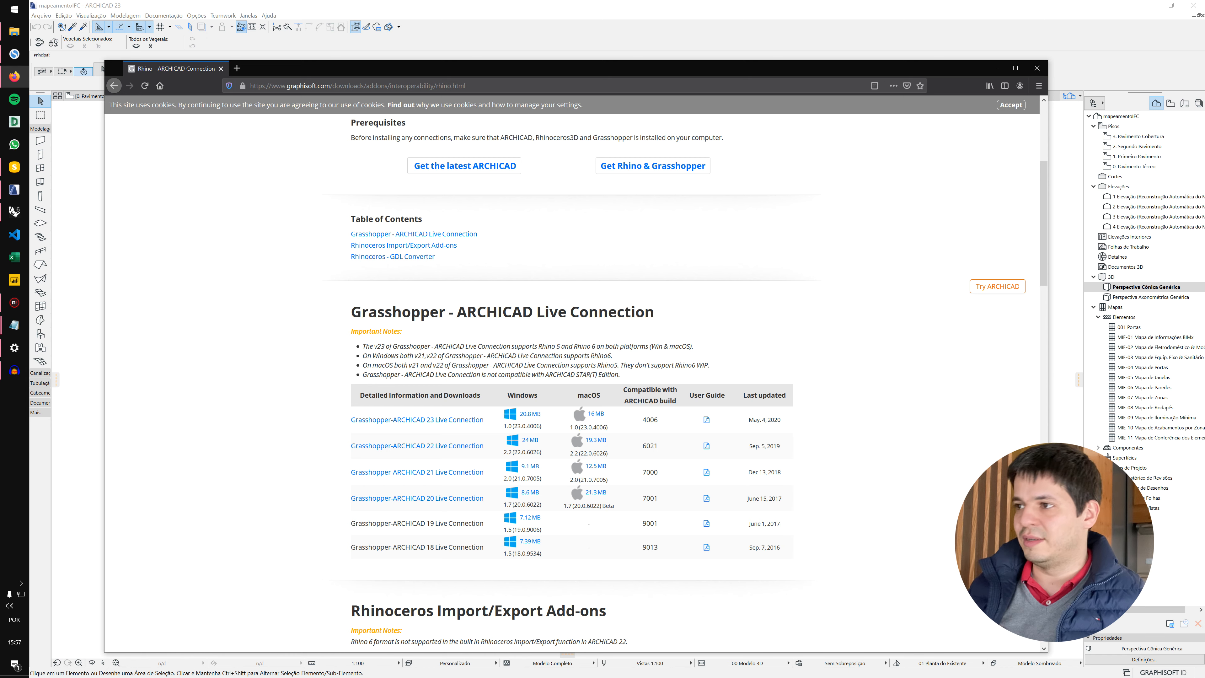
- Return to the add-ons list, open the Solibri Connection download page and examine the installer entry for ARCHICAD 23
key(alt+Left)
scroll(546, 276, up, 1)
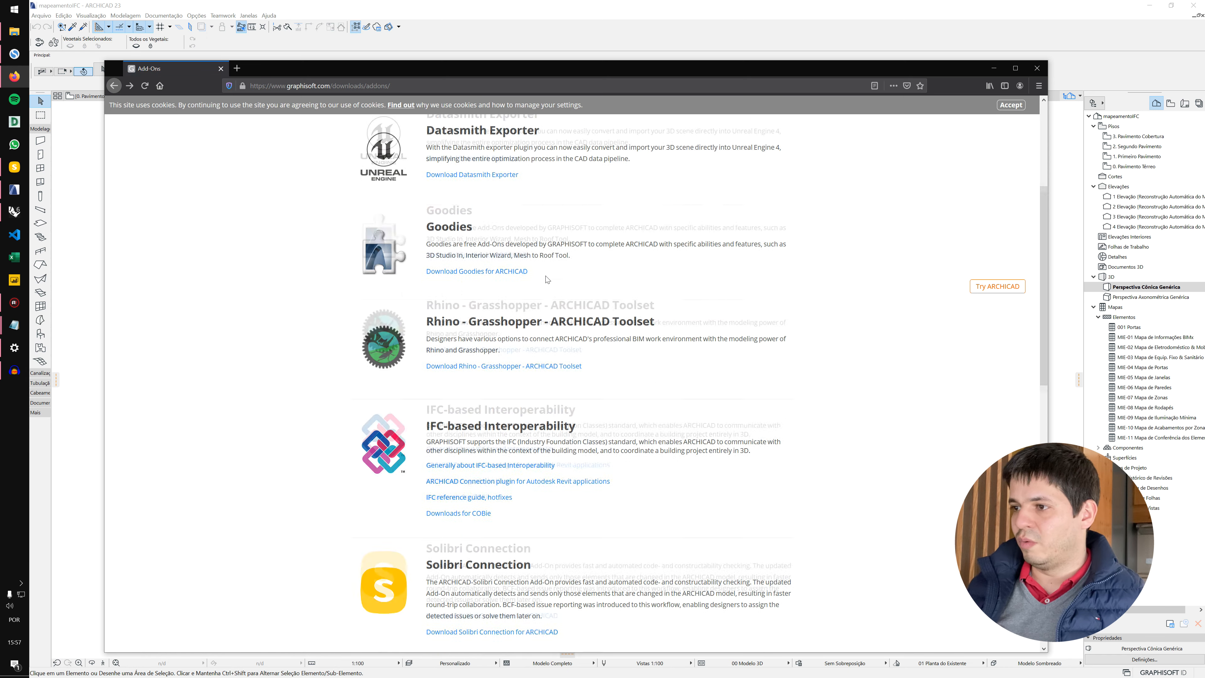
scroll(547, 279, down, 5)
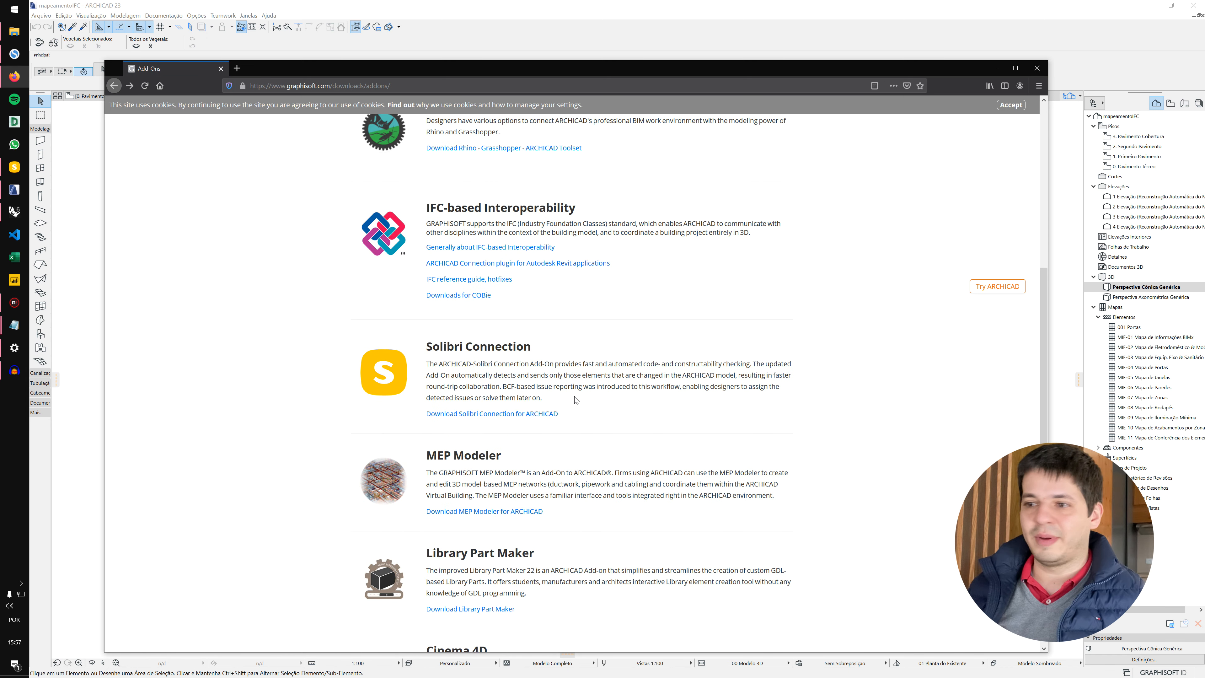
click(497, 414)
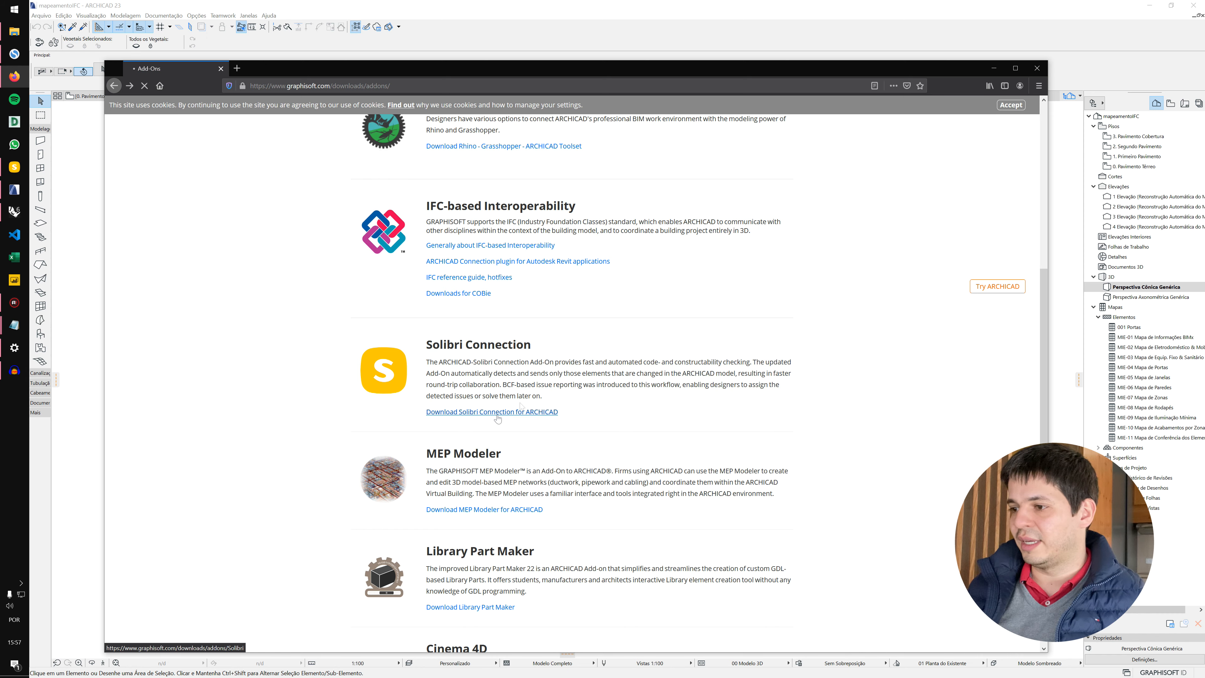
scroll(539, 382, down, 1)
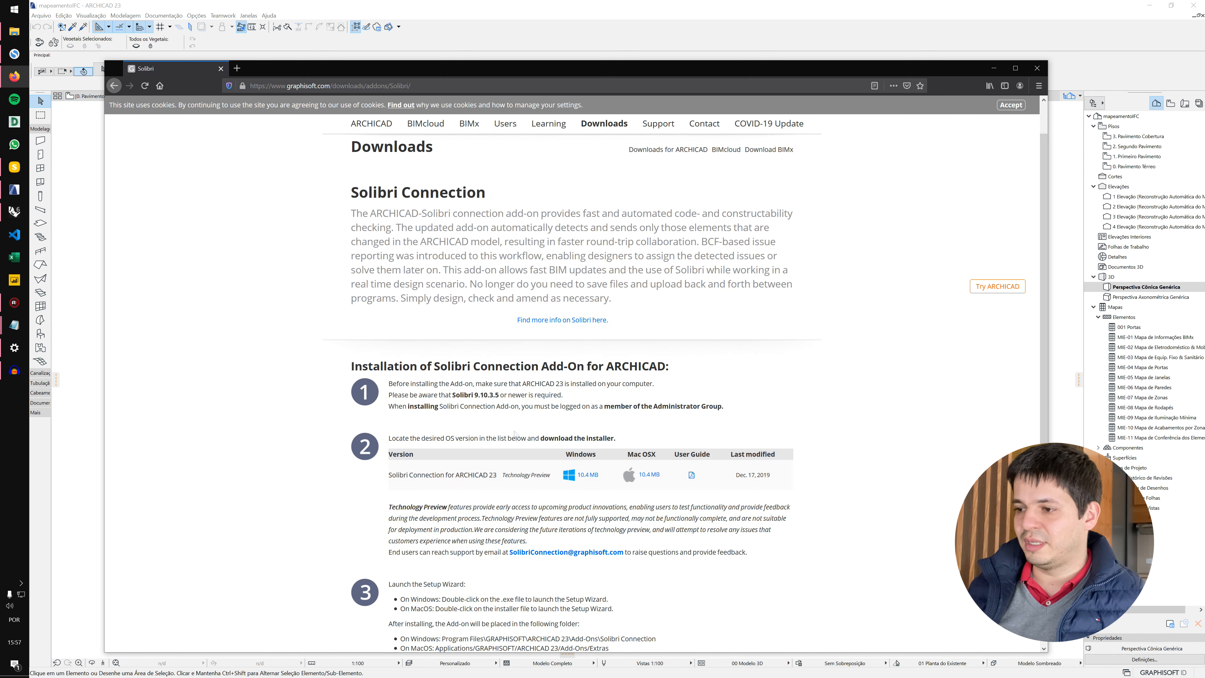
drag(397, 475, 496, 475)
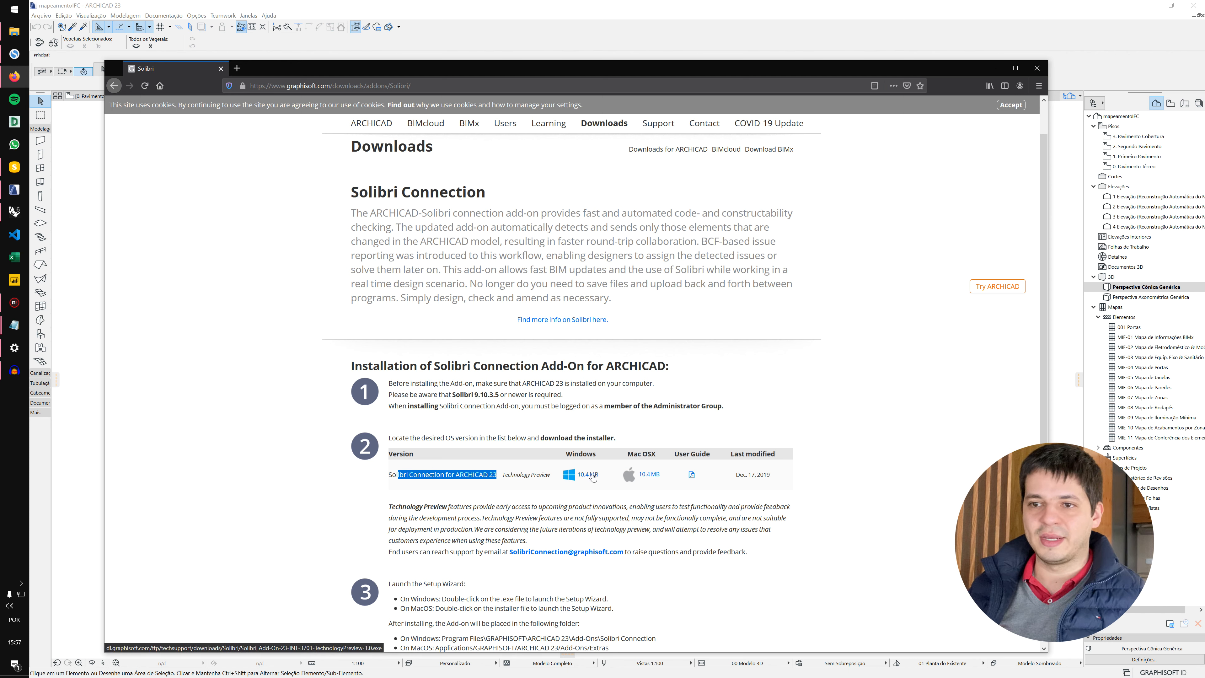
click(641, 439)
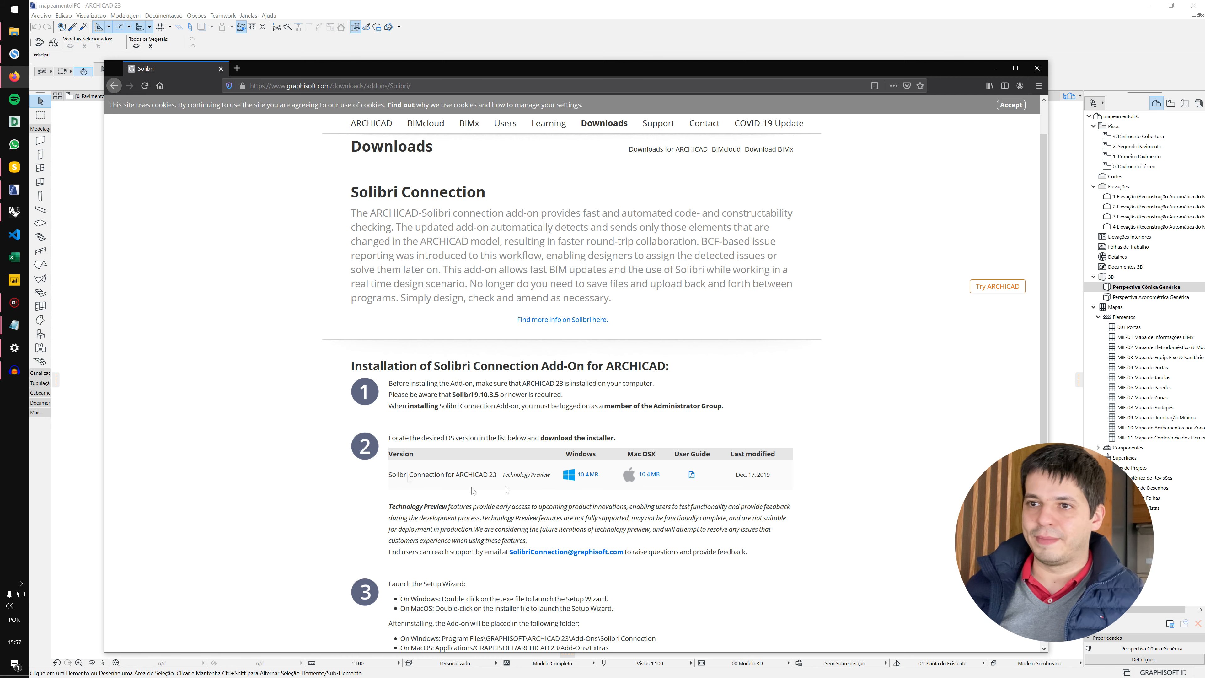
- Switch to Solibri for a brief look at its model layout and return to ARCHICAD
click(14, 167)
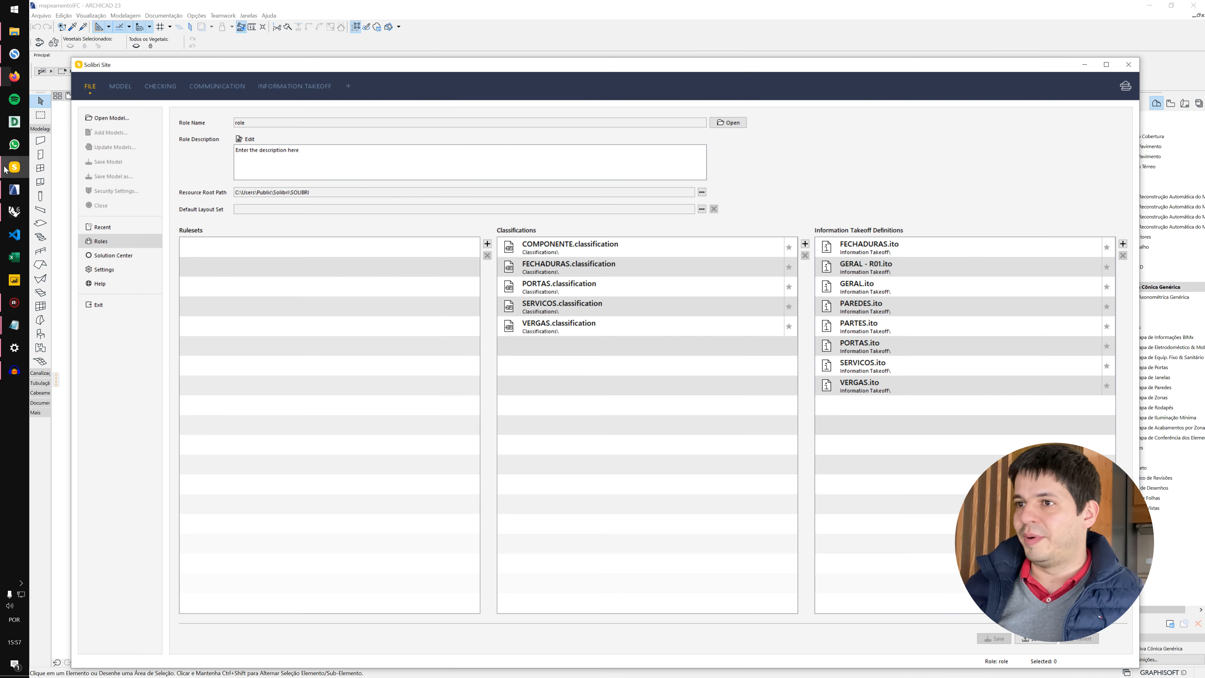
click(132, 87)
click(14, 189)
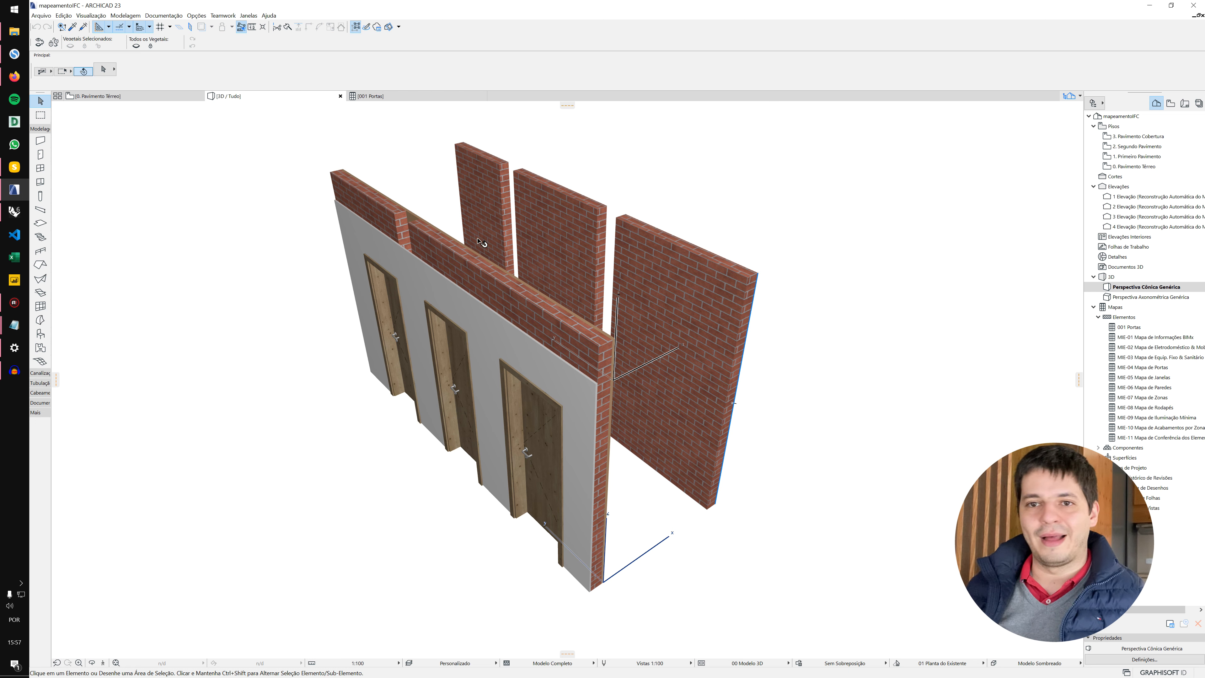
- Open the Solibri Connection palette from ARCHICAD's interoperability commands
scroll(482, 242, down, 2)
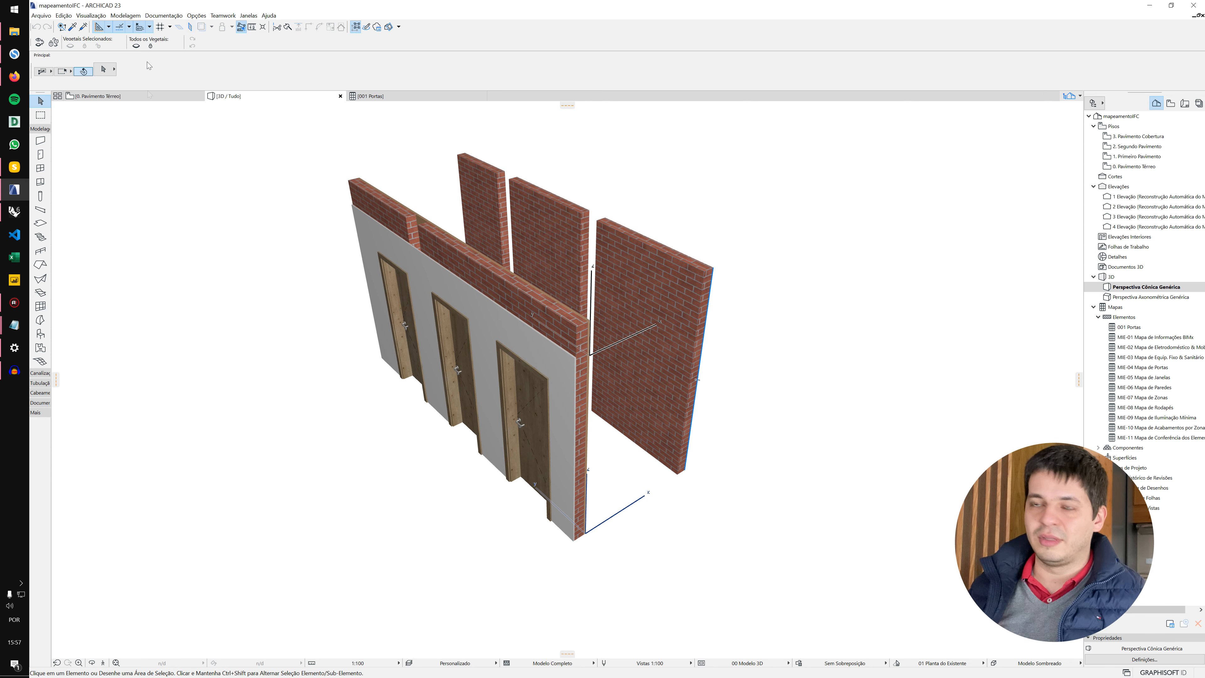
click(49, 17)
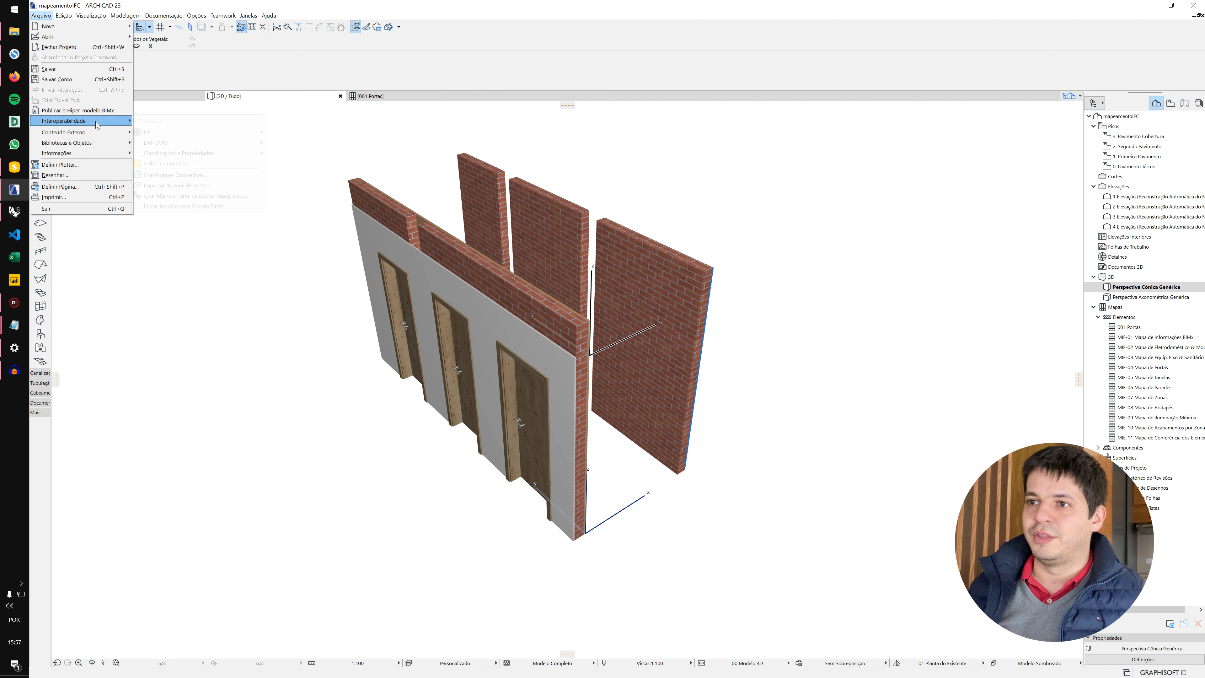
mouse_move(98, 121)
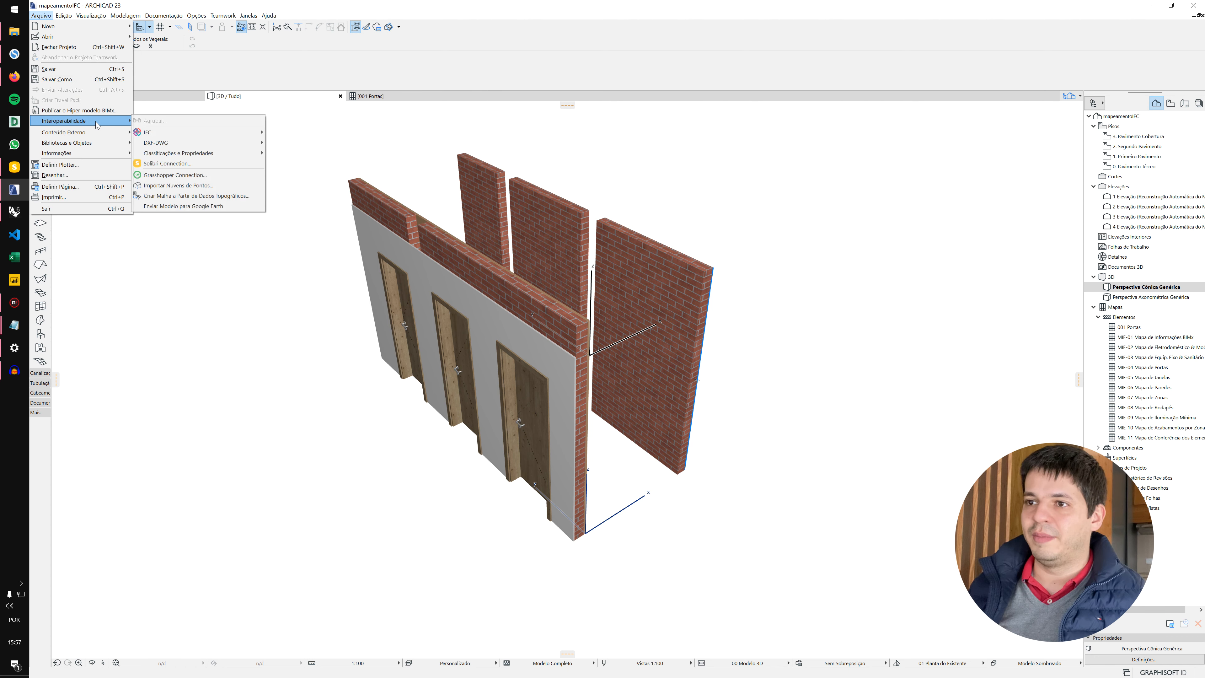
click(183, 165)
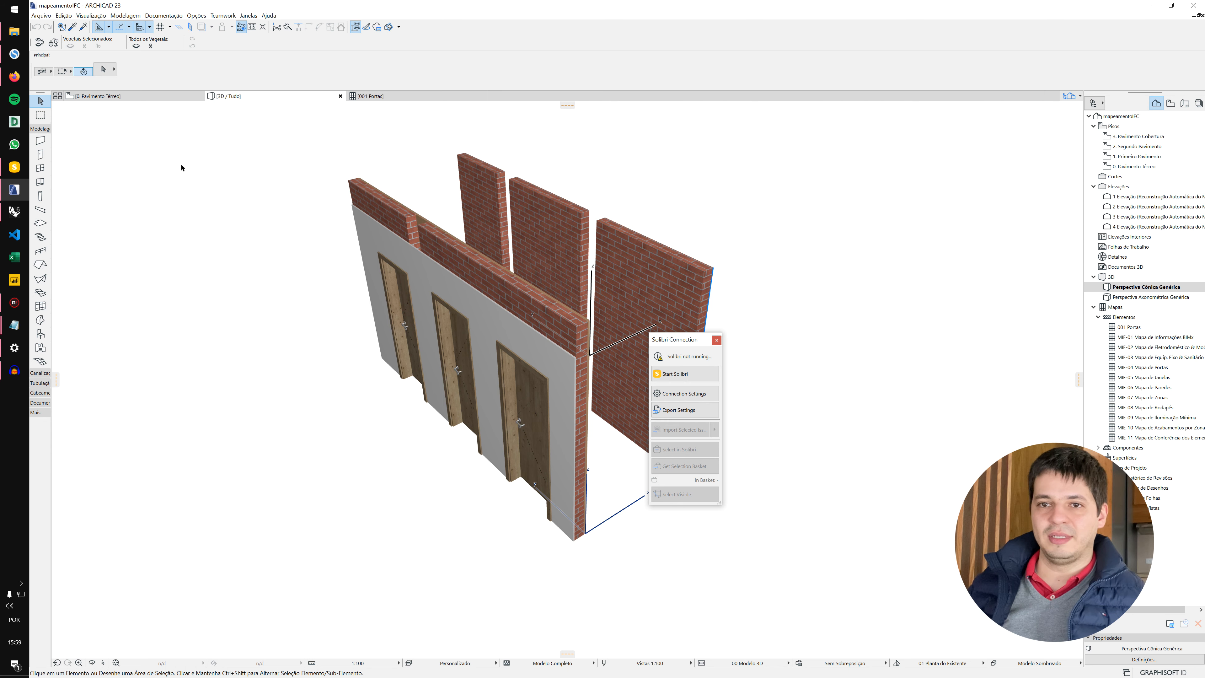
- Start Solibri Site through the Solibri Connection palette and show its Model layout
click(676, 374)
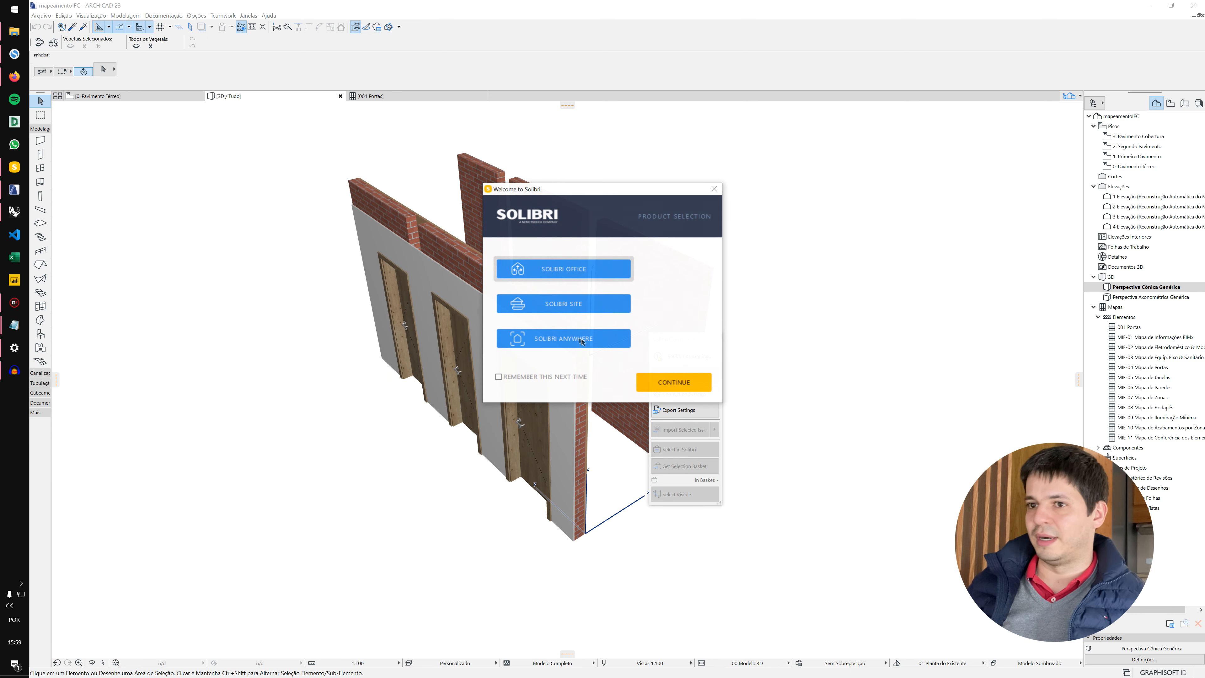
click(672, 382)
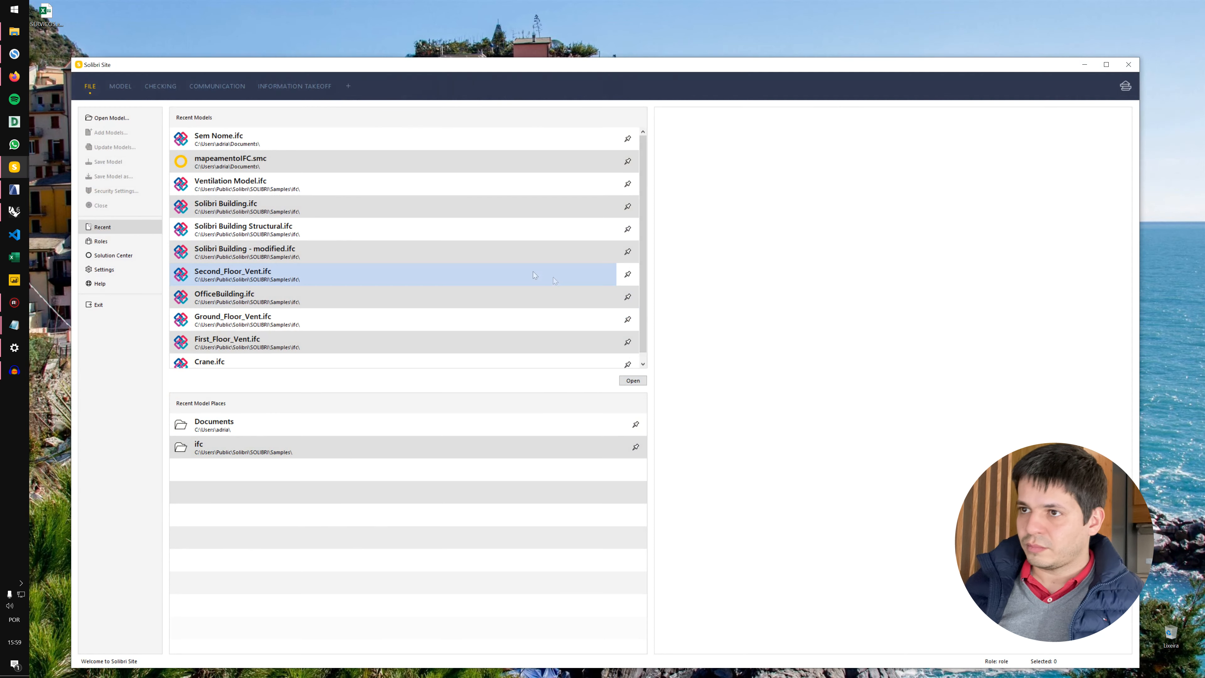
click(121, 86)
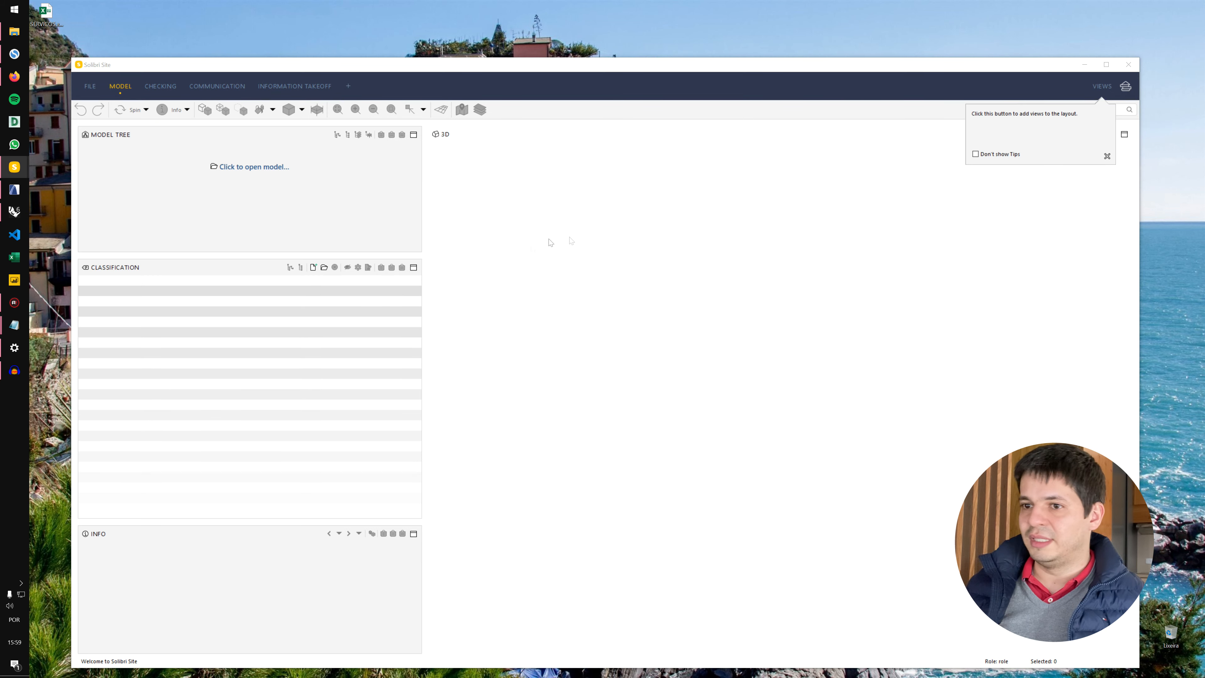
- Return to ARCHICAD and move the Solibri Connection palette clear of the 3D model
click(14, 189)
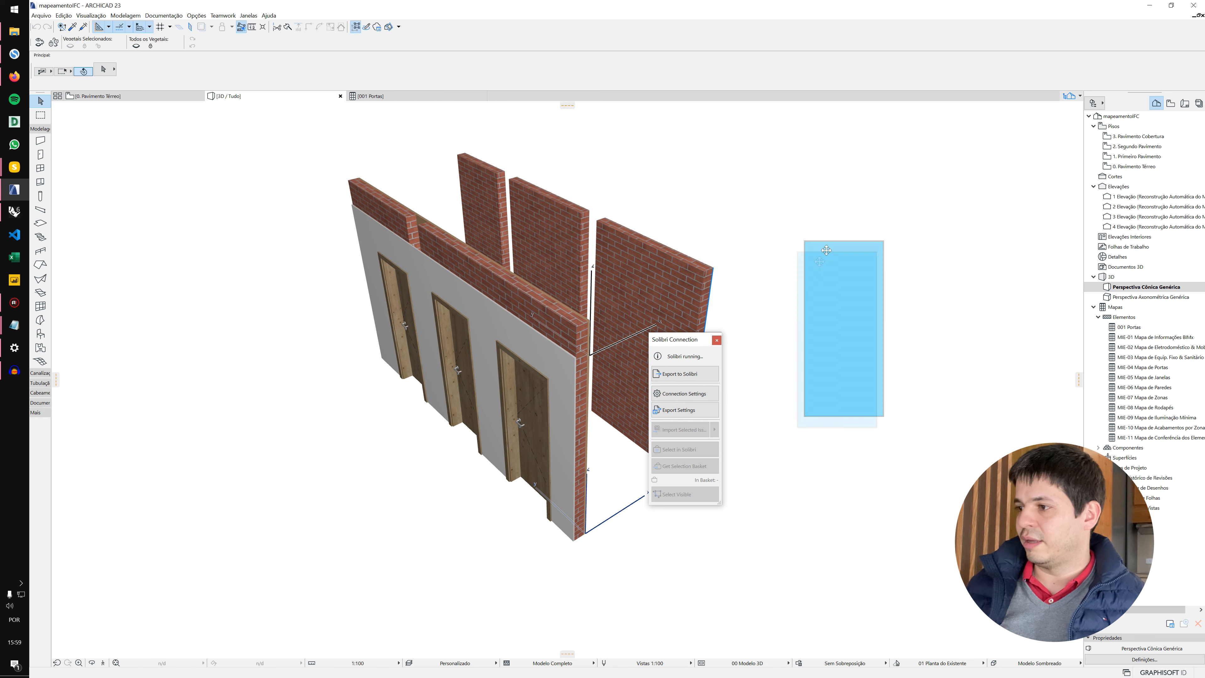
drag(669, 331, 693, 341)
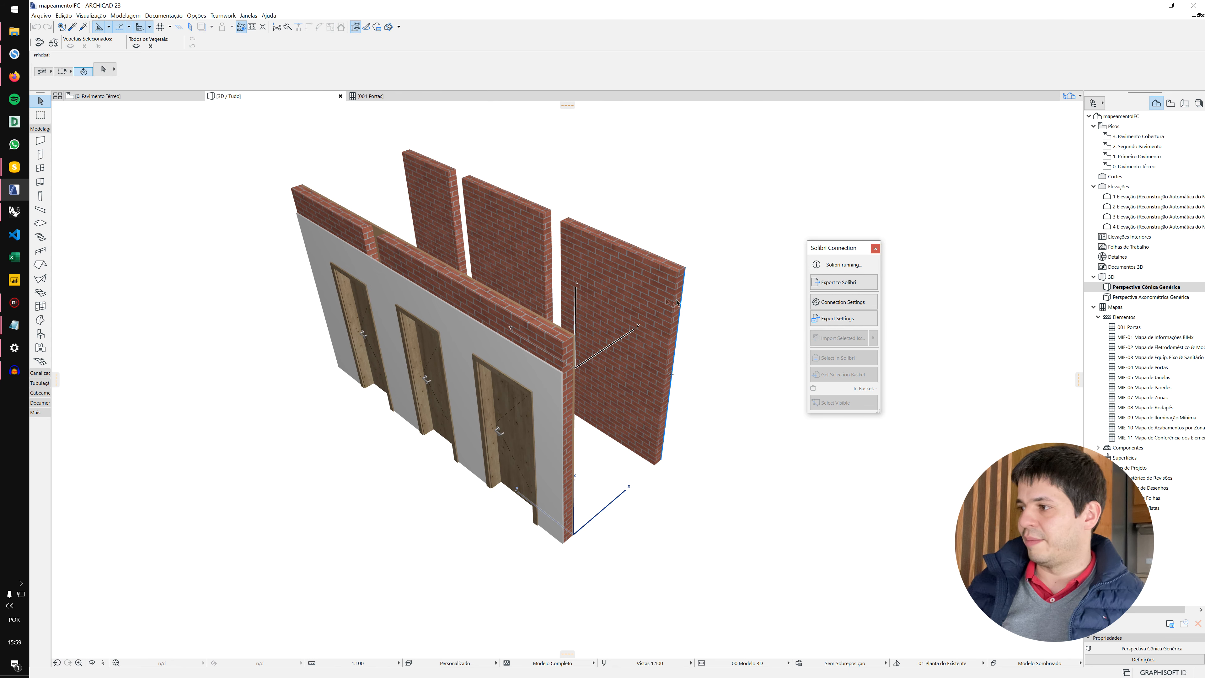
- Review the Solibri application location and connection port in the connection settings without changing them
click(843, 302)
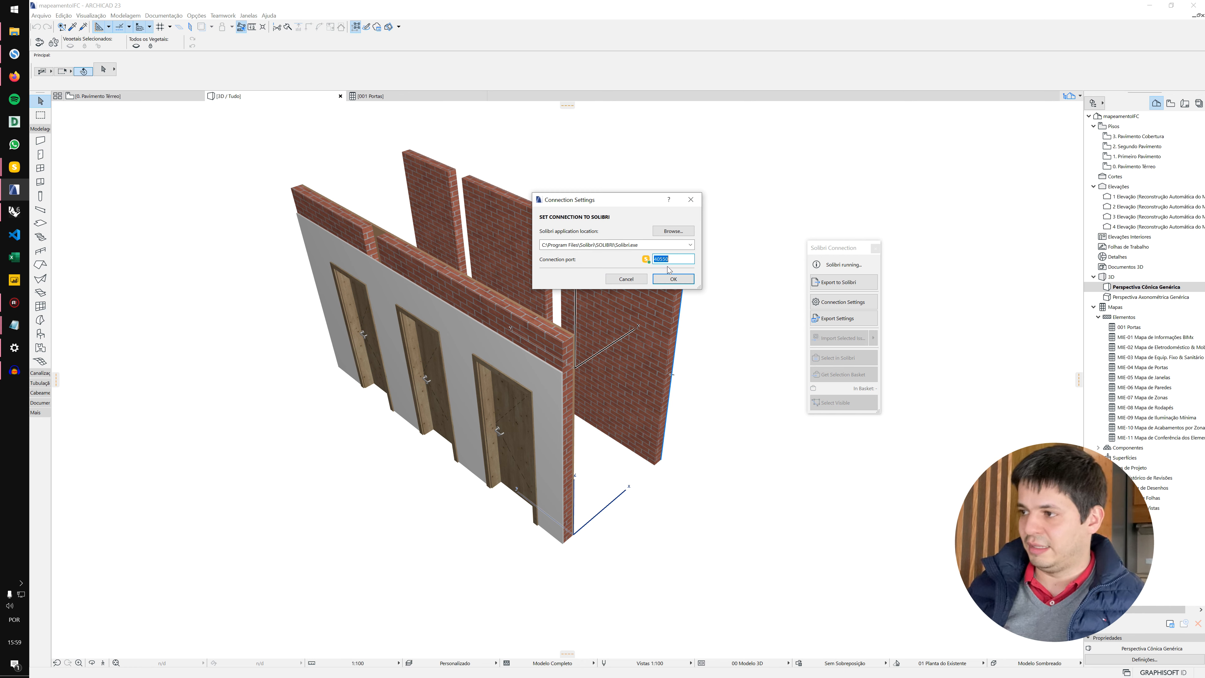
click(627, 280)
- Set the export to use the Perspectiva Cônica Genérica view and the Exportação Geral com Quantidades translator
click(838, 317)
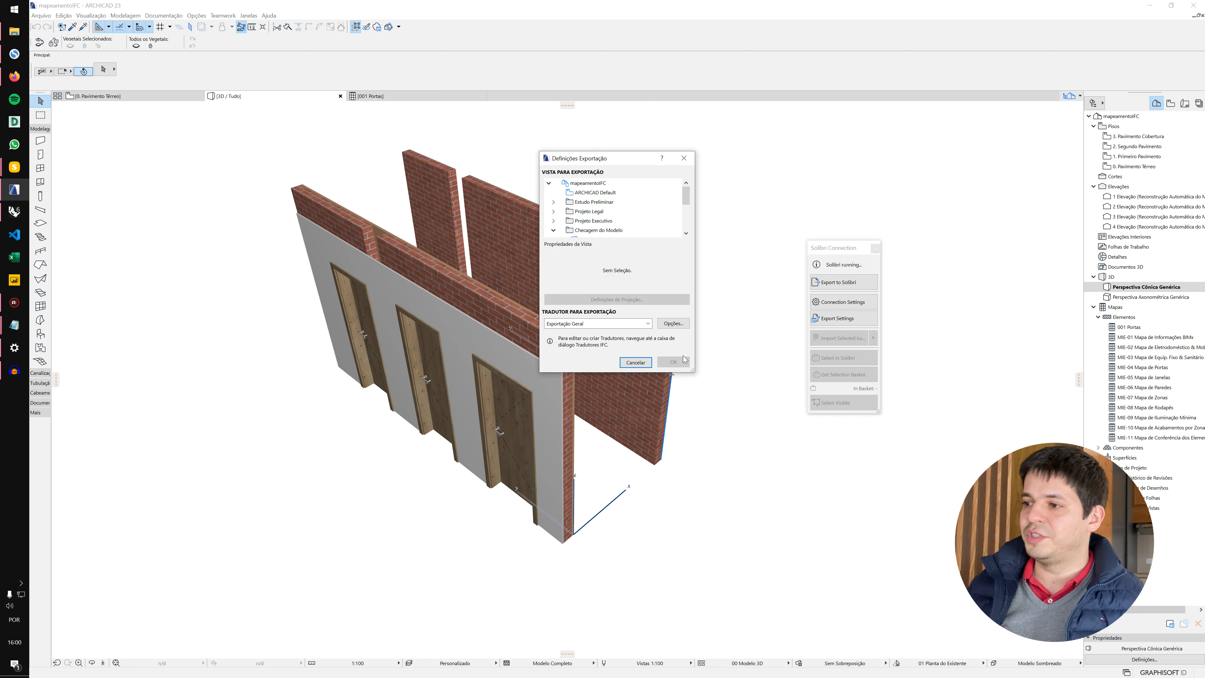
scroll(593, 220, down, 4)
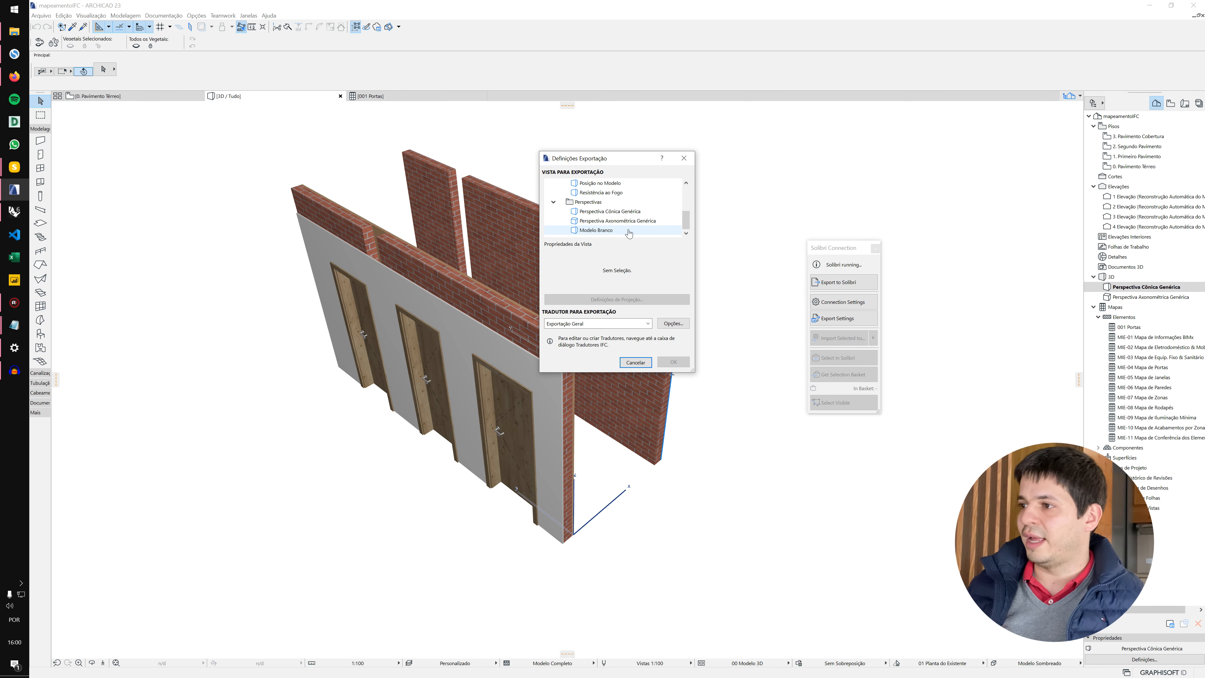
click(626, 212)
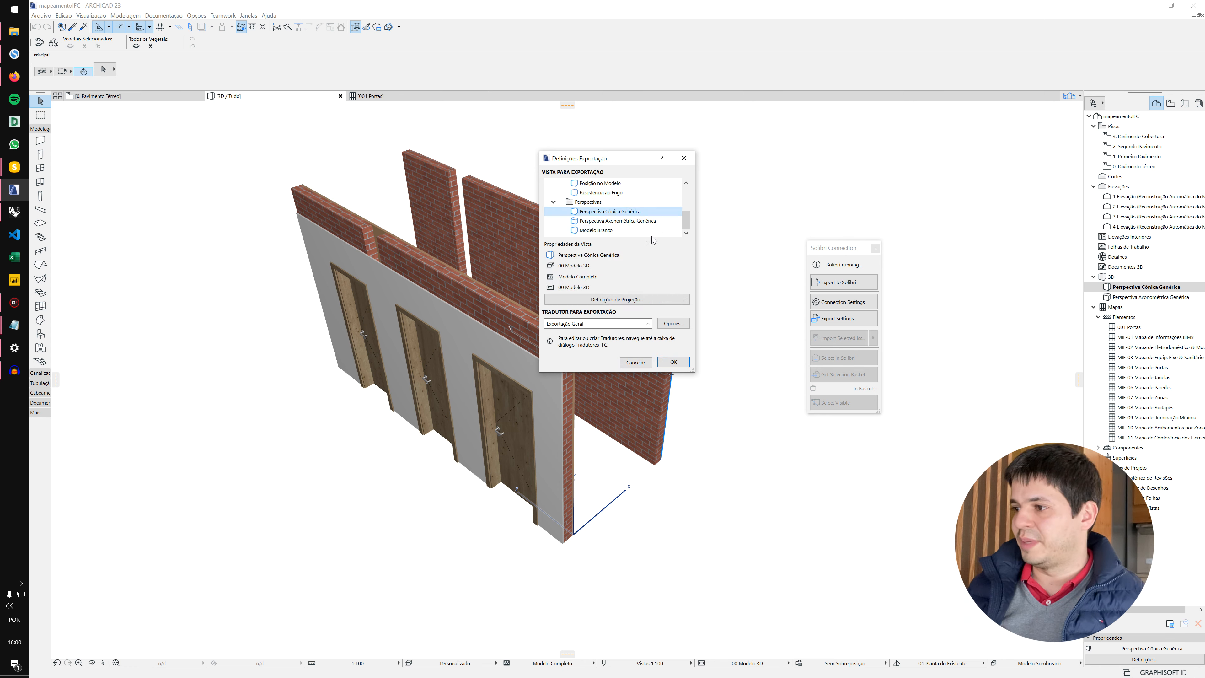
click(628, 325)
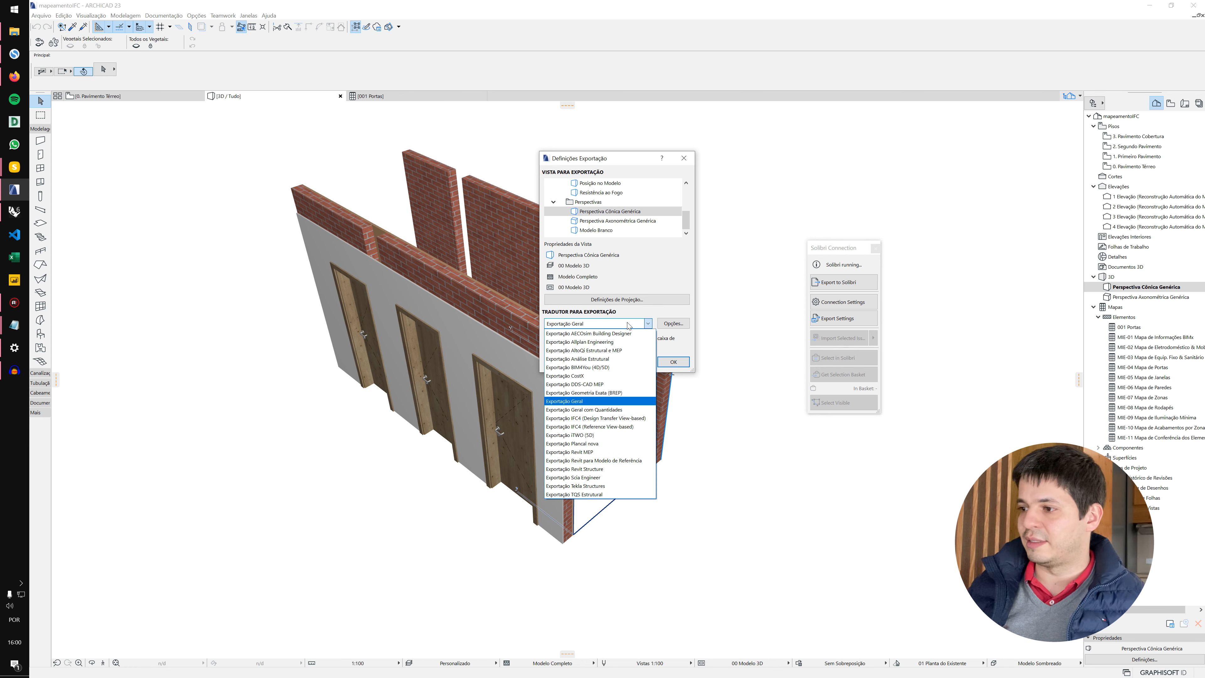
click(616, 413)
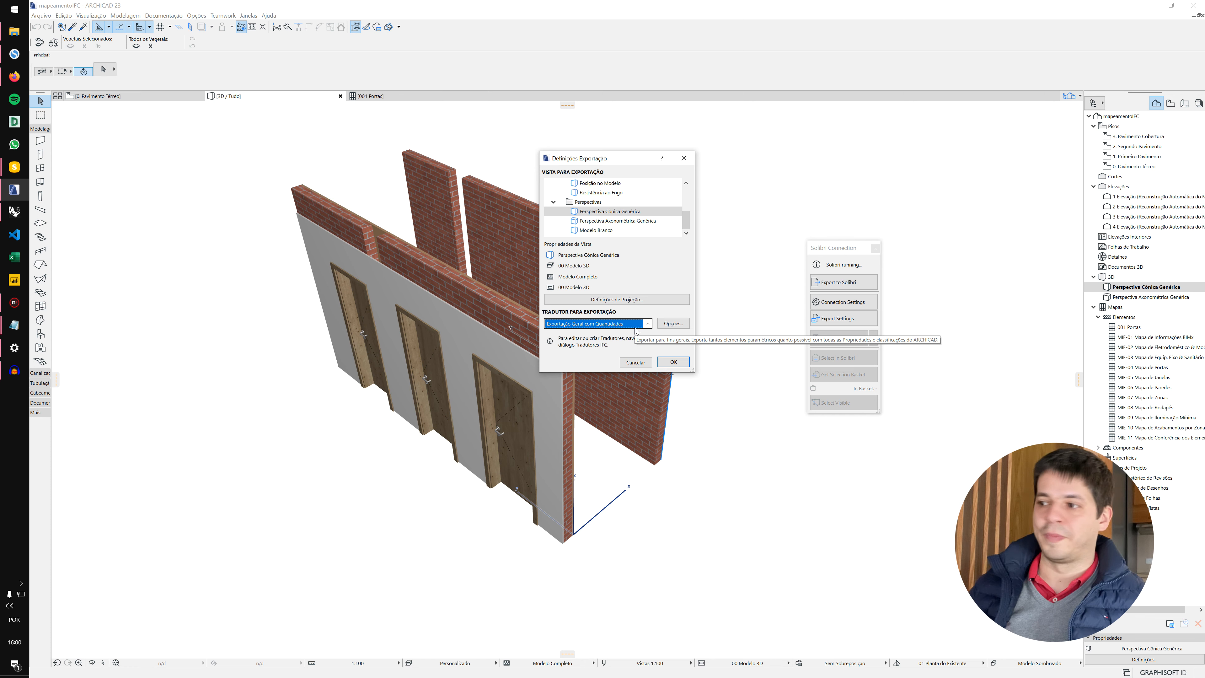
click(674, 362)
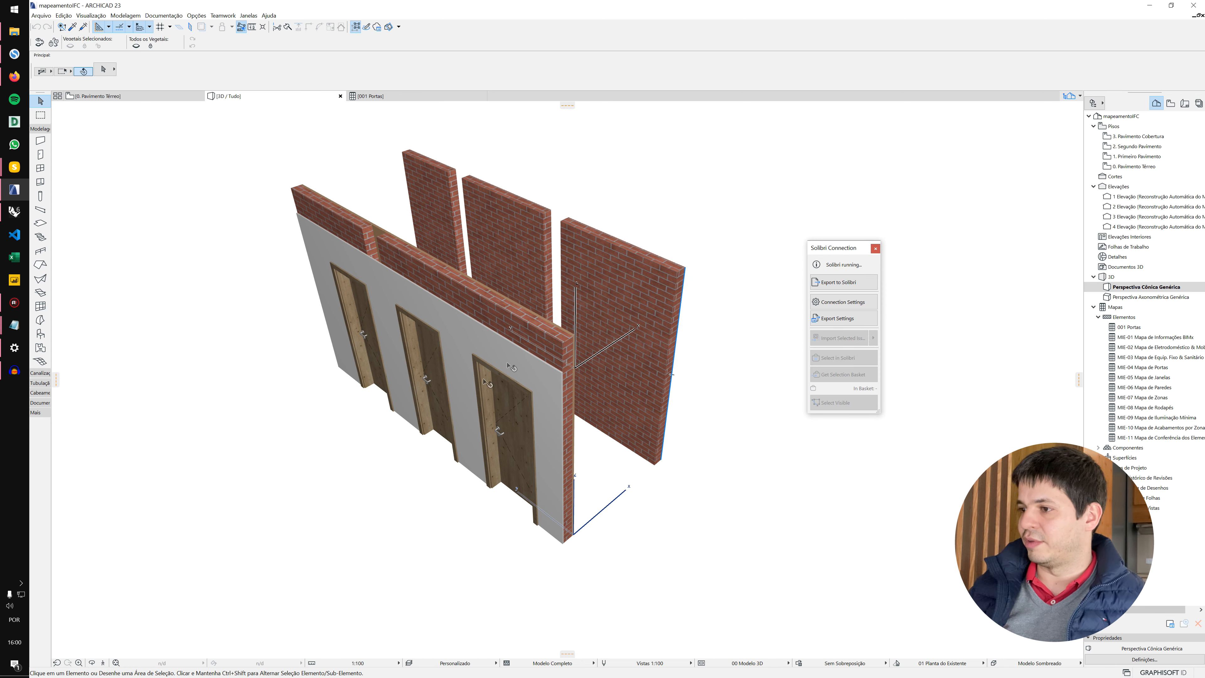
- Export the model to Solibri, accept the Architectural discipline for mapeamentoIFC, and orbit the imported model to its door side
click(848, 284)
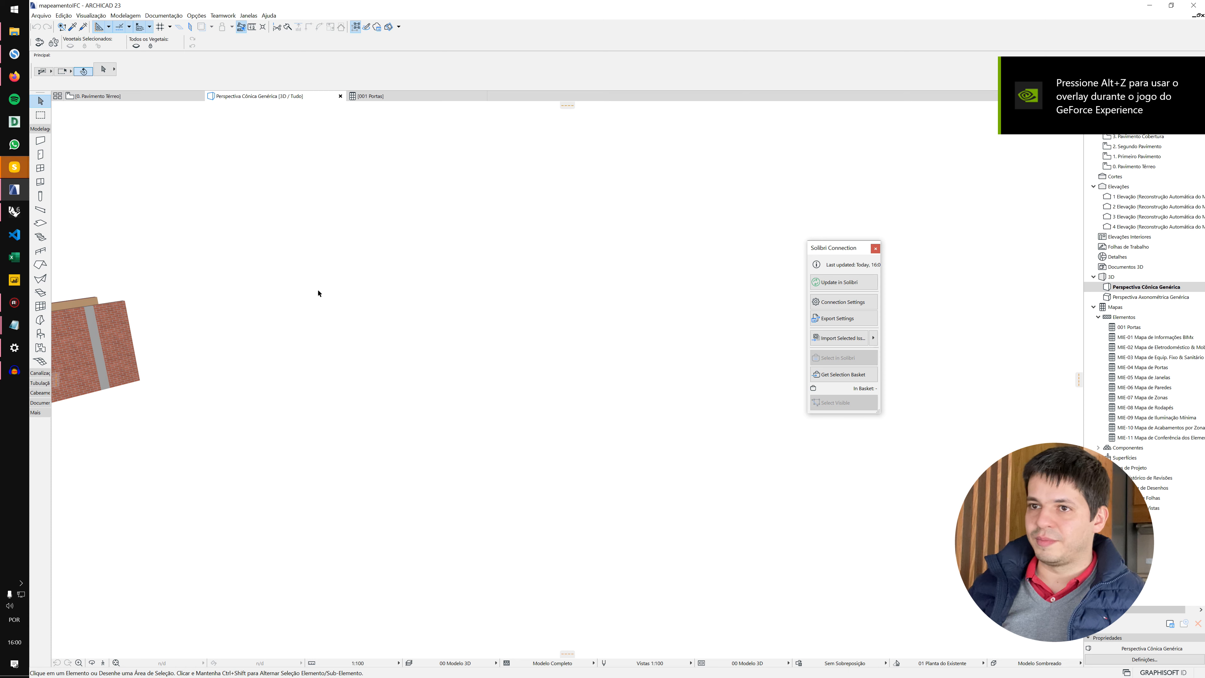
mouse_move(4, 167)
click(104, 201)
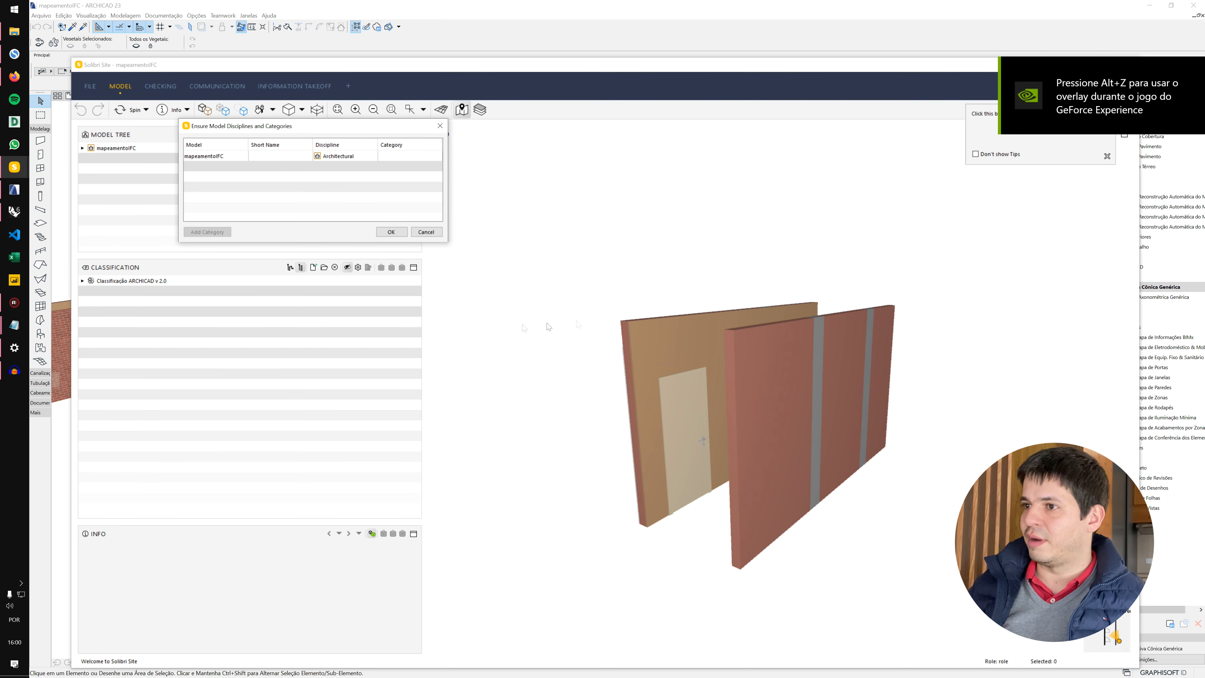
click(390, 231)
drag(645, 522, 716, 343)
drag(629, 321, 694, 262)
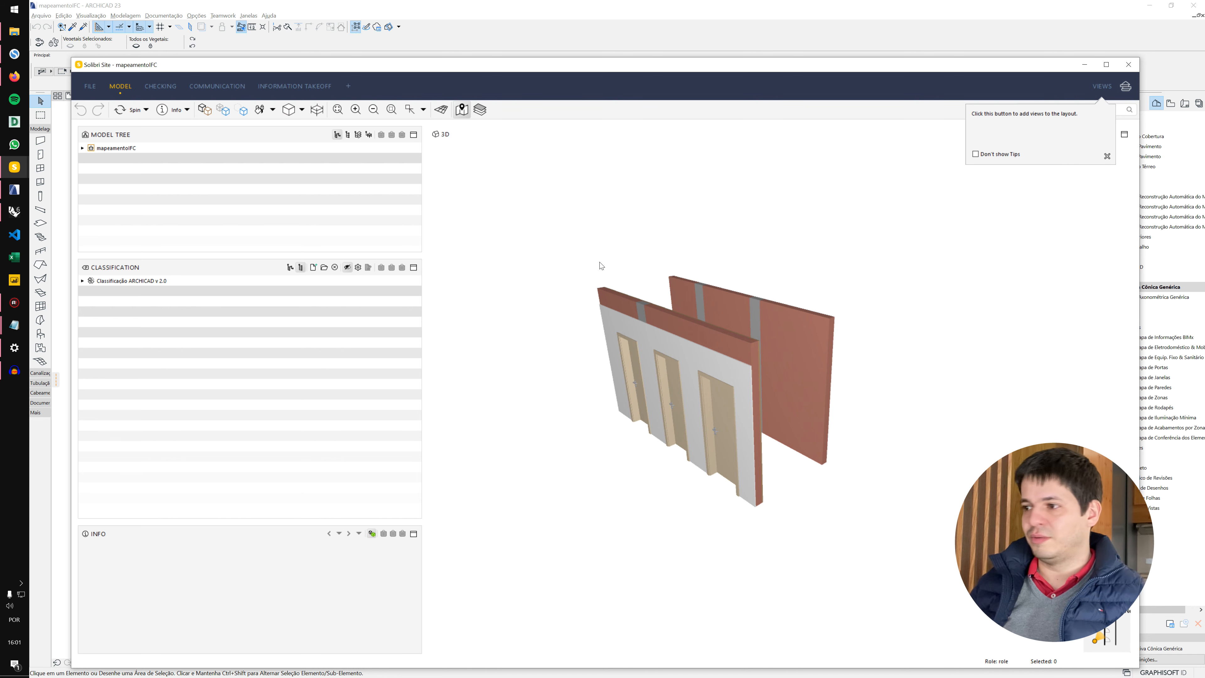
- Return to ARCHICAD and, in the ground-floor plan, stretch the end of the wall without doors well beyond the door wall
key(alt+Tab)
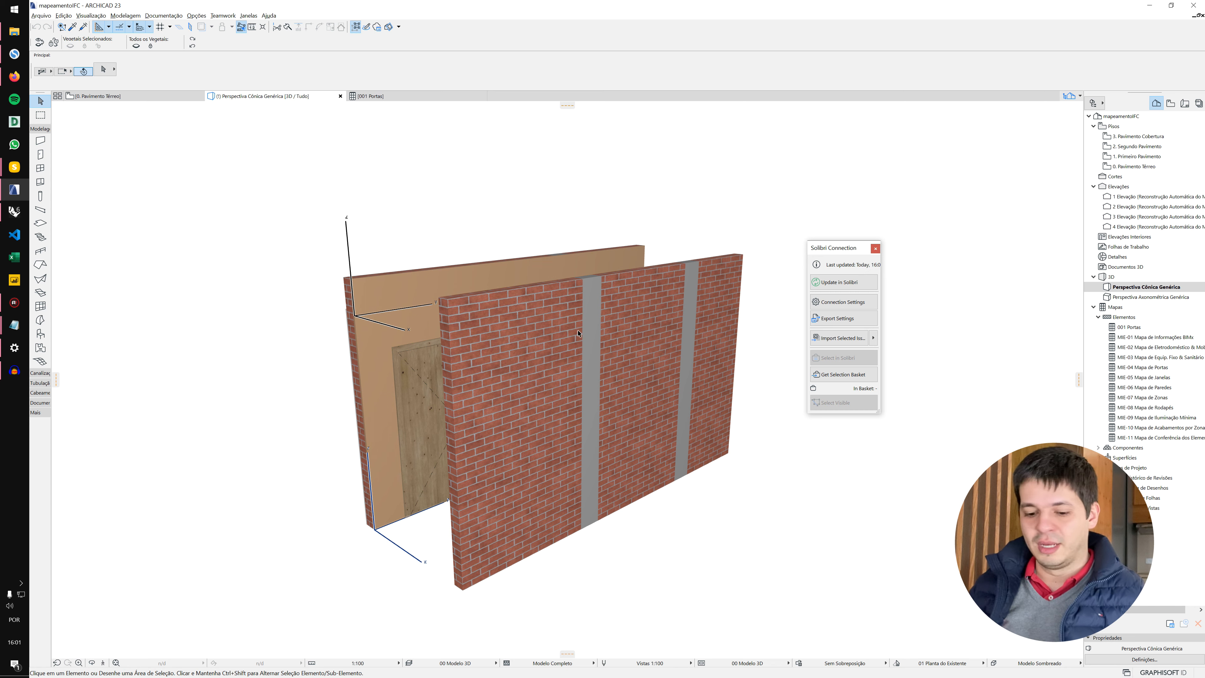
key(F2)
scroll(273, 577, up, 5)
click(415, 308)
click(415, 308)
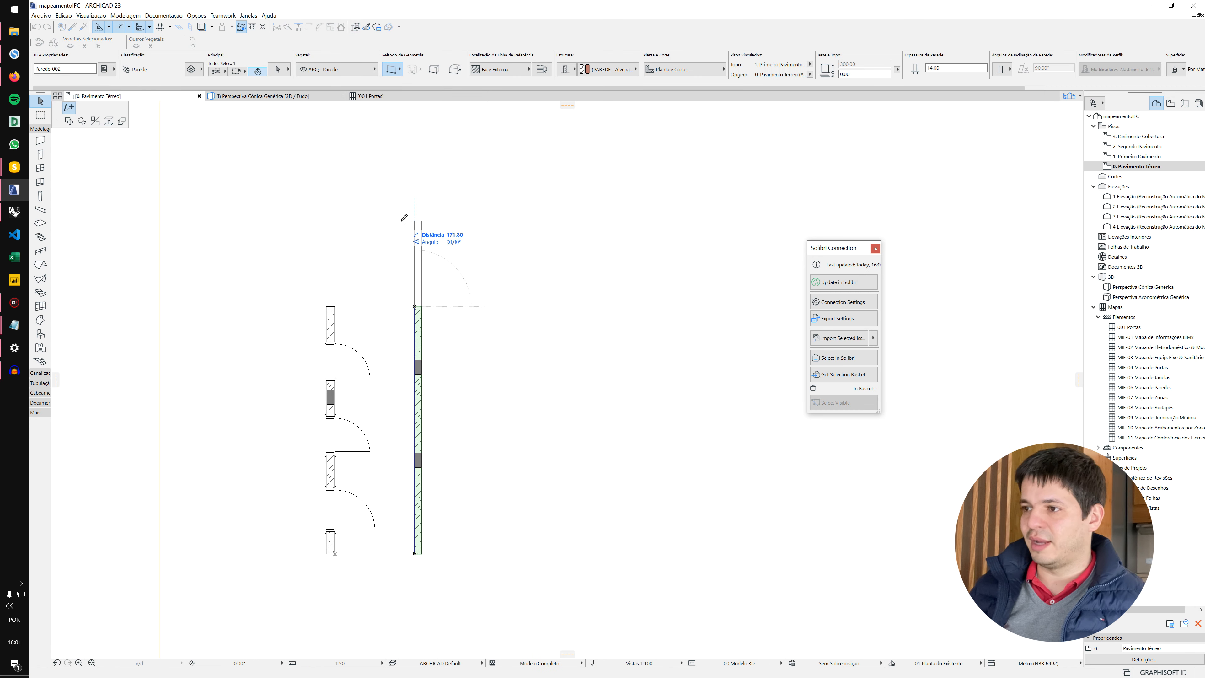
click(415, 164)
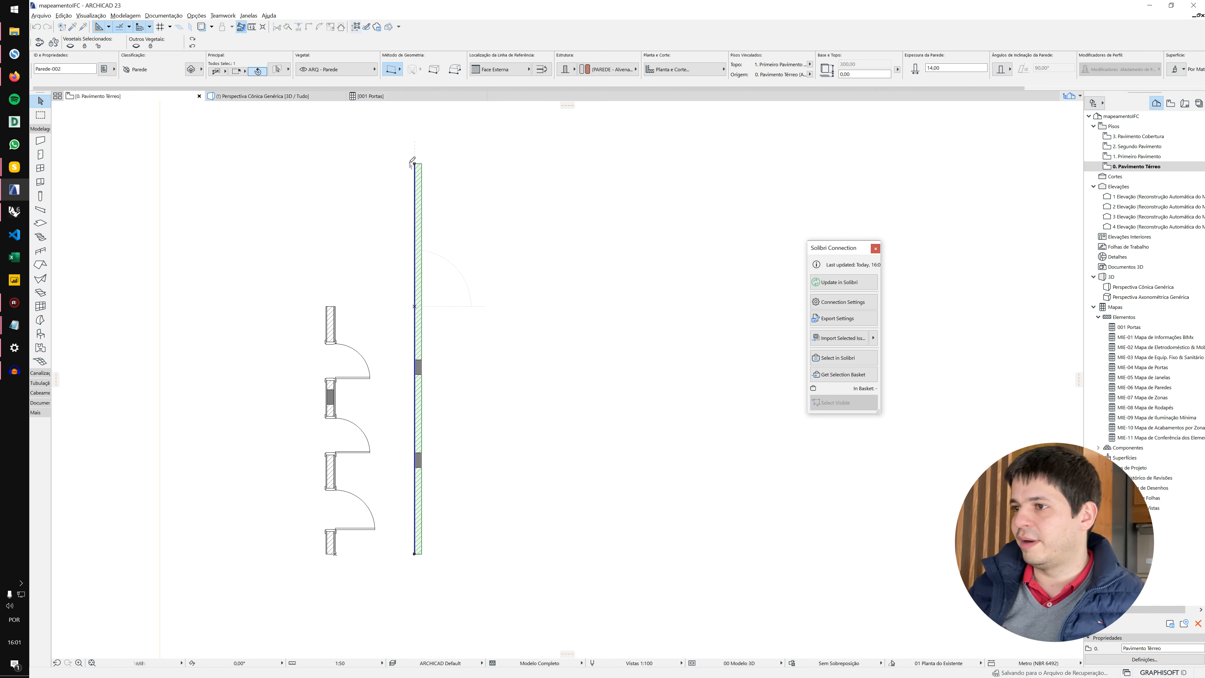
key(Escape)
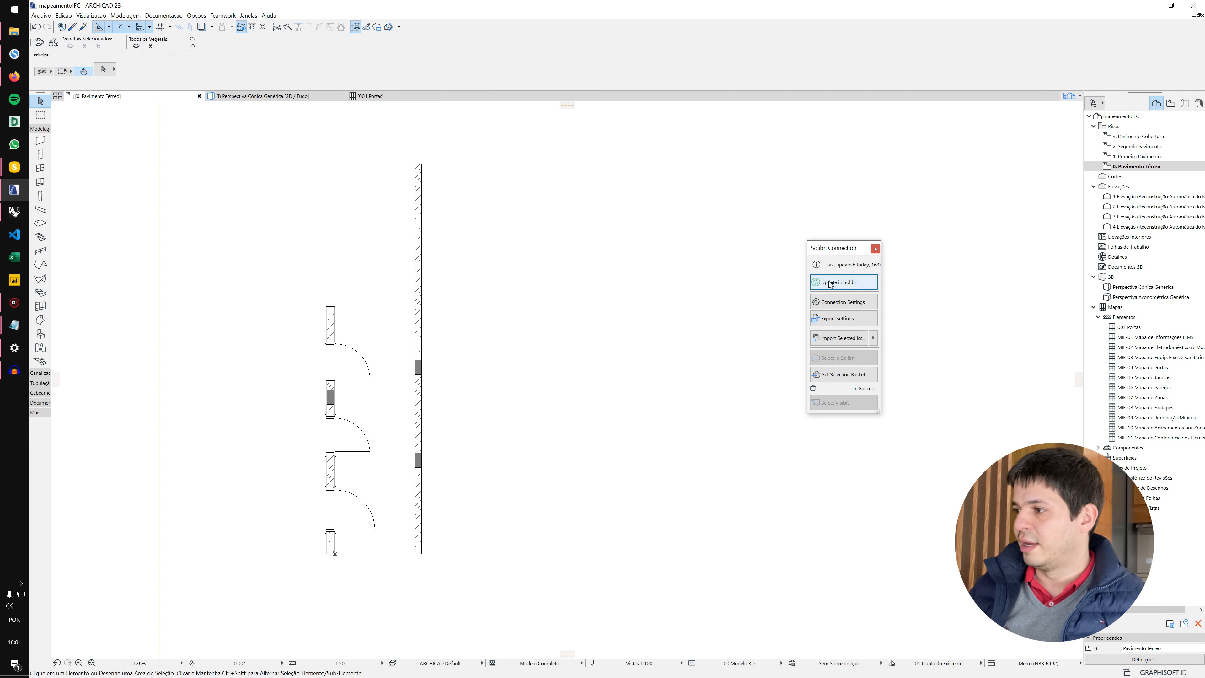
- Update the model in Solibri from ARCHICAD's 3D view and compare the lengthened wall in both programs
key(F3)
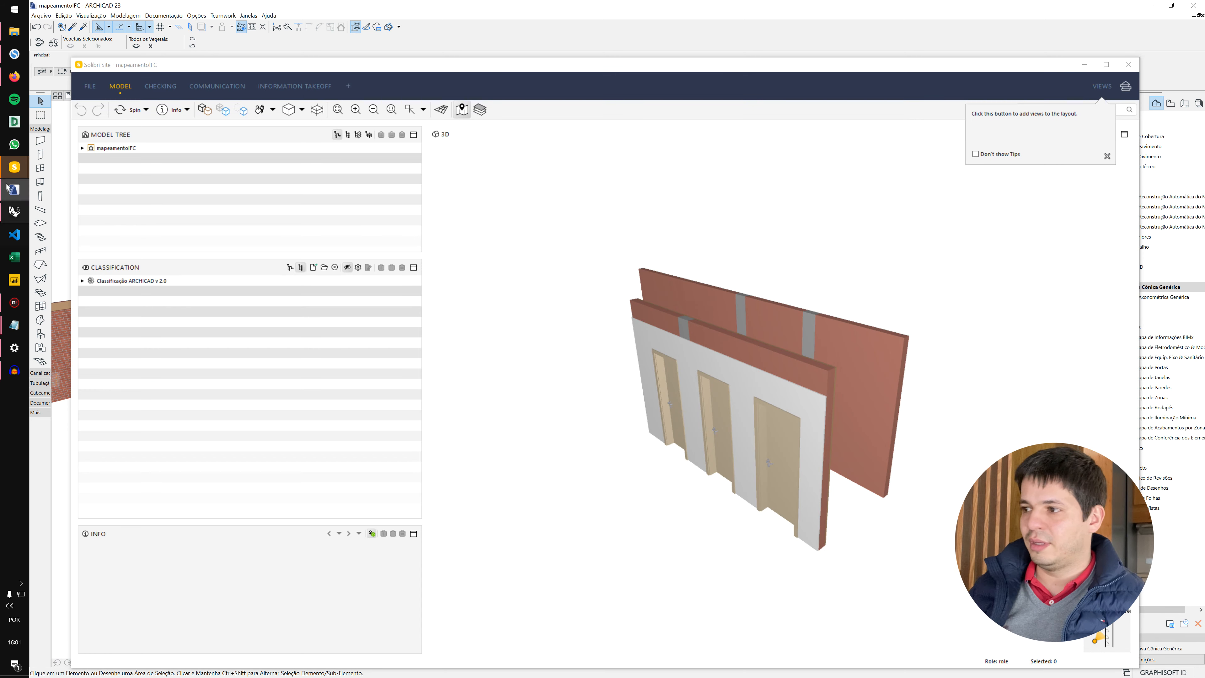
mouse_move(708, 361)
mouse_down()
mouse_move(859, 398)
mouse_move(692, 372)
mouse_move(694, 342)
mouse_move(501, 342)
mouse_move(708, 348)
mouse_move(698, 347)
mouse_up()
scroll(692, 375, down, 2)
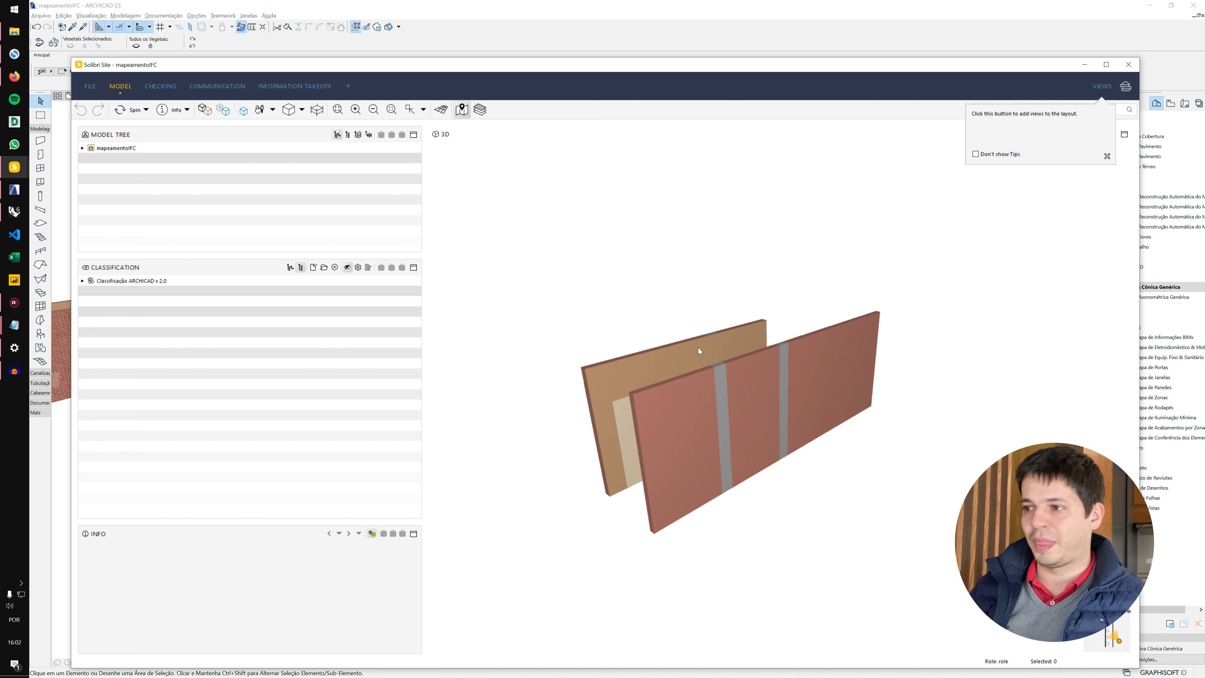
key(alt+Tab)
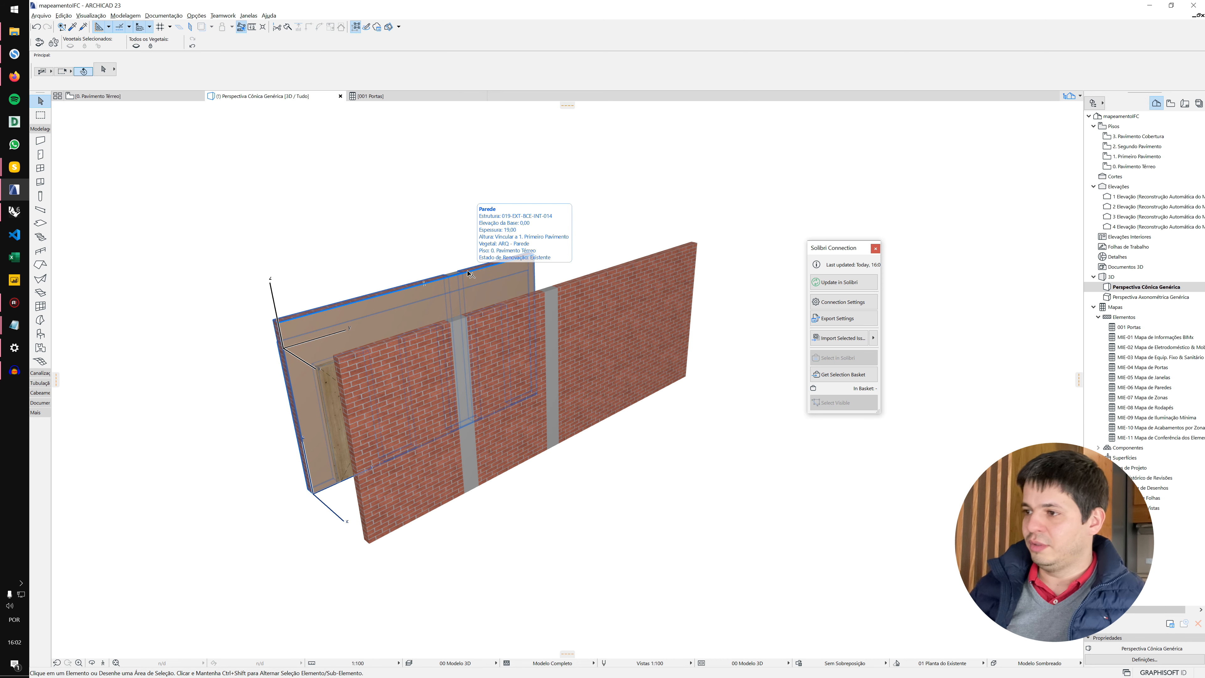
key(alt+Tab)
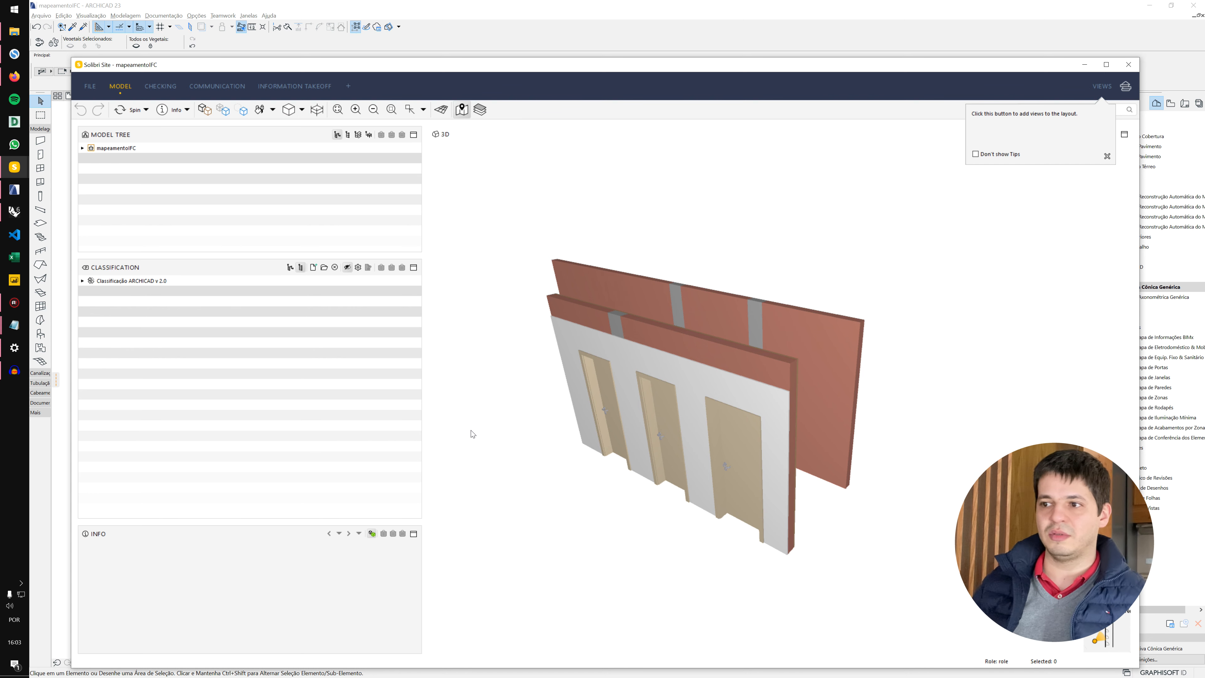
- Add the COMPONENTE, FECHADURAS, PORTAS, SERVICOS and VERGAS classifications to the Solibri model
click(324, 268)
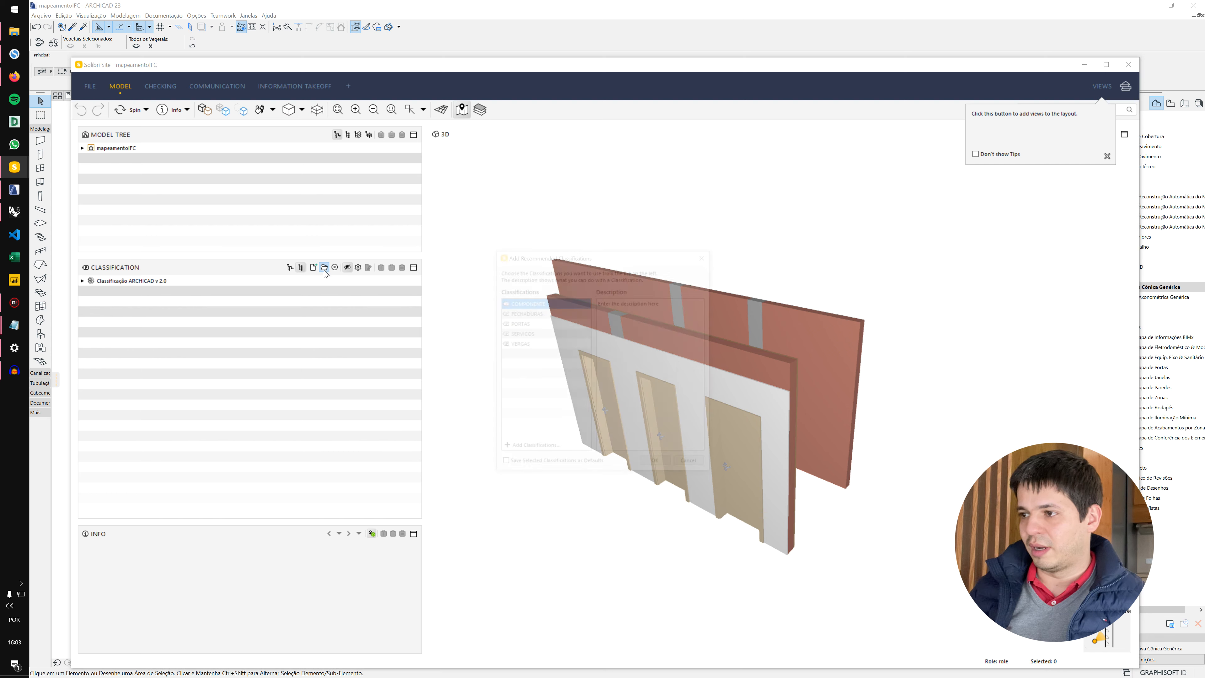
shift+click(520, 345)
click(658, 466)
- Load all Information Takeoff definitions from FECHADURAS through VERGAS
click(313, 86)
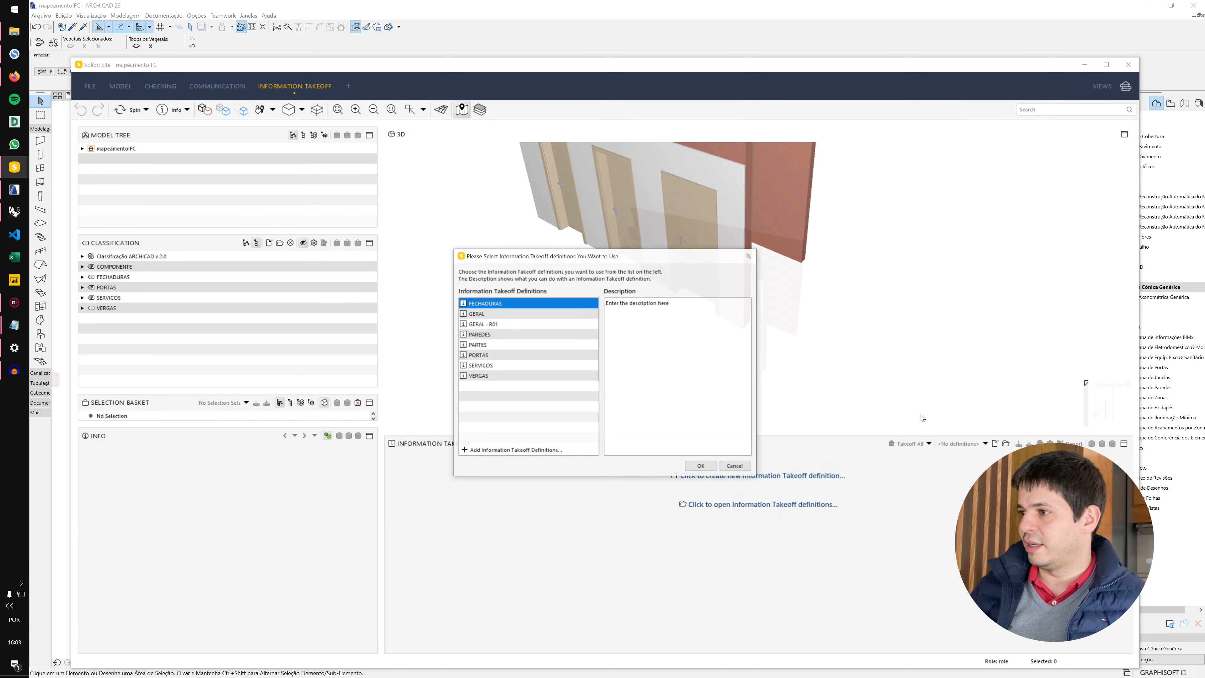
shift+click(492, 375)
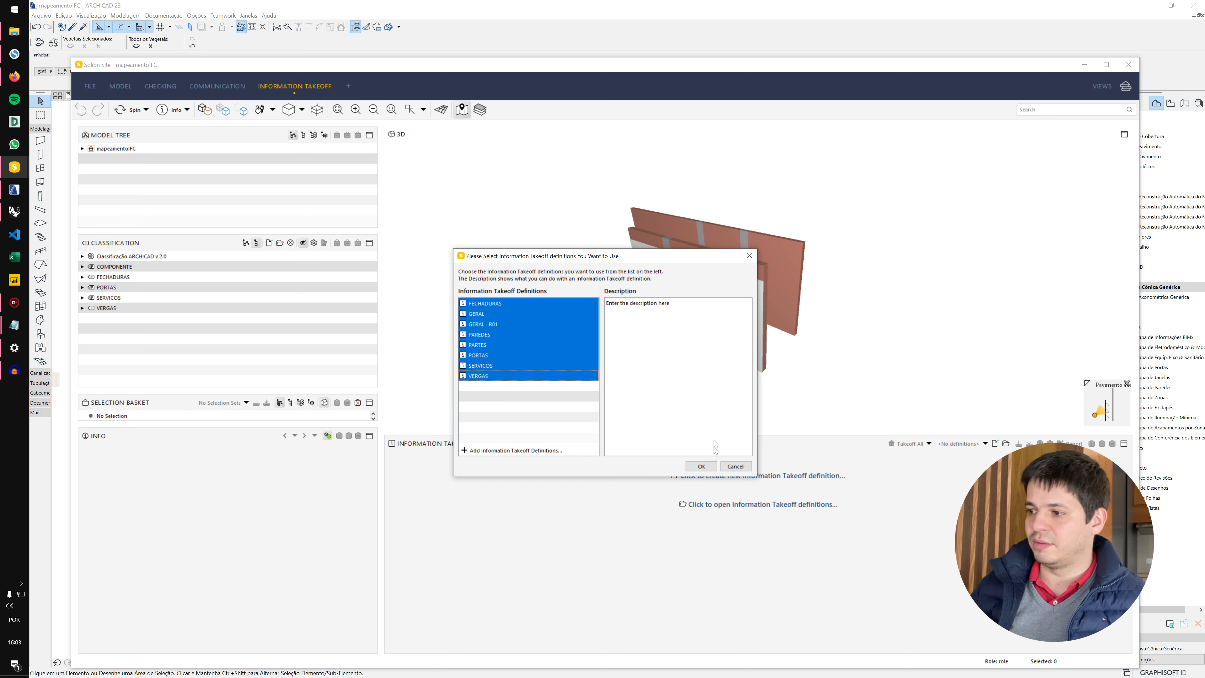
click(701, 466)
- Run the takeoff for all definitions with all components and display the SERVICOS takeoff
click(952, 446)
click(928, 463)
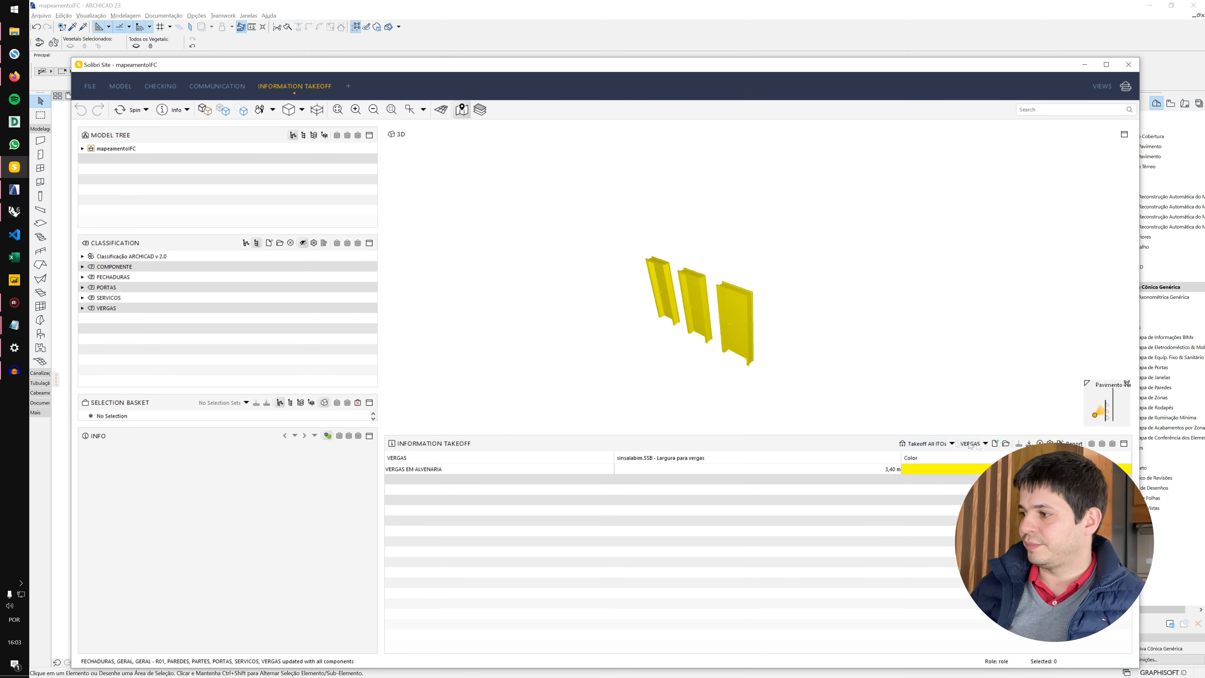
click(971, 444)
click(968, 518)
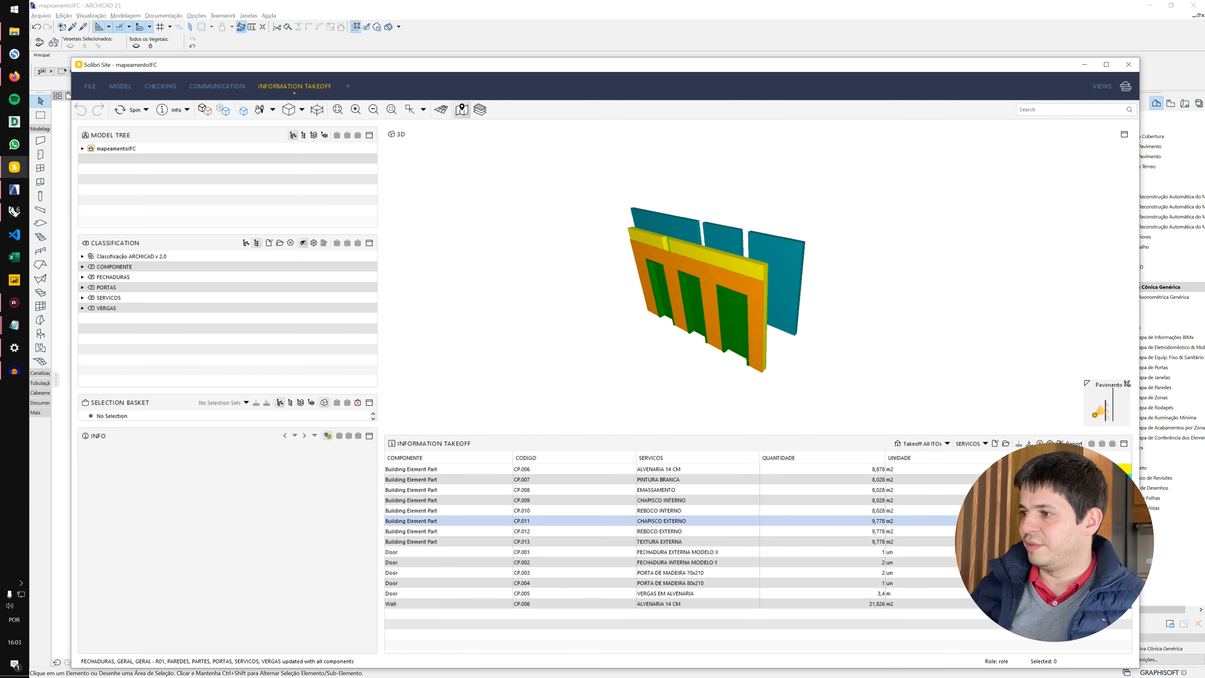
drag(866, 381, 779, 335)
- Return to ARCHICAD, shorten the lengthened wall in the ground-floor plan to just short of the door wall's end, and show it in 3D
key(alt+Tab)
key(F2)
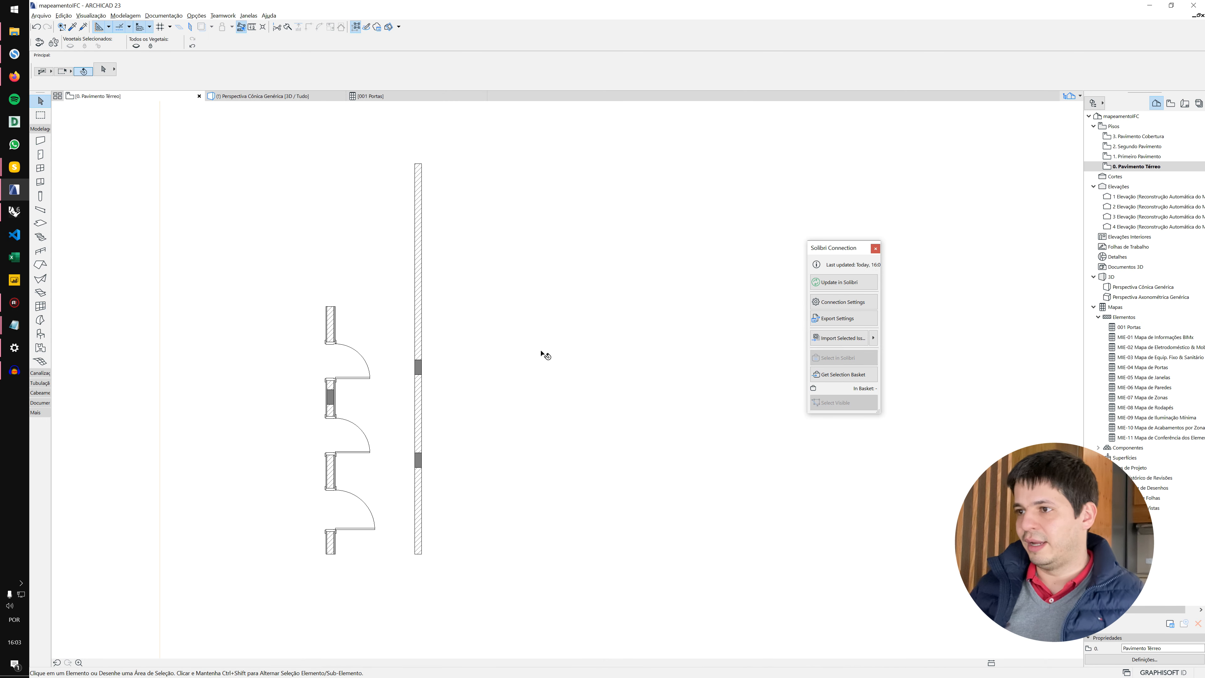
click(418, 168)
click(414, 164)
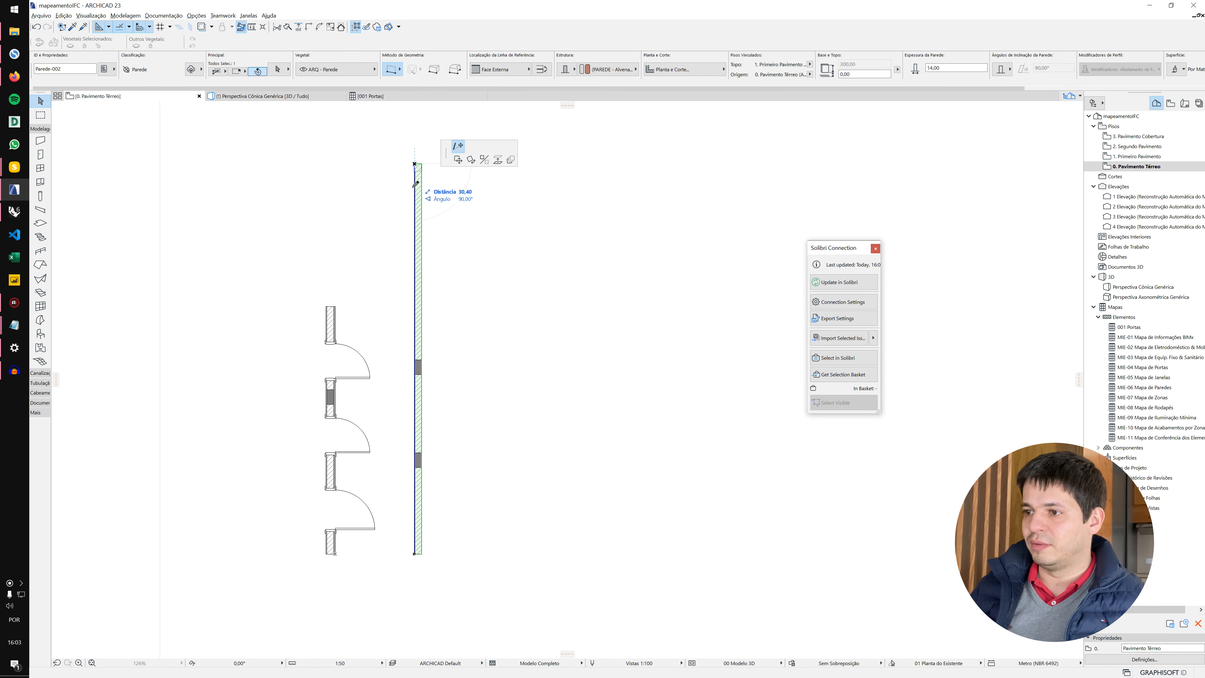
click(420, 332)
key(F3)
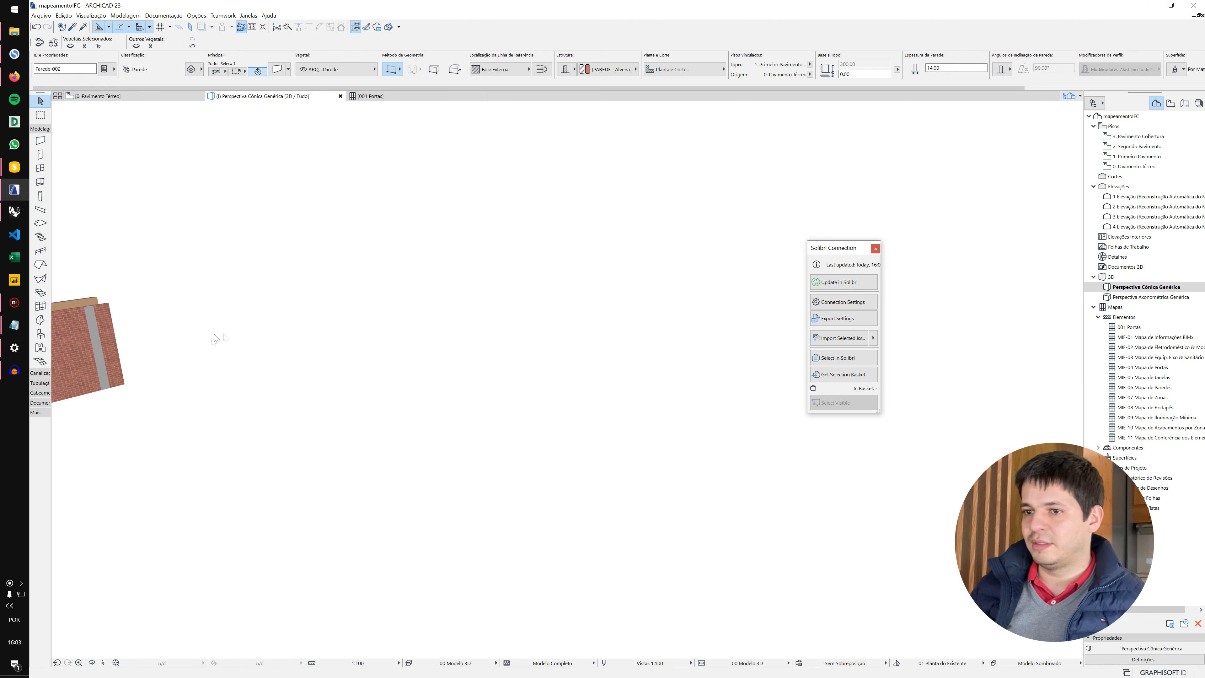
- Switch to Solibri, rerun the takeoff for all definitions on the updated model, and orbit around the colored walls and doors
mouse_move(14, 167)
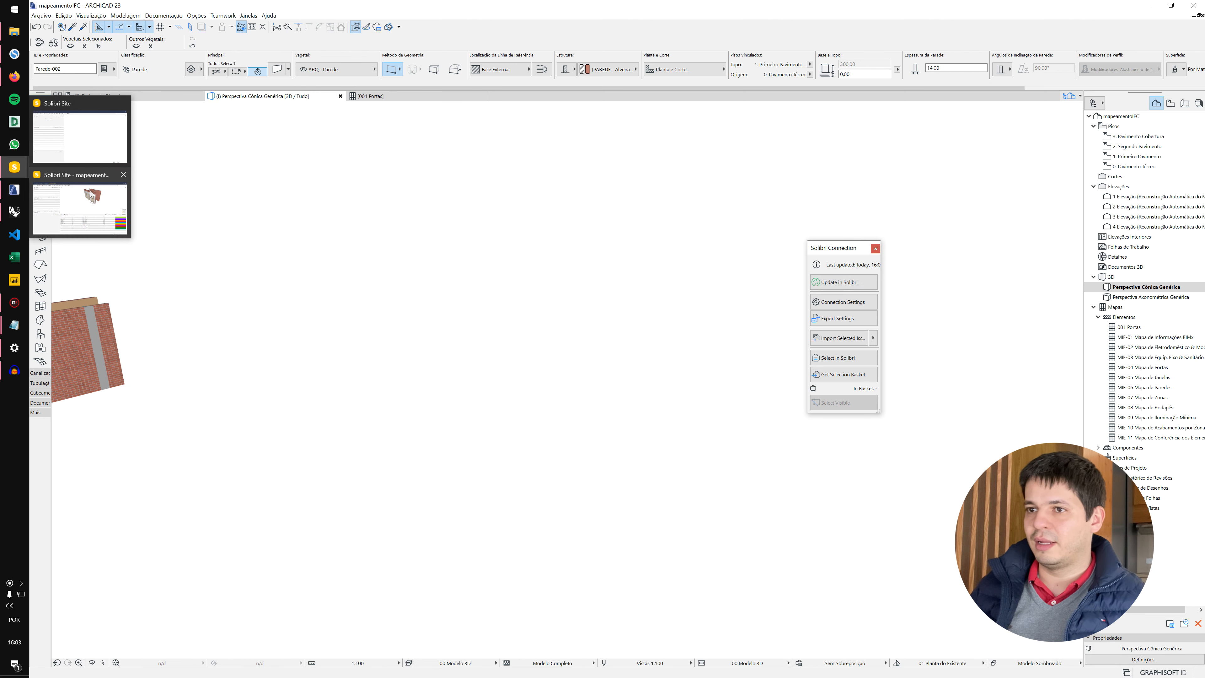
click(80, 208)
click(937, 446)
drag(769, 256, 758, 280)
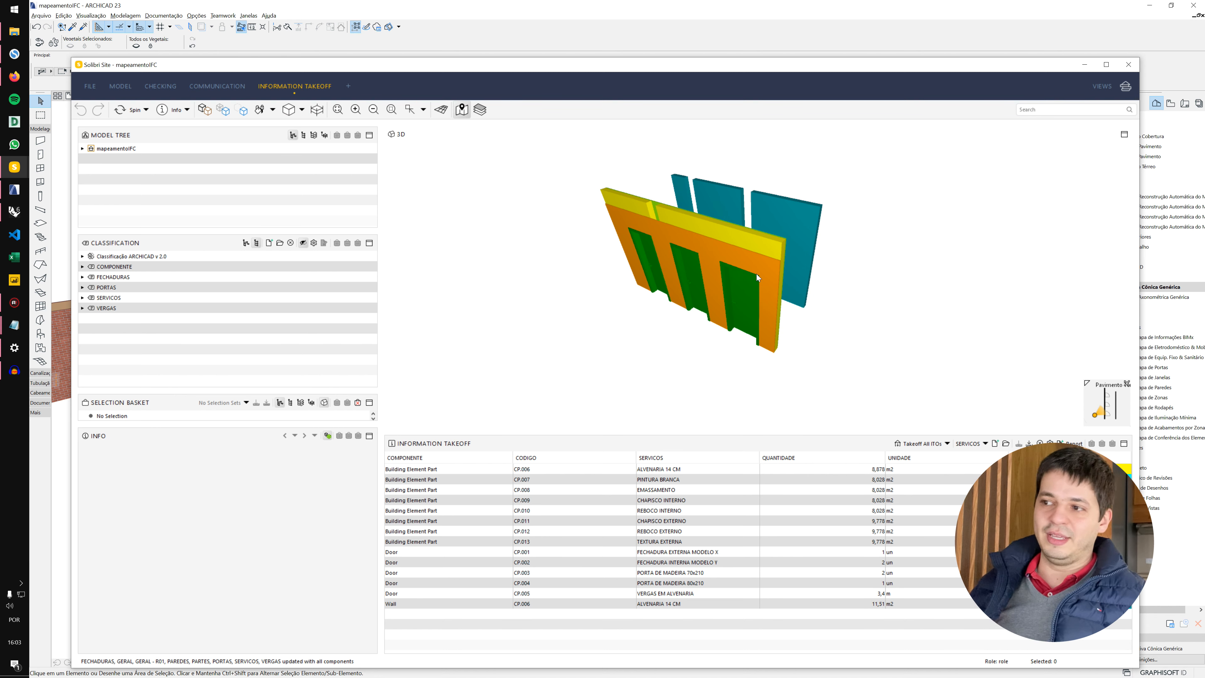
mouse_move(755, 274)
mouse_down()
mouse_move(849, 237)
mouse_move(711, 216)
mouse_up()
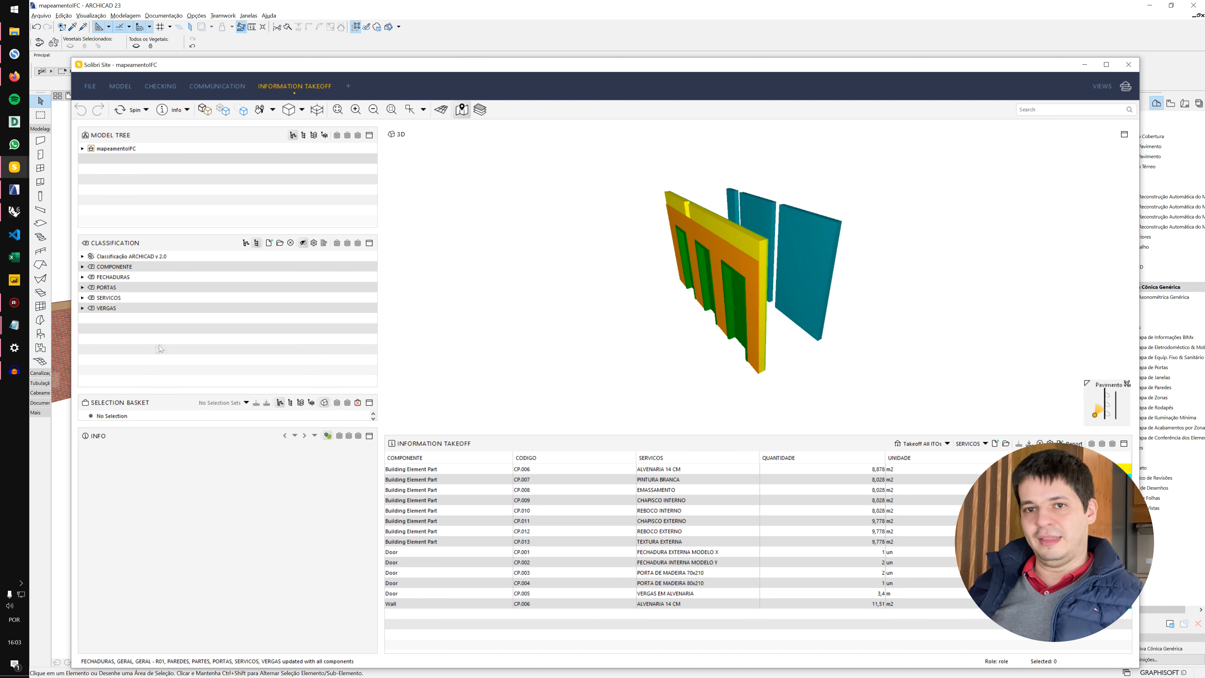
drag(709, 302, 737, 311)
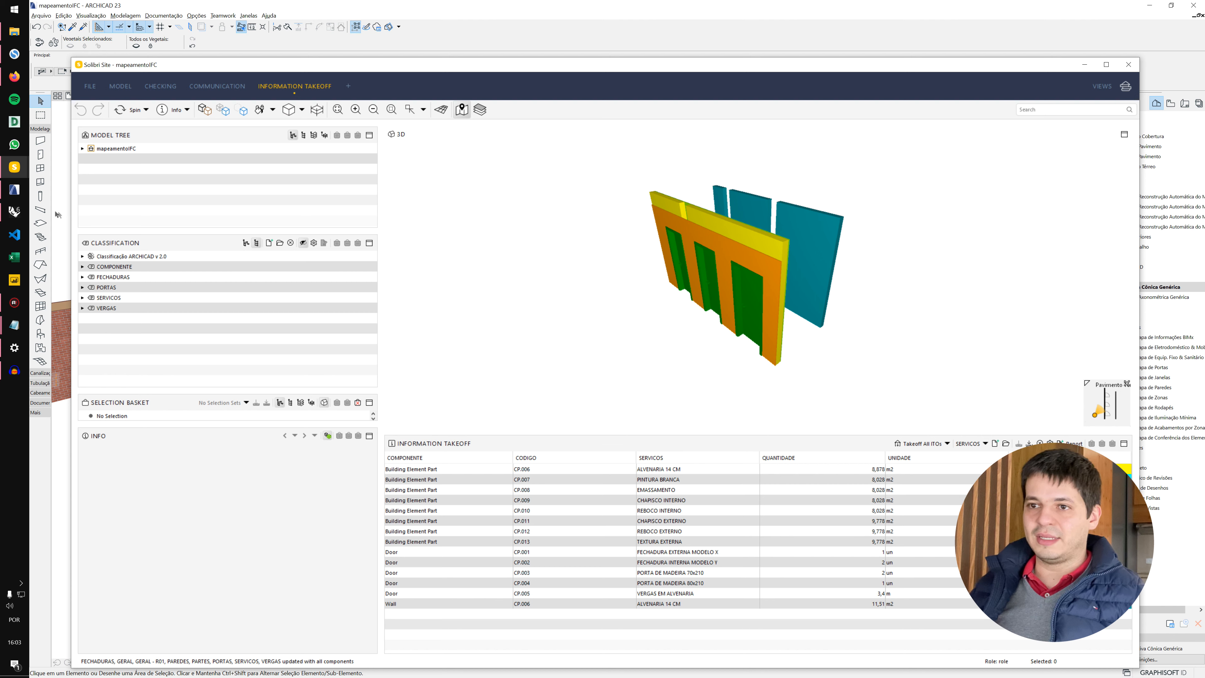
- Switch to Rhino 6, move its window clear, and launch Grasshopper
click(15, 209)
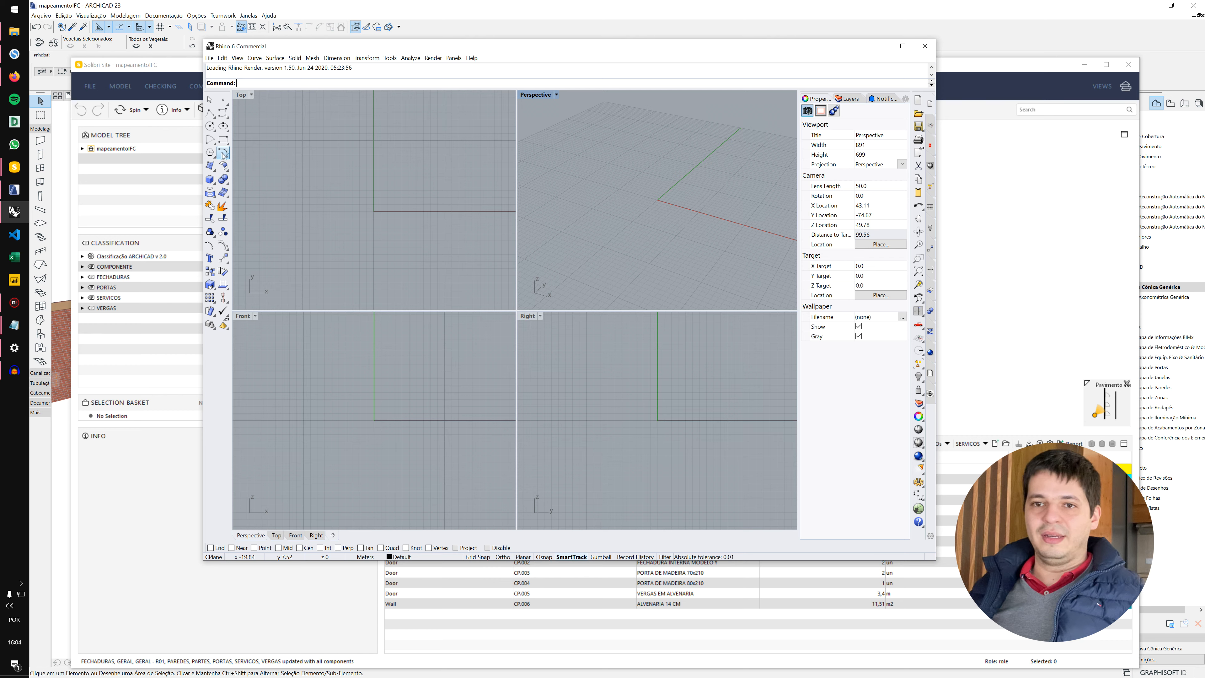
drag(361, 47, 441, 47)
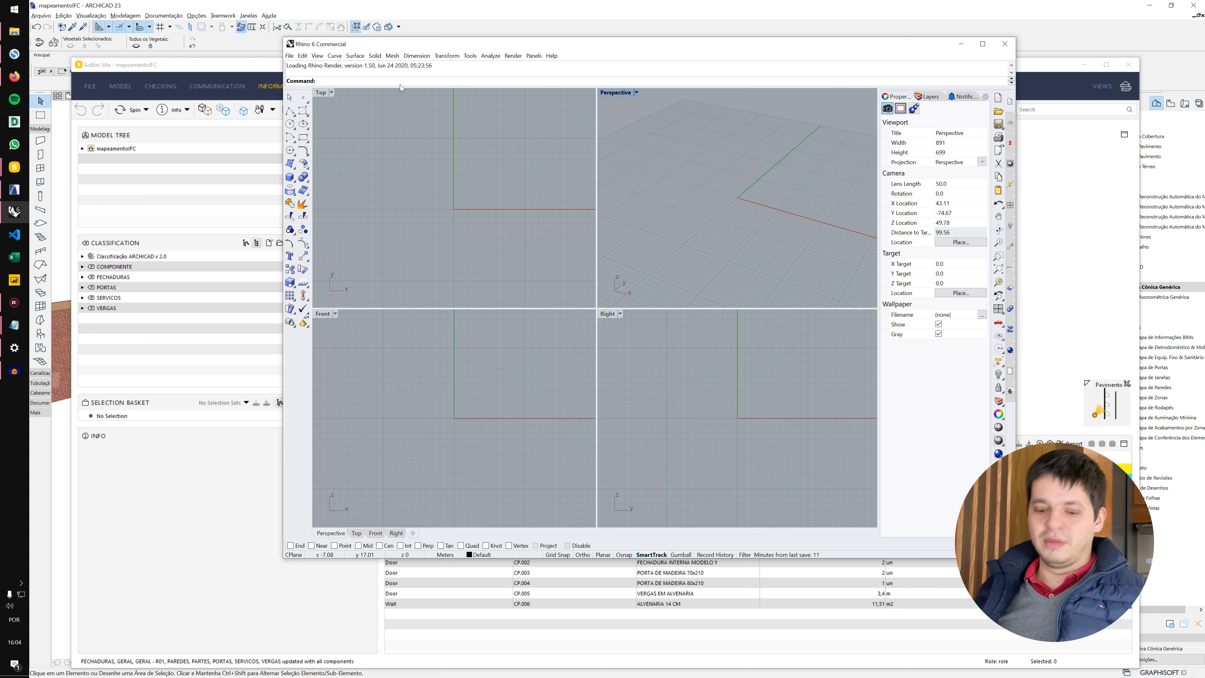
text(Grasshopper)
key(Return)
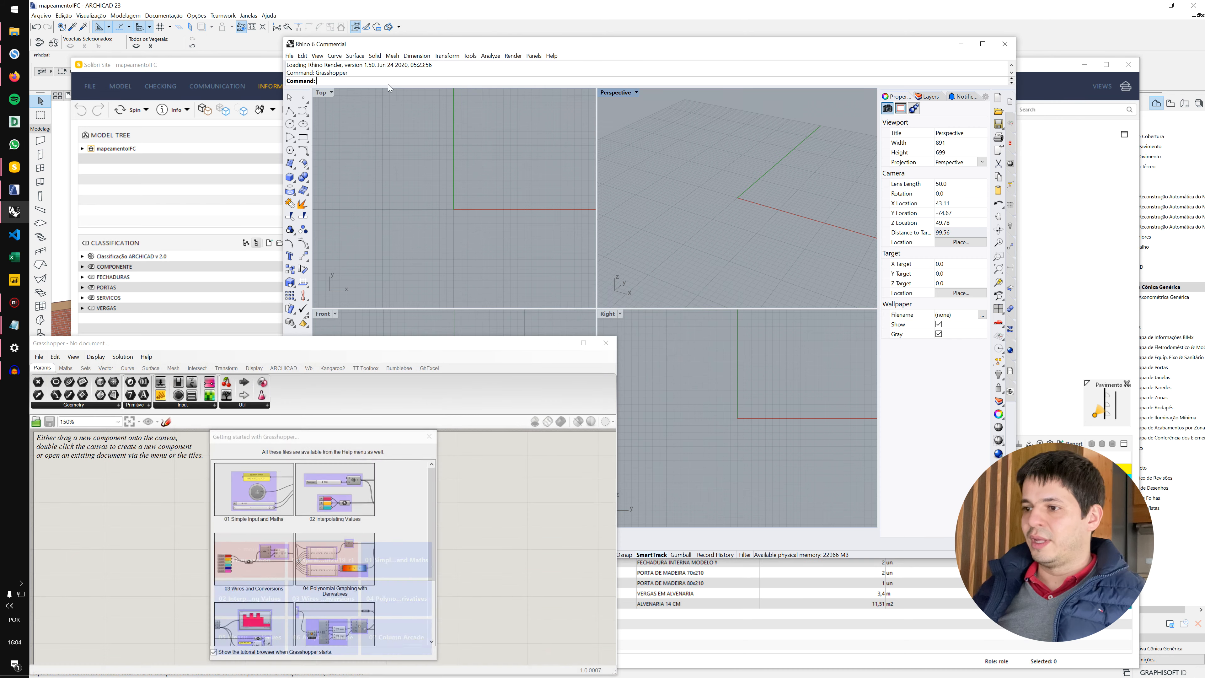
- Close Grasshopper's getting-started browser and arrange the Grasshopper and Rhino windows side by side
click(429, 436)
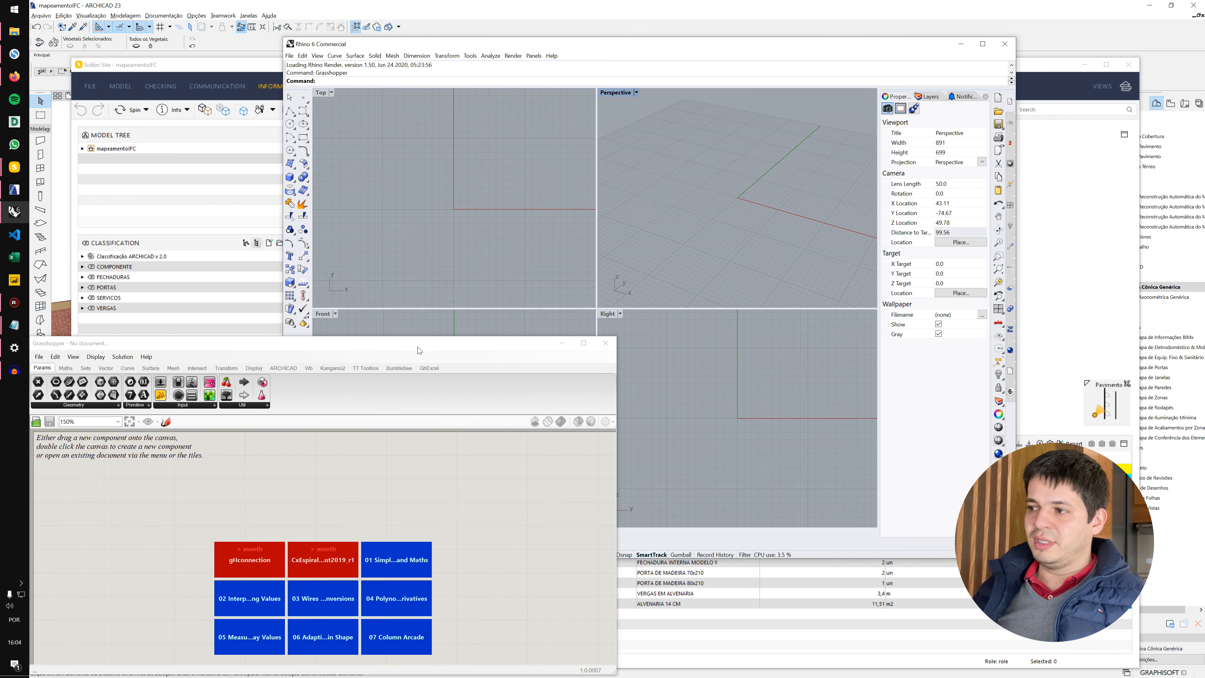
drag(420, 351, 494, 314)
drag(480, 318, 479, 318)
scroll(367, 485, down, 5)
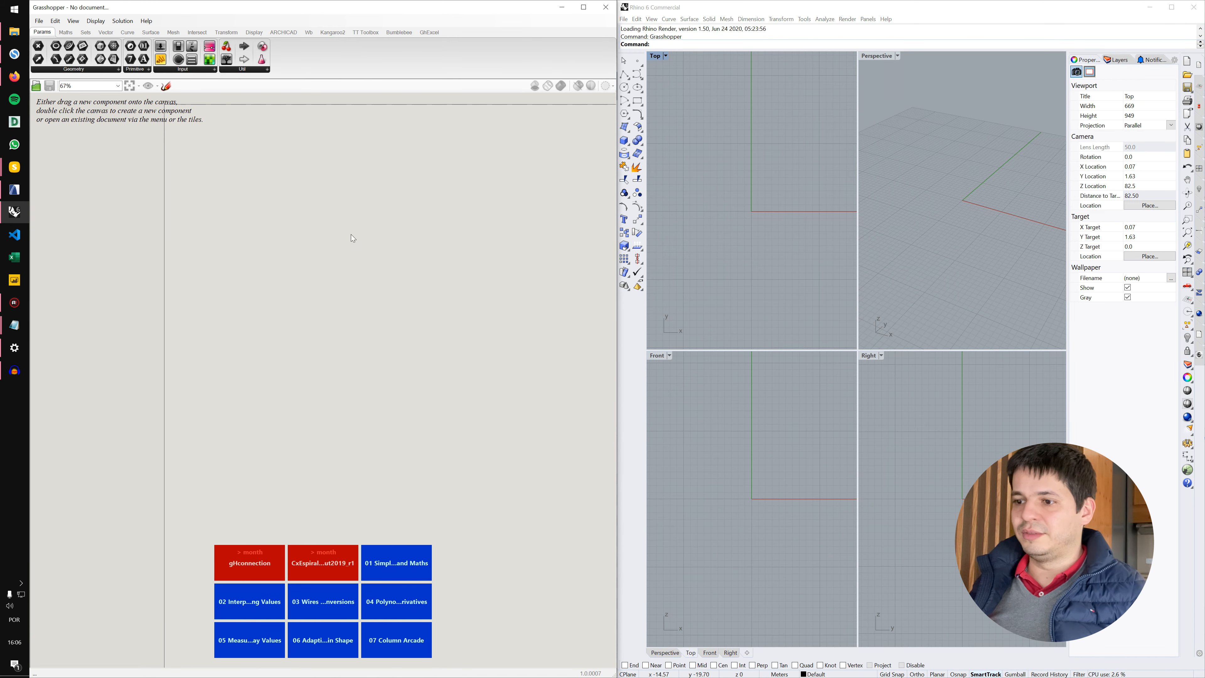
- Browse the component categories, place a Boolean parameter on the canvas, and delete it
click(65, 33)
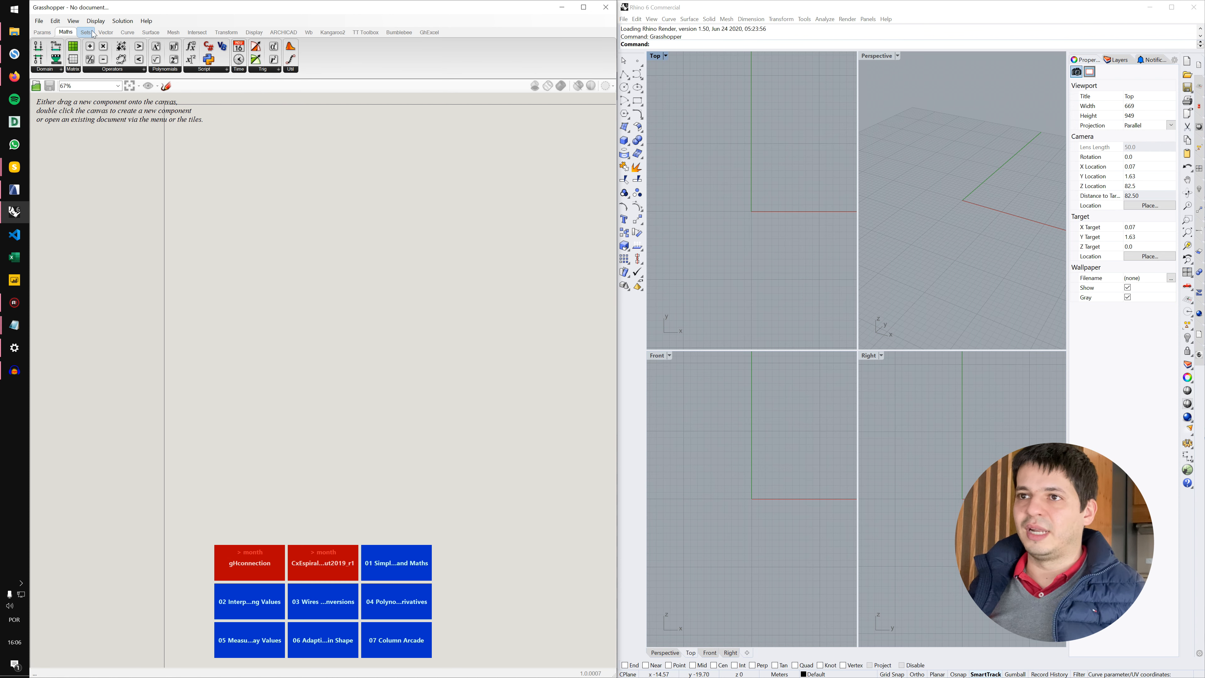
click(86, 32)
click(43, 32)
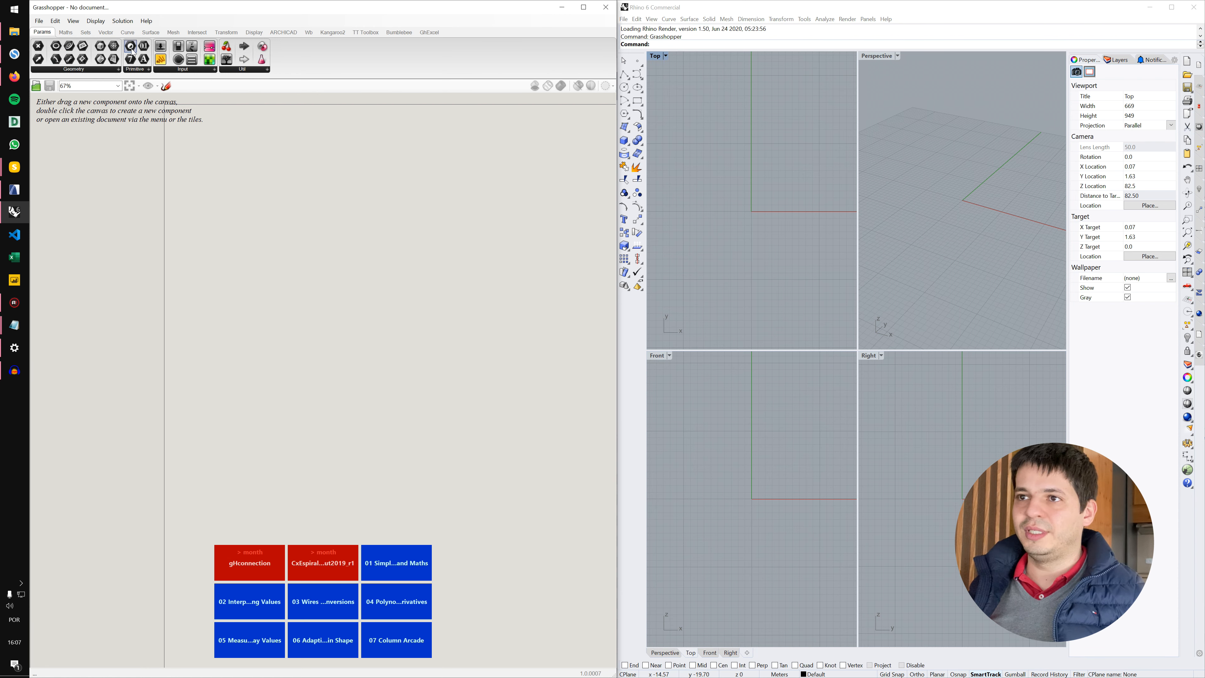
drag(131, 52, 270, 203)
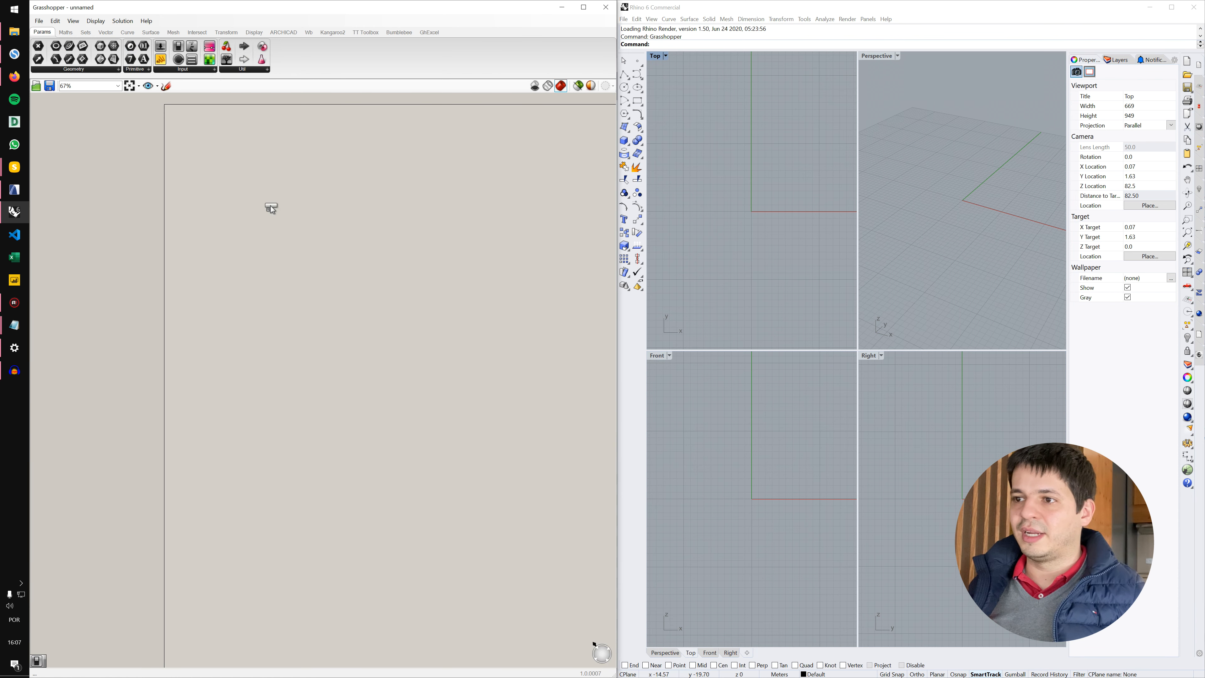
scroll(260, 196, up, 8)
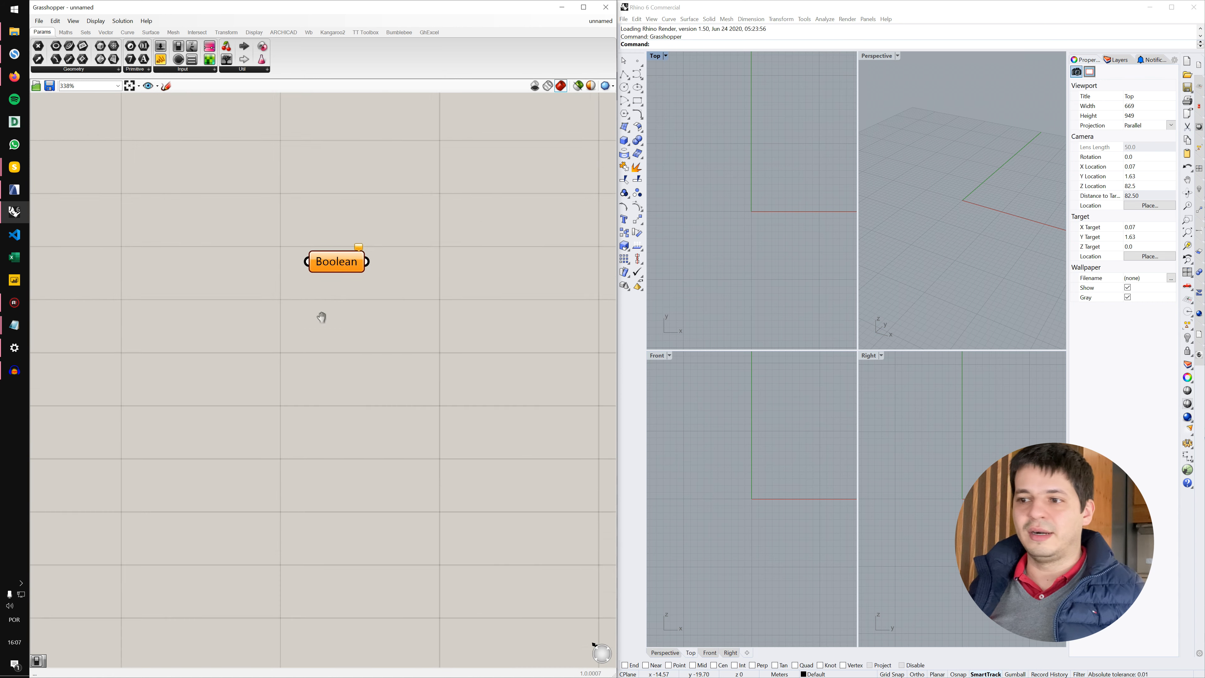
click(369, 309)
key(Delete)
scroll(368, 303, down, 5)
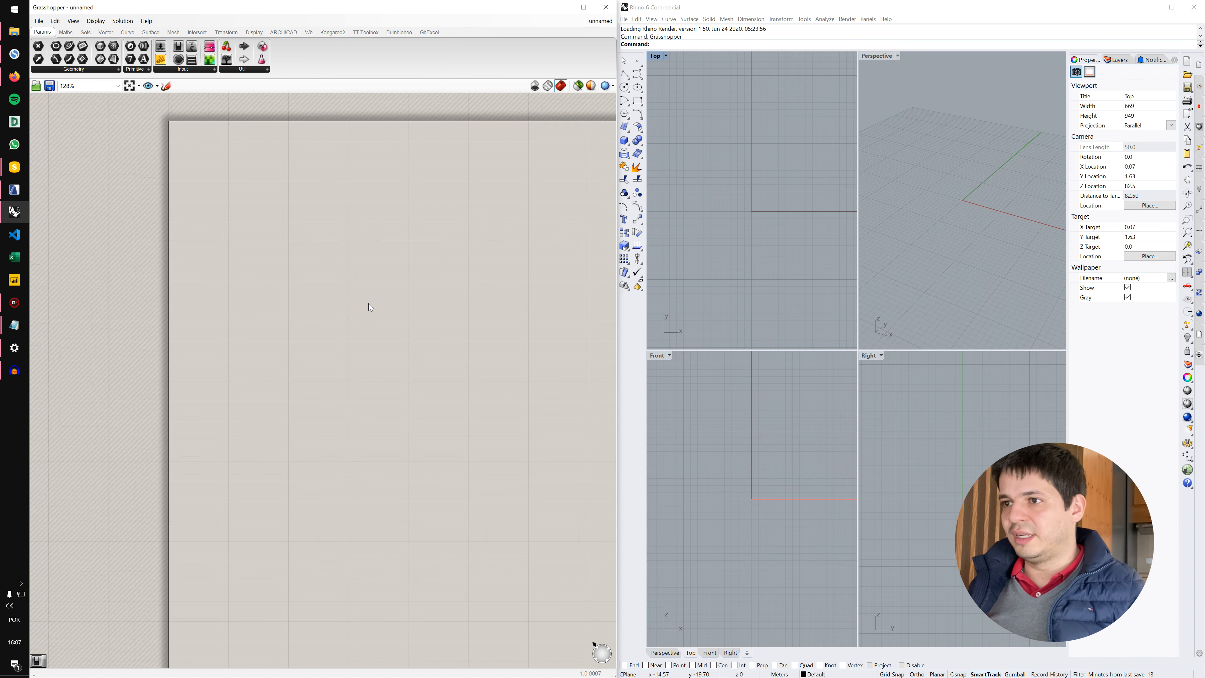
- Add a Construct Point component to the Grasshopper canvas by searching for it by name
double_click(347, 237)
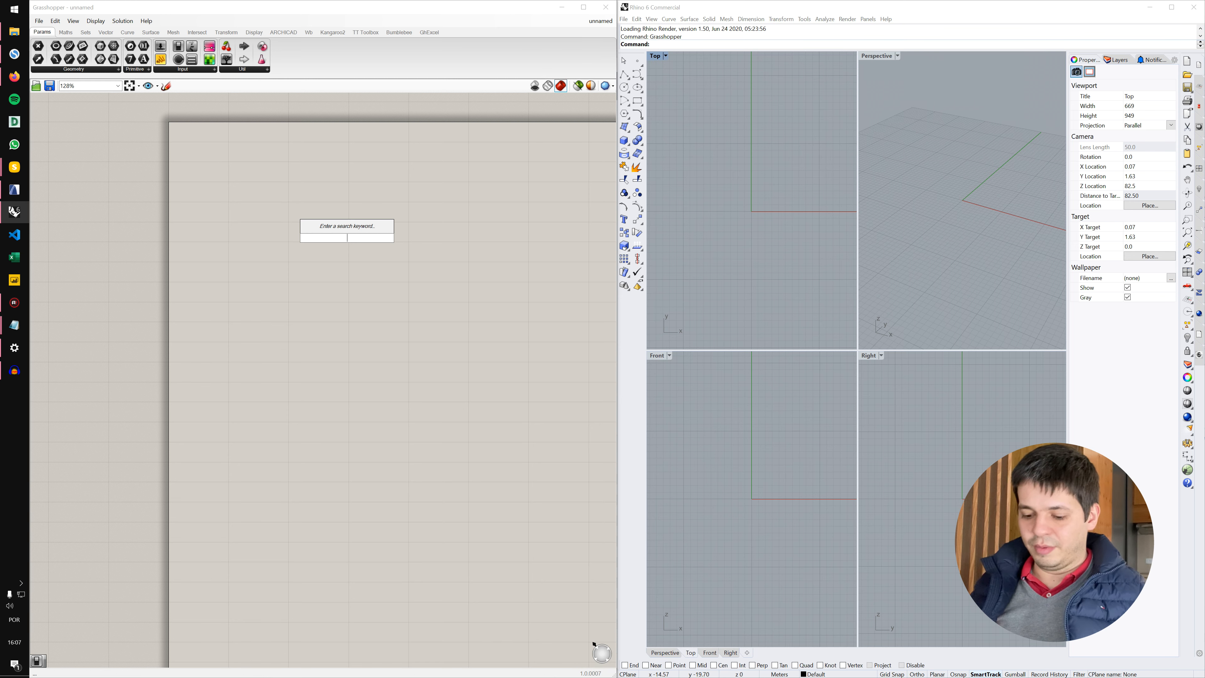
text(constr)
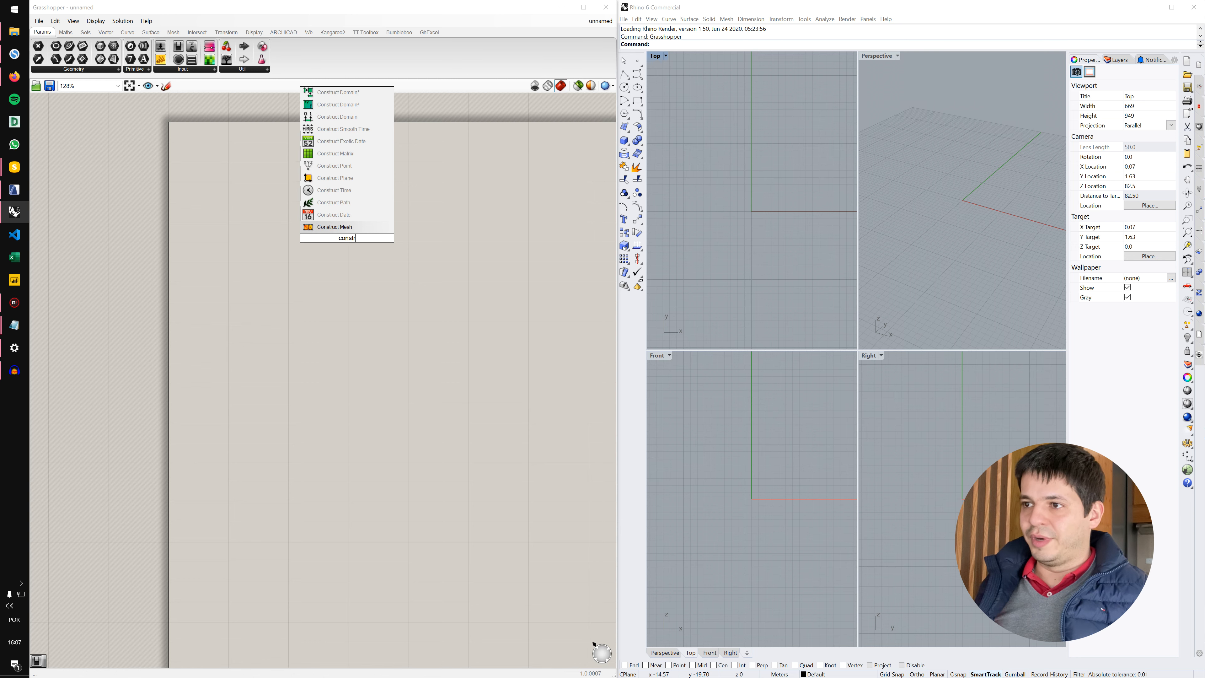
text(uct)
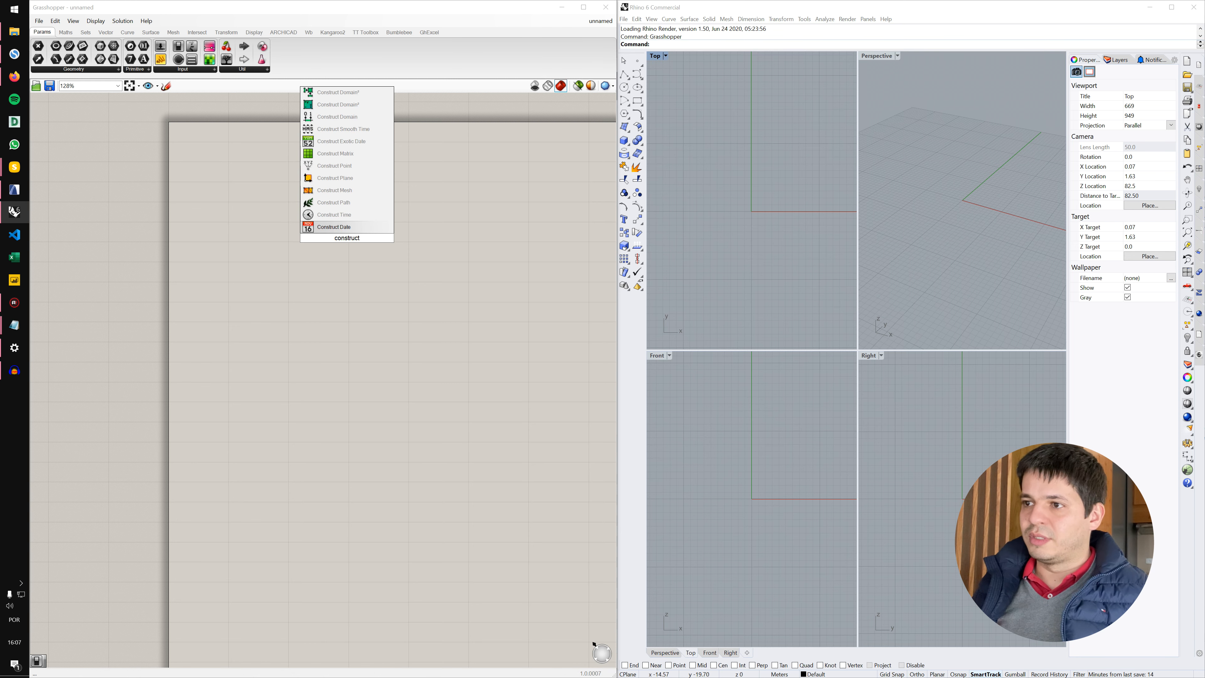
text( po)
key(Return)
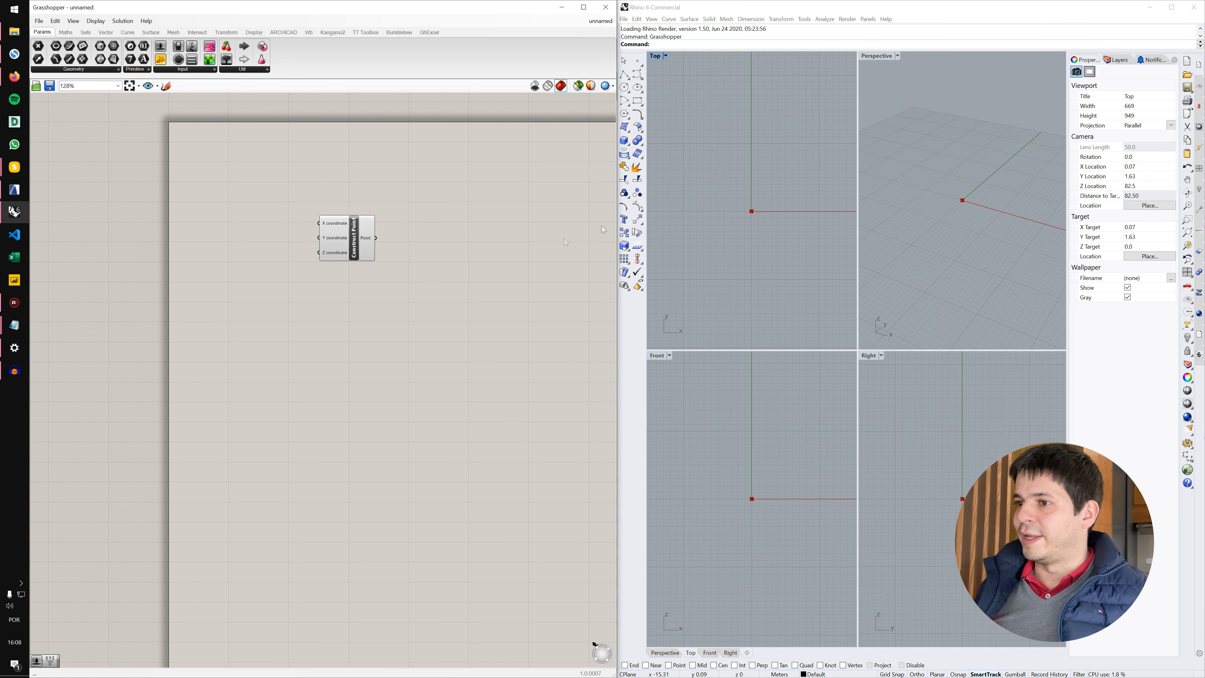
scroll(366, 239, up, 3)
right_drag(288, 297, 318, 340)
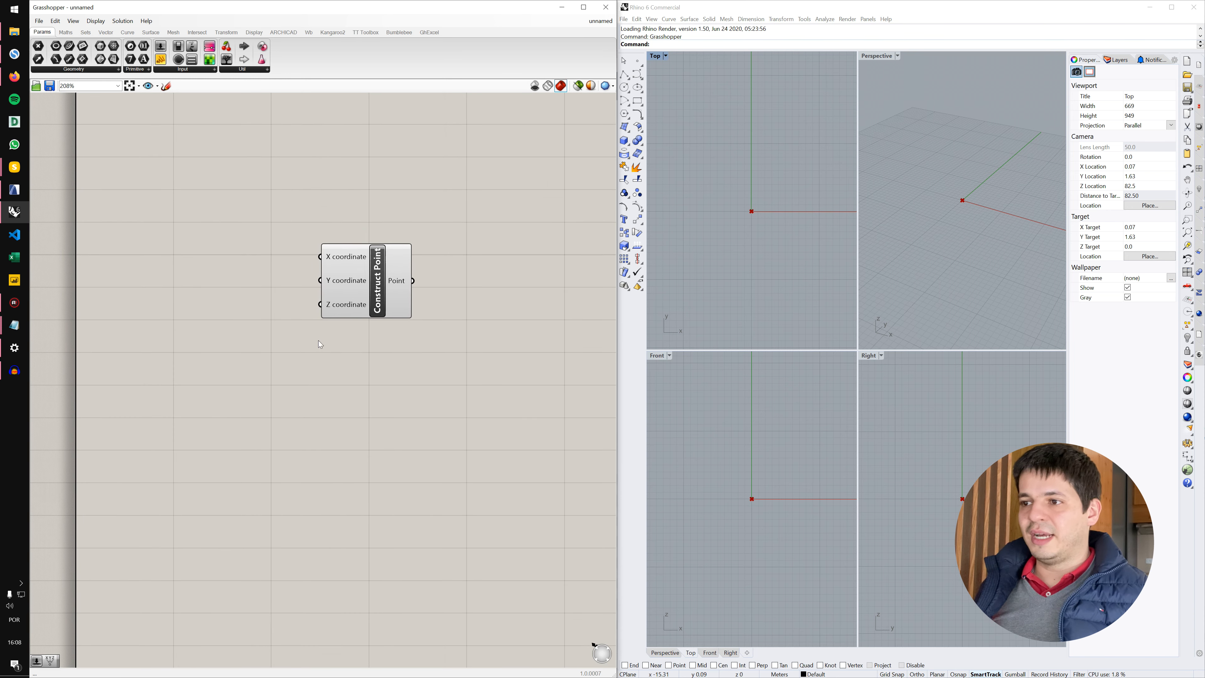
scroll(318, 340, down, 1)
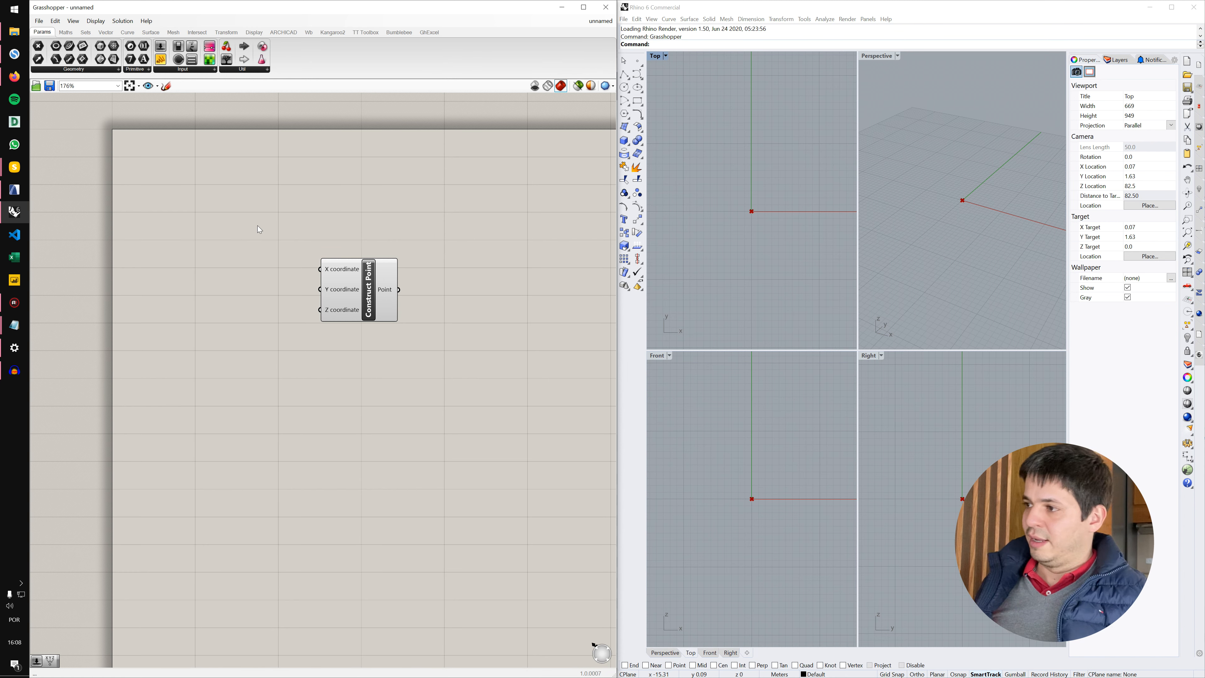
click(357, 300)
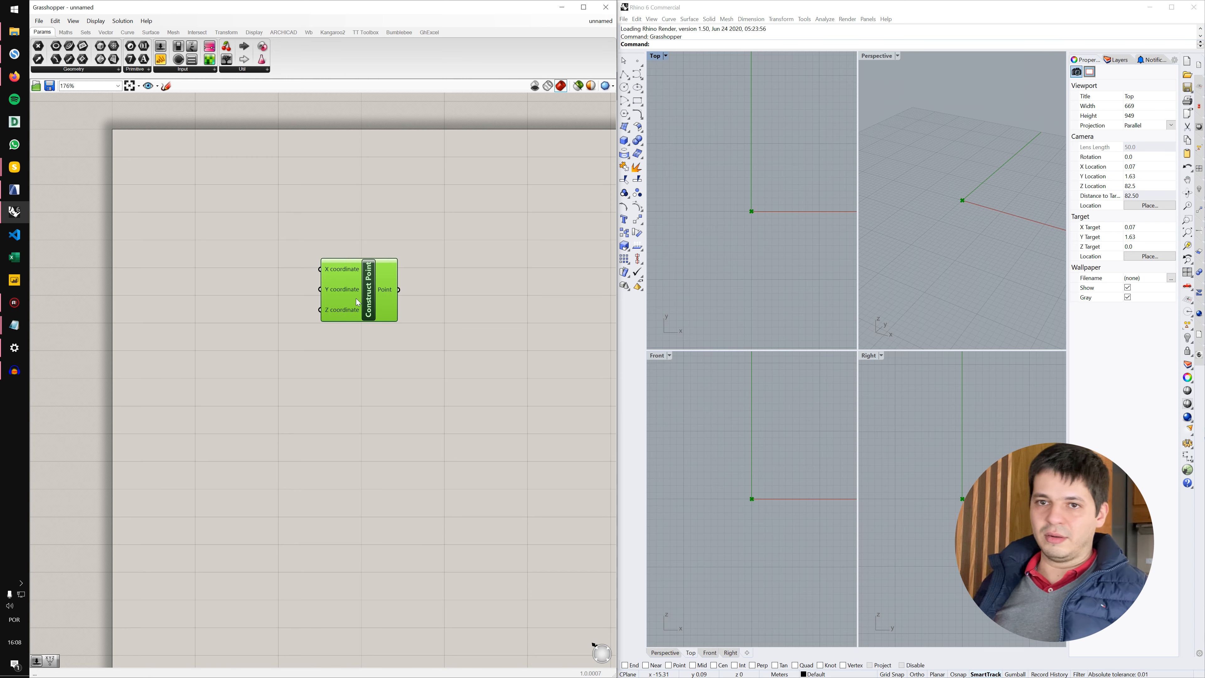
double_click(411, 398)
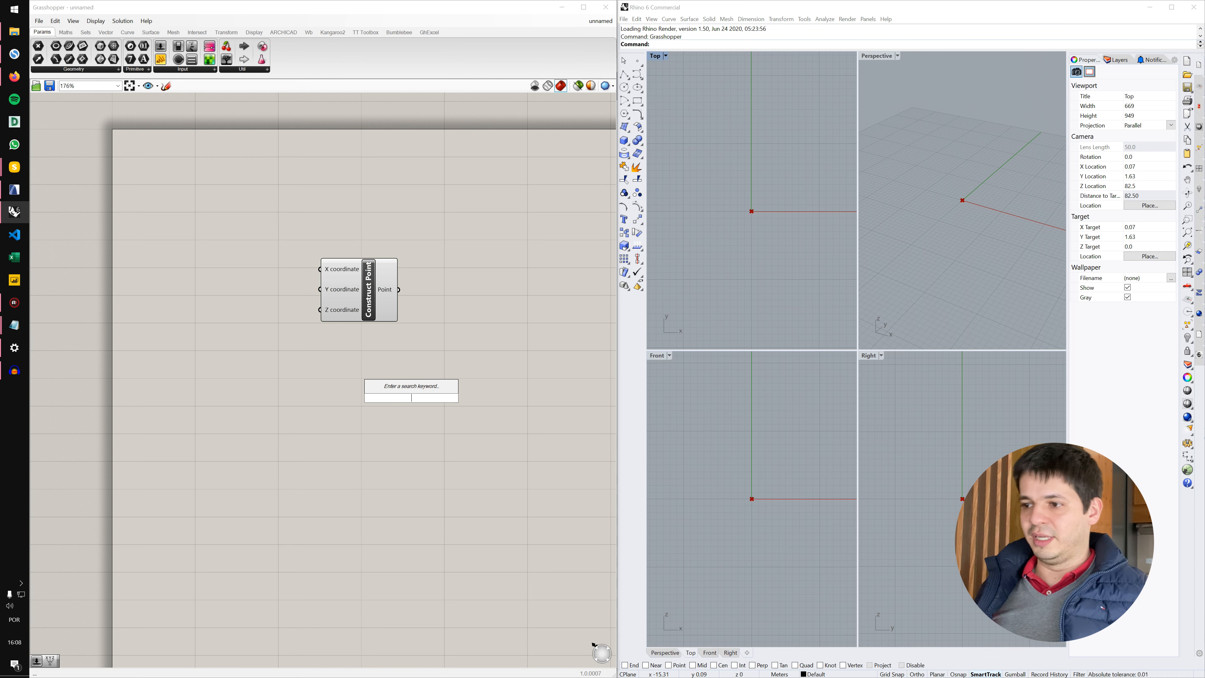
text(constr)
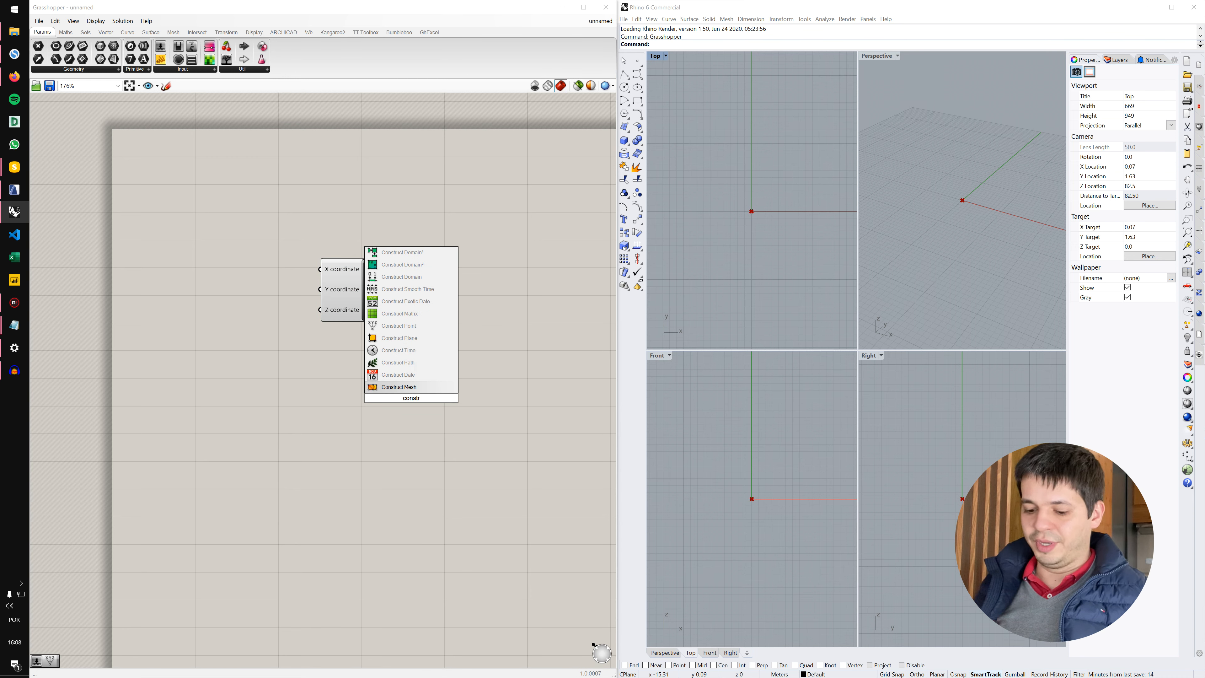
key(Escape)
- Duplicate the Construct Point component, placing the copy below and slightly to the right of the original
click(362, 280)
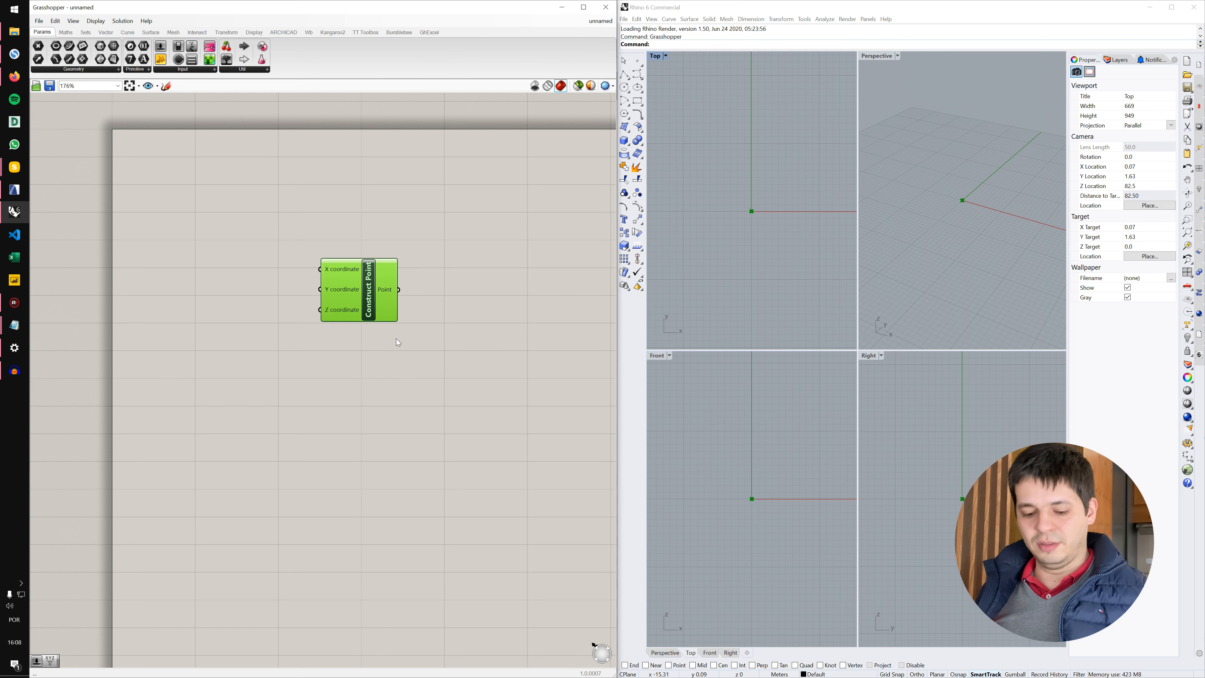
click(391, 404)
alt+drag(377, 316, 421, 431)
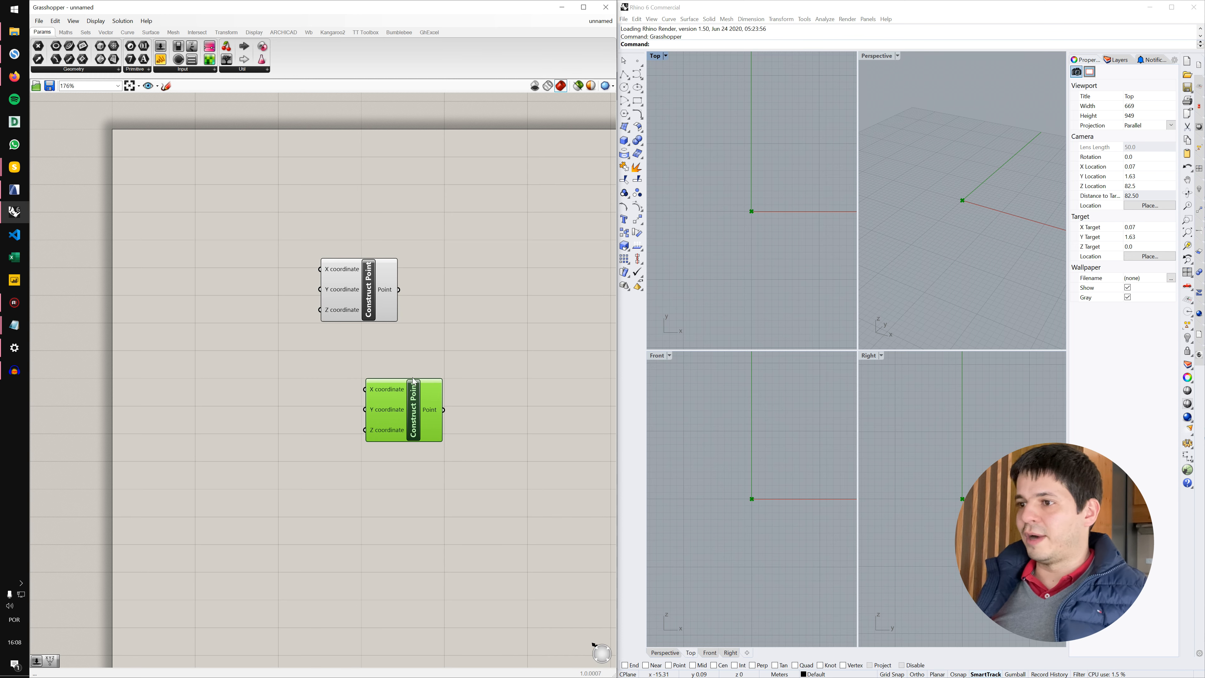
- Add a Number Slider to the left of the two Construct Point components and move its value to about 0.822
right_drag(466, 312, 419, 282)
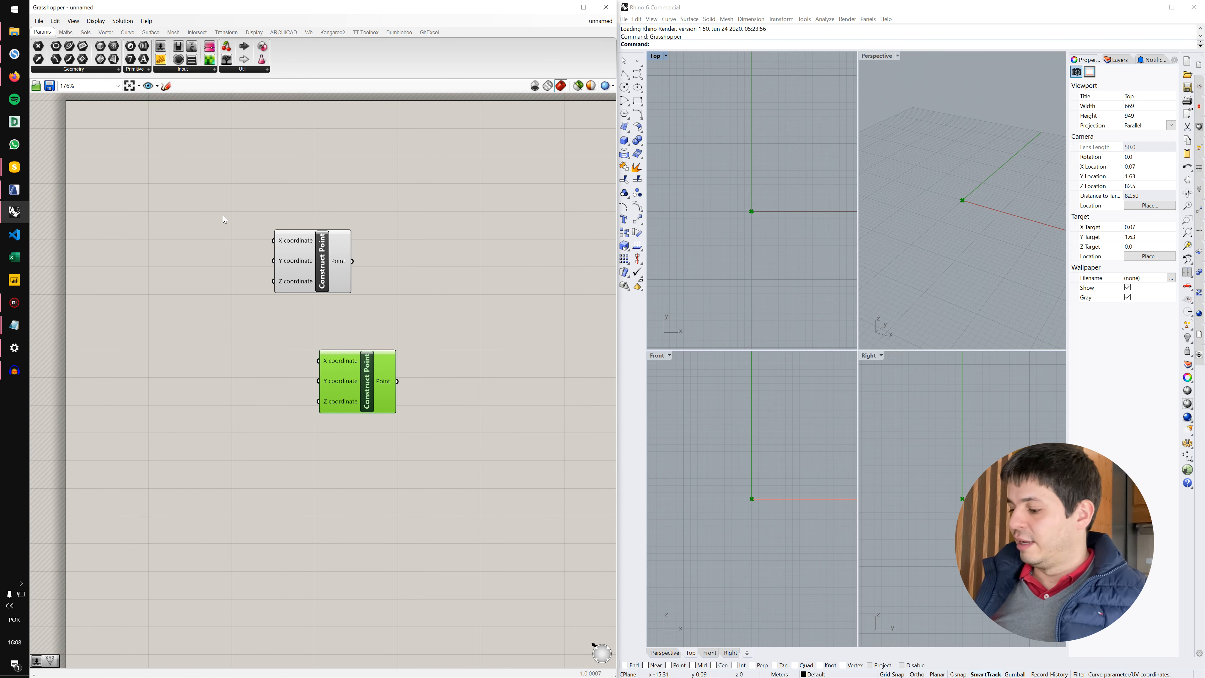
right_drag(315, 193, 292, 201)
right_drag(389, 249, 384, 241)
right_drag(354, 317, 355, 308)
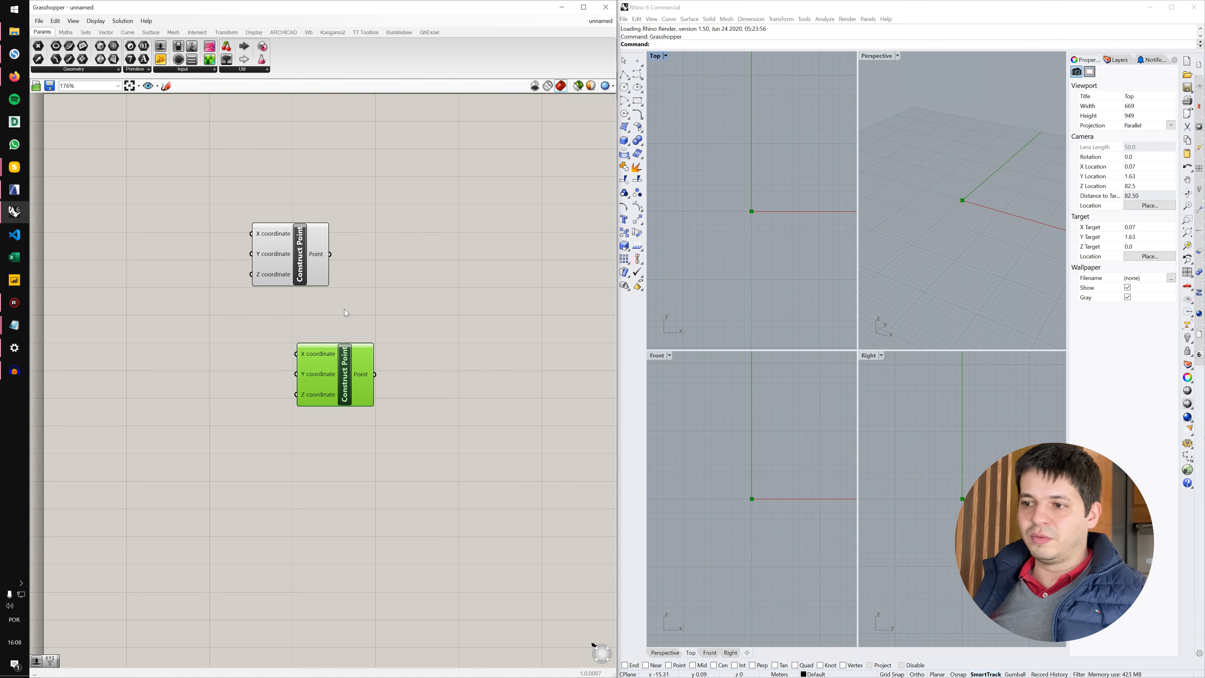
right_drag(435, 300, 440, 305)
double_click(188, 325)
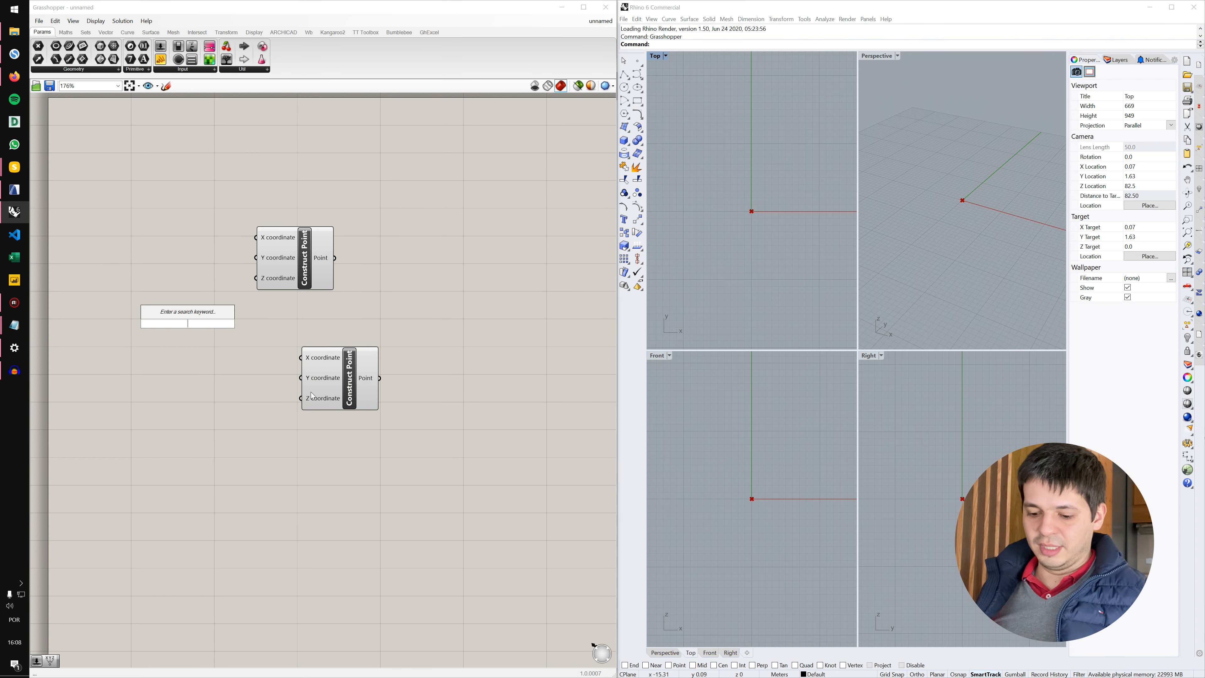
text(number sl)
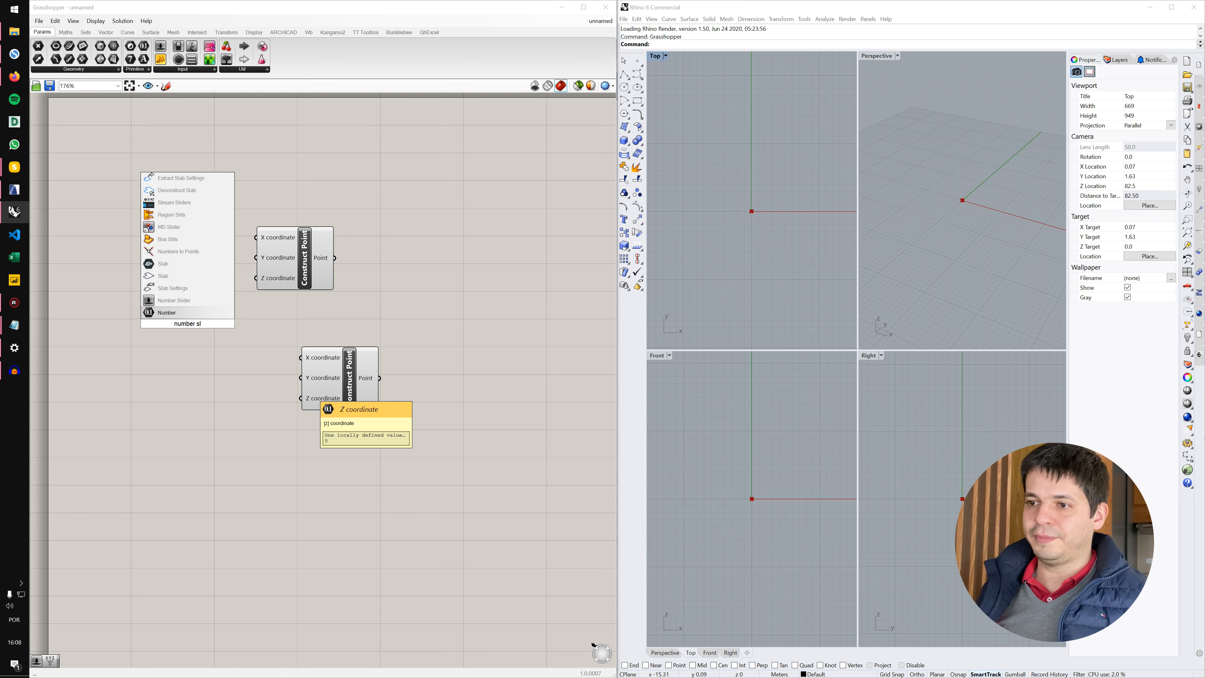
key(Up)
key(Return)
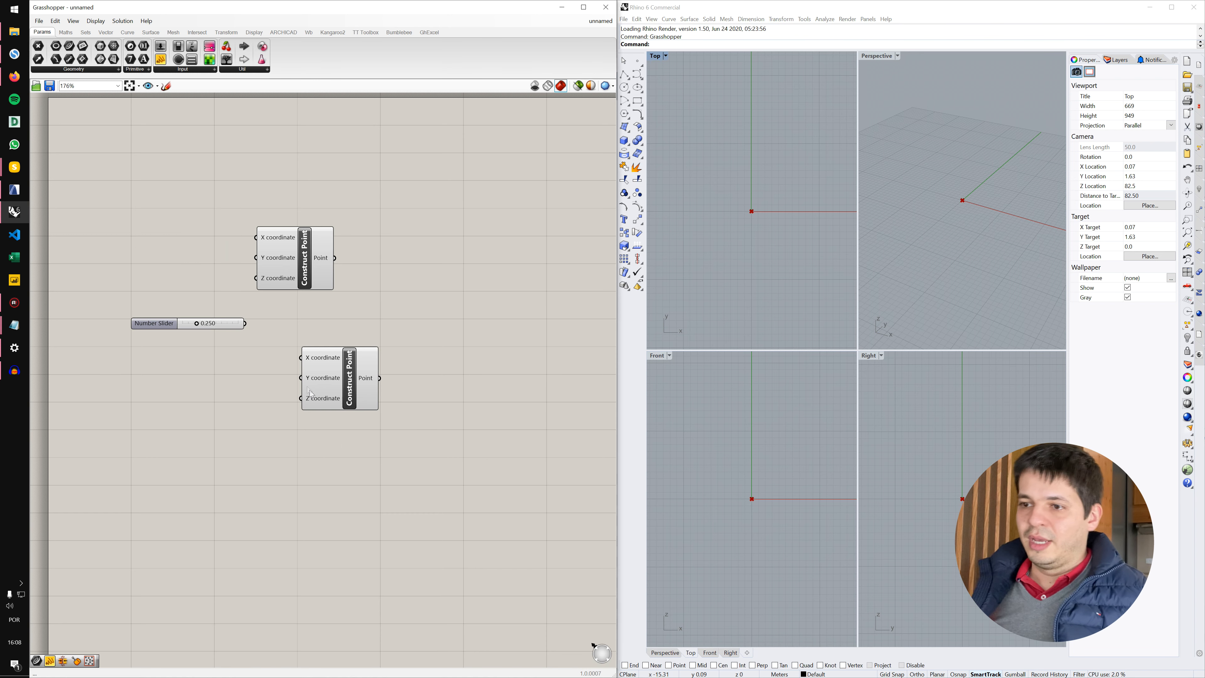
drag(199, 326, 229, 336)
- Open the number slider's settings and rename it POS Y
click(161, 326)
double_click(162, 326)
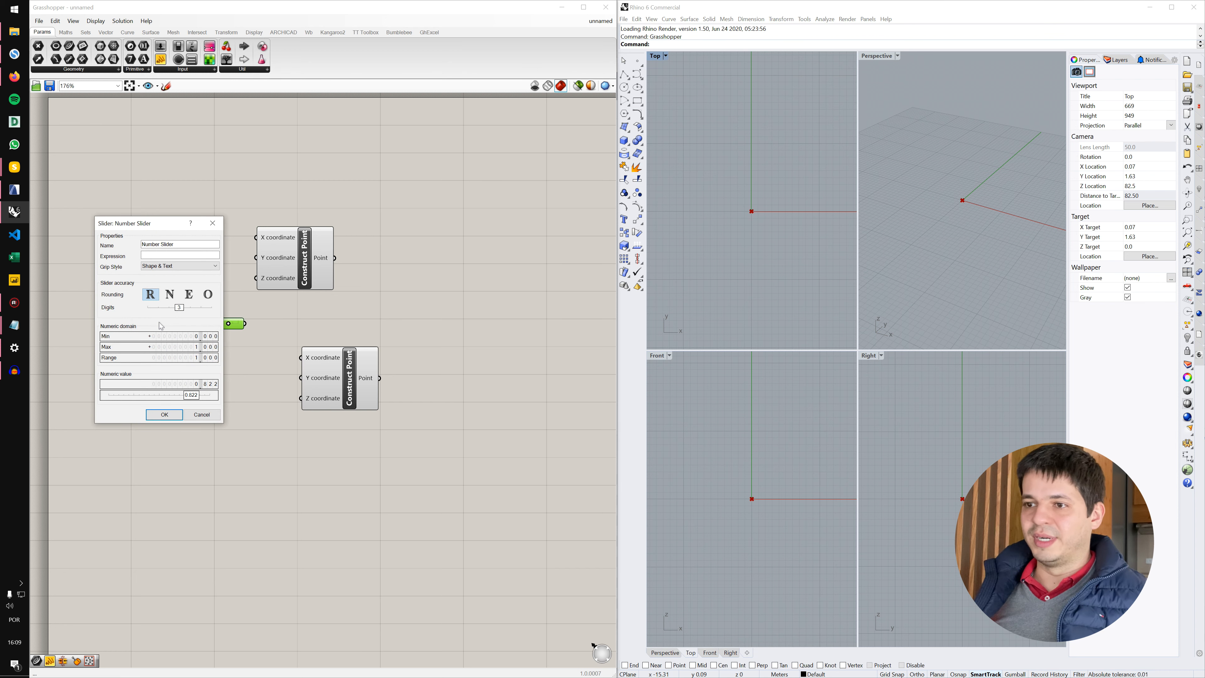
drag(182, 244, 142, 245)
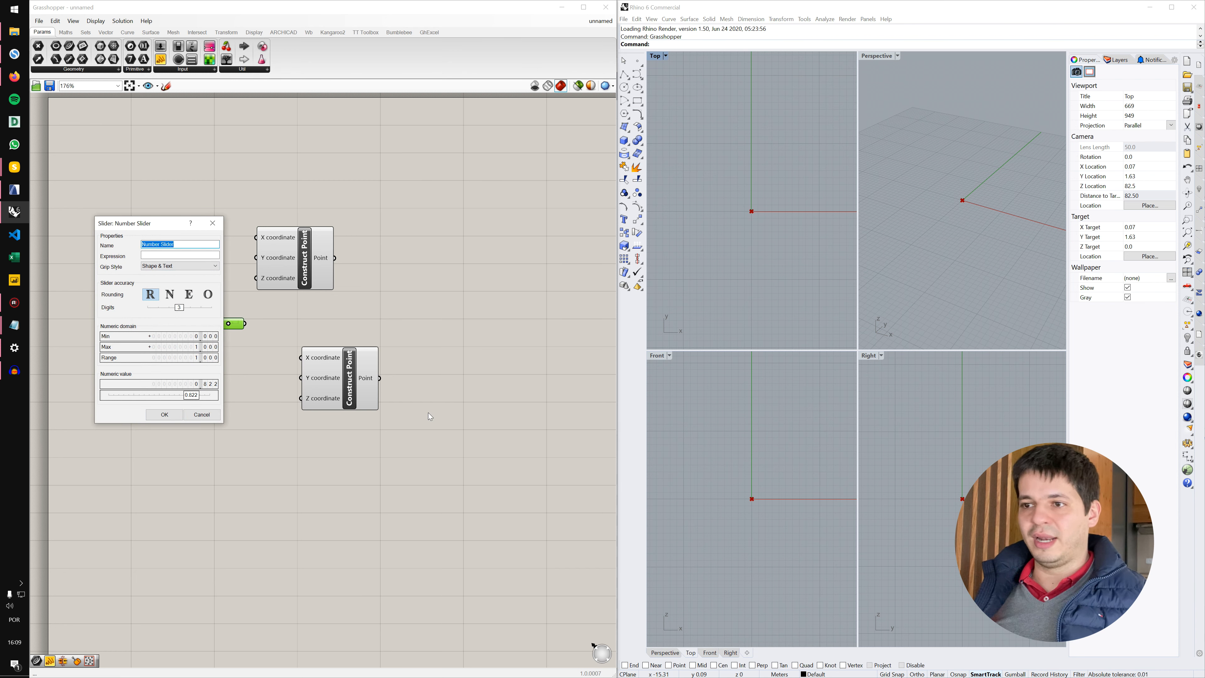
text(POS Y)
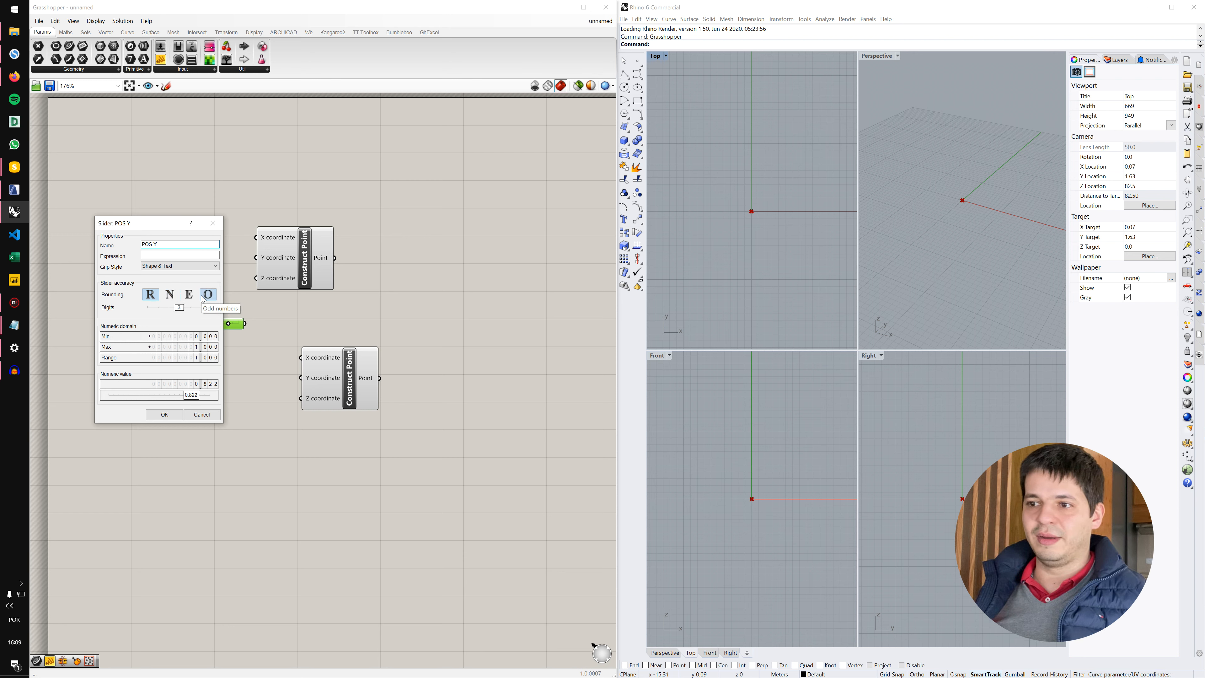
- Restrict the POS Y slider to integers with a minimum of 1 and a maximum of 10
click(177, 297)
double_click(202, 337)
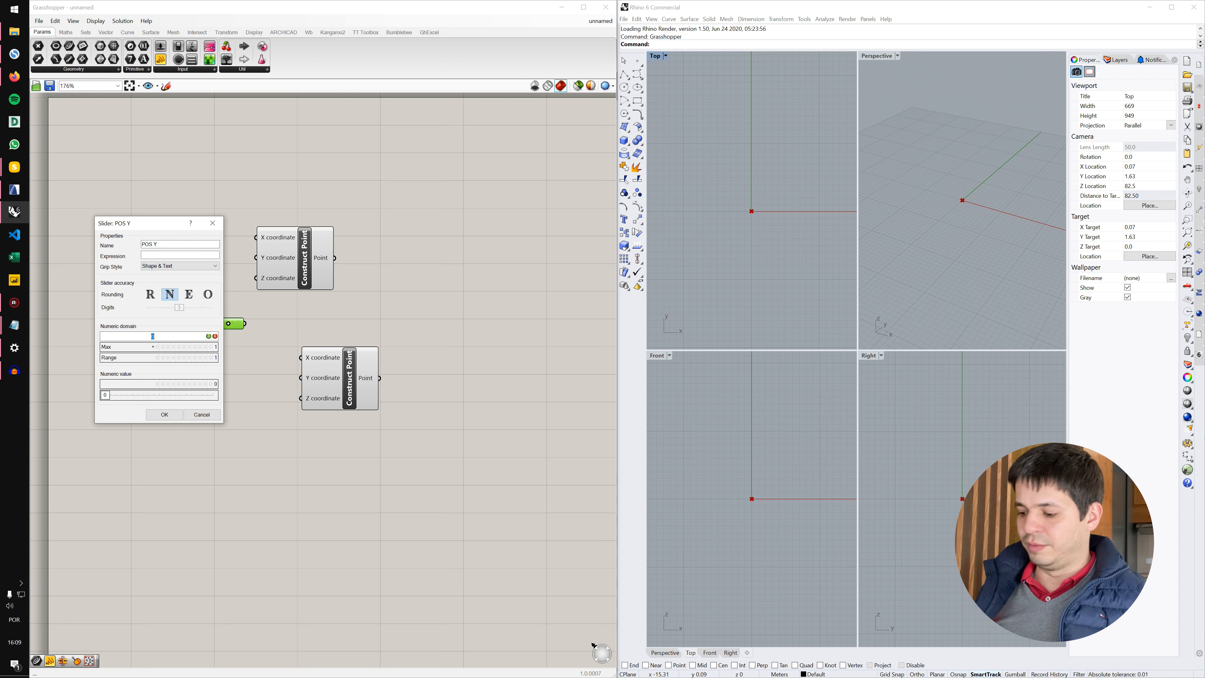
text(1)
key(Return)
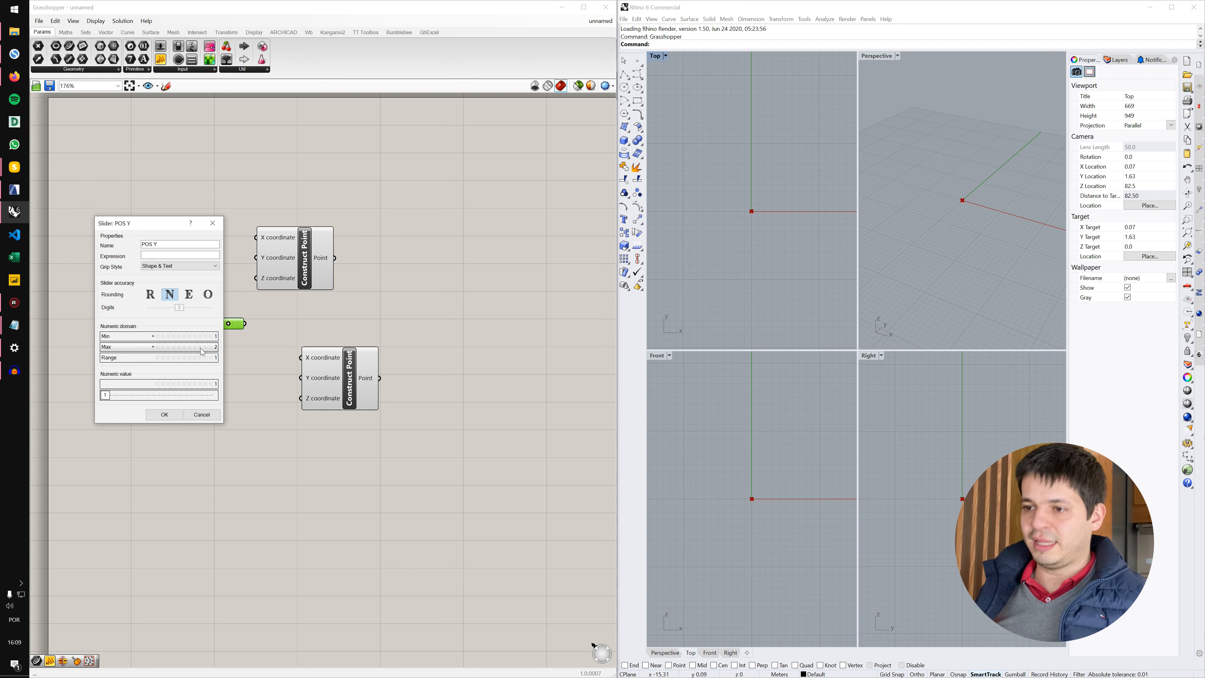
double_click(203, 351)
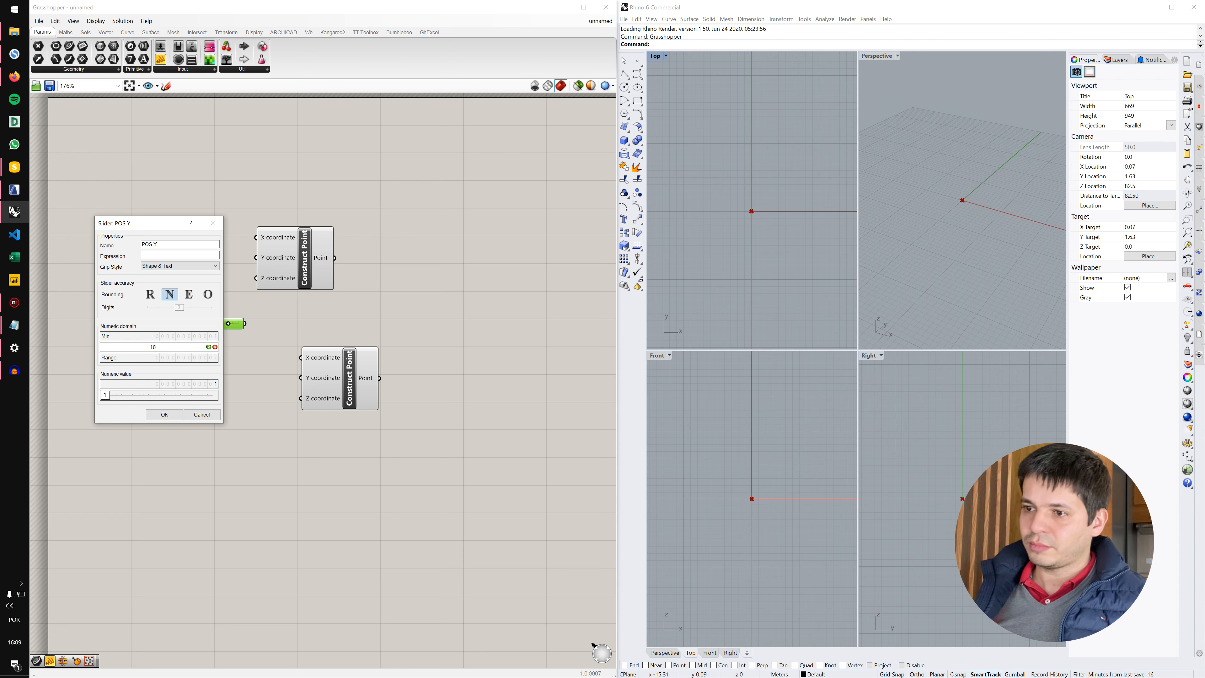
key(Return)
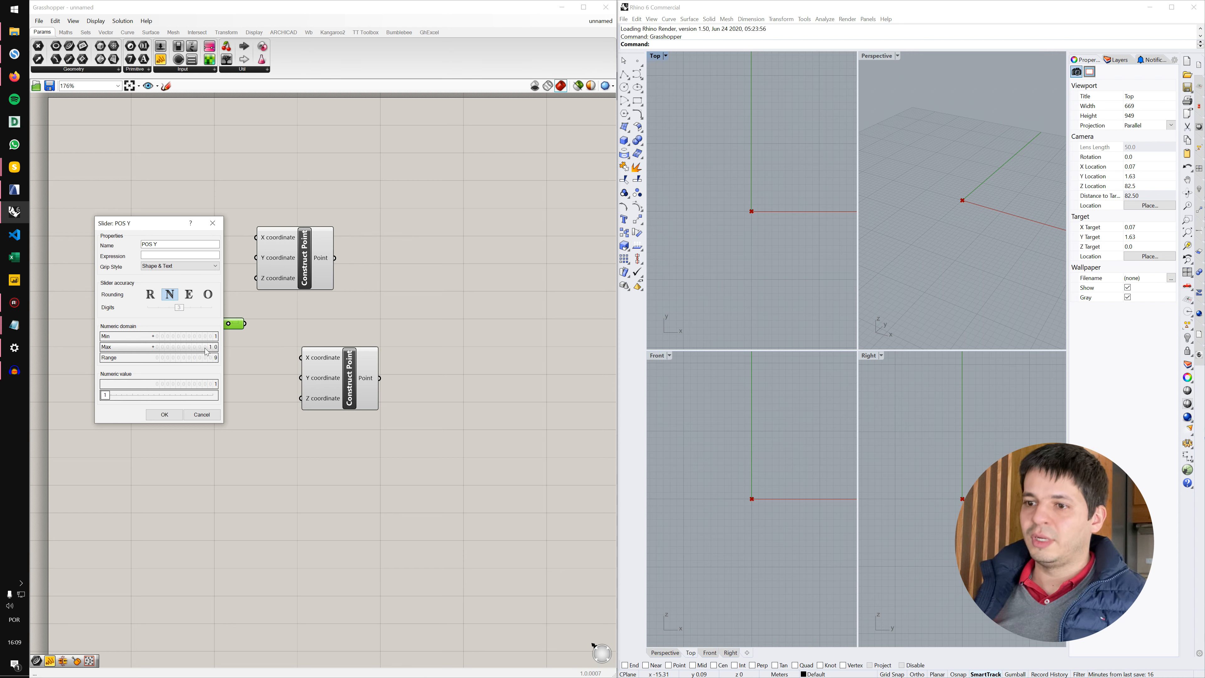
click(164, 415)
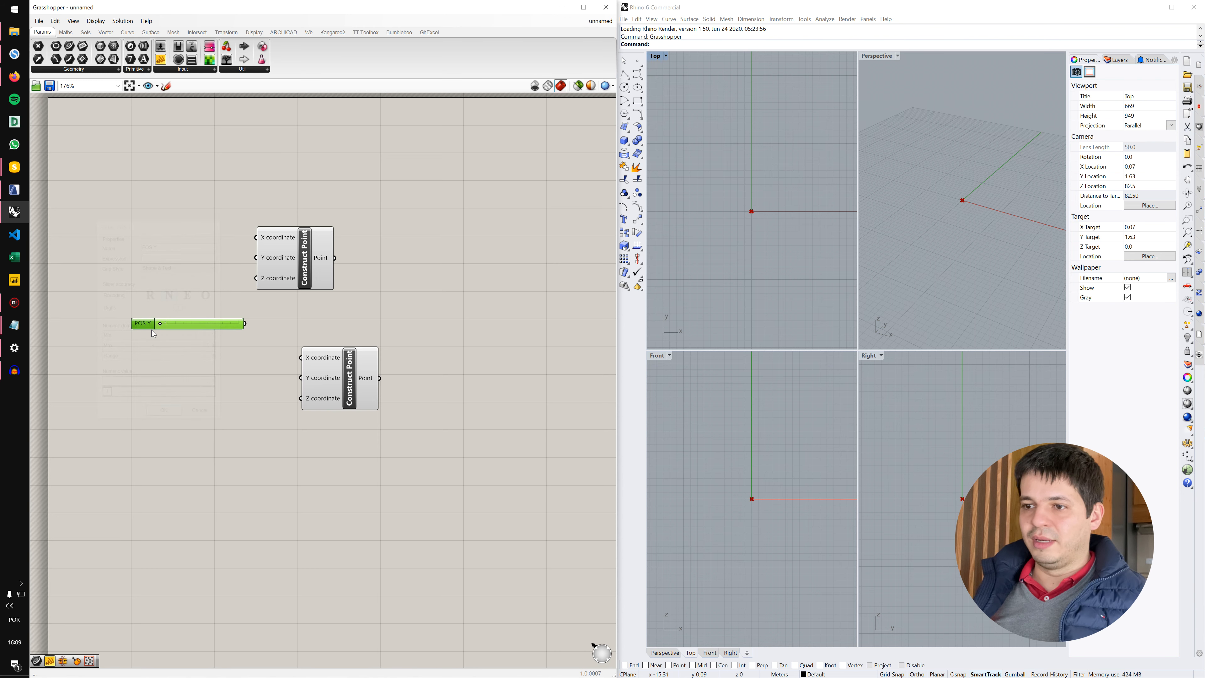
- Set the POS Y slider's value to 10
scroll(151, 332, up, 5)
scroll(136, 332, up, 2)
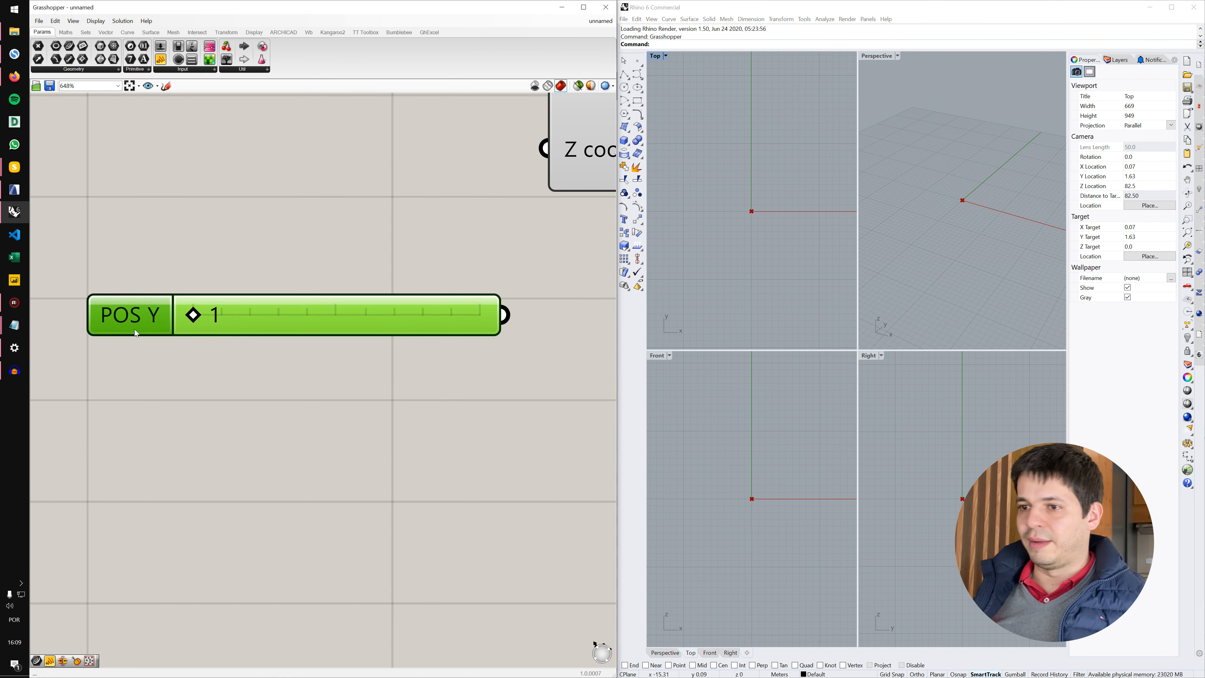
scroll(186, 341, down, 3)
drag(196, 333, 348, 355)
scroll(348, 355, down, 3)
right_drag(344, 373, 304, 350)
scroll(397, 370, up, 1)
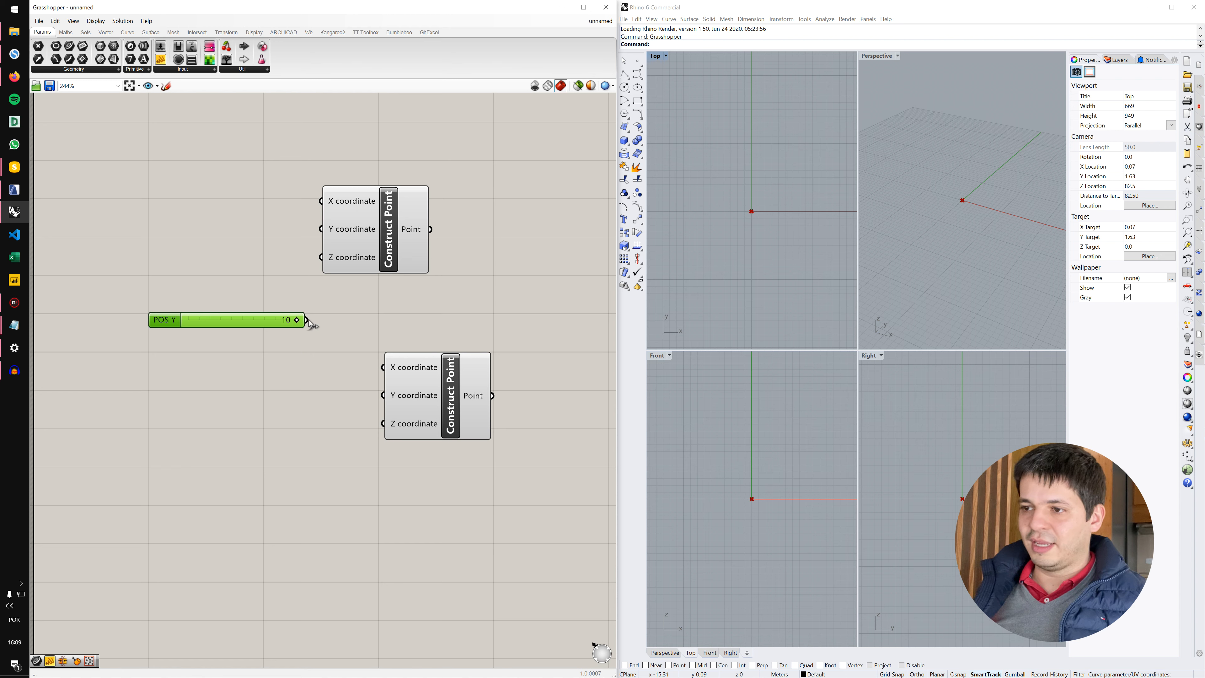
- Wire the shortened POS Y slider to the lower Construct Point's Y coordinate and move it beside that component
drag(306, 320, 274, 321)
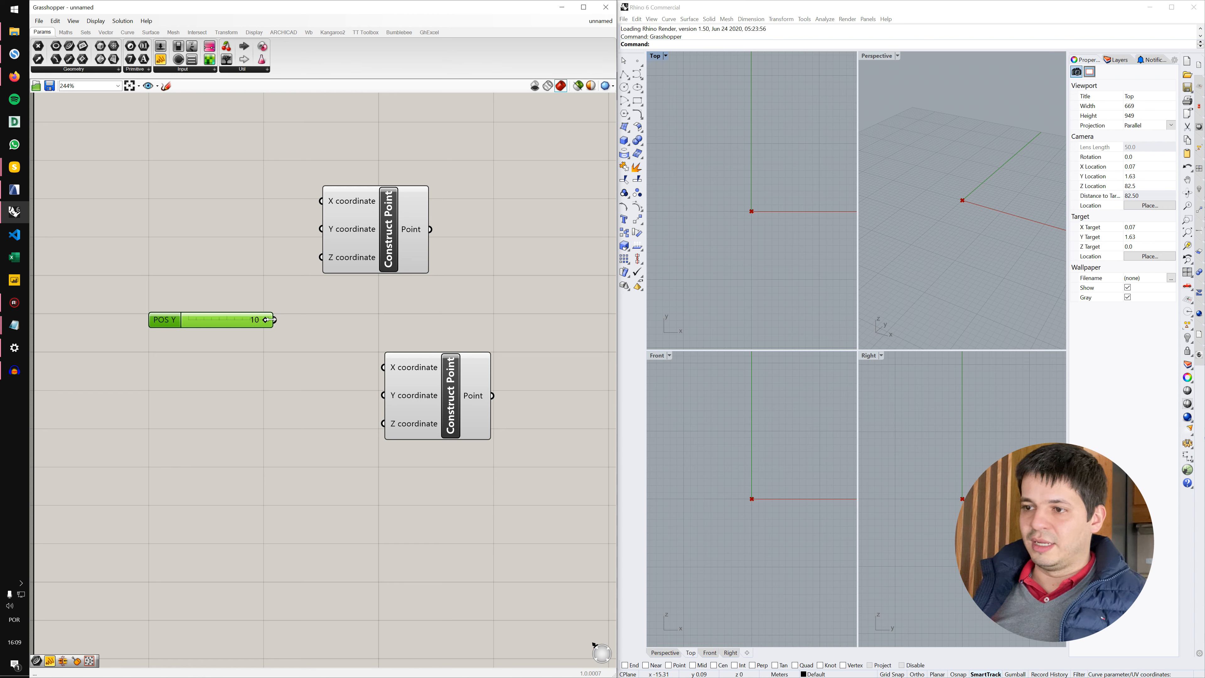
drag(277, 322, 379, 397)
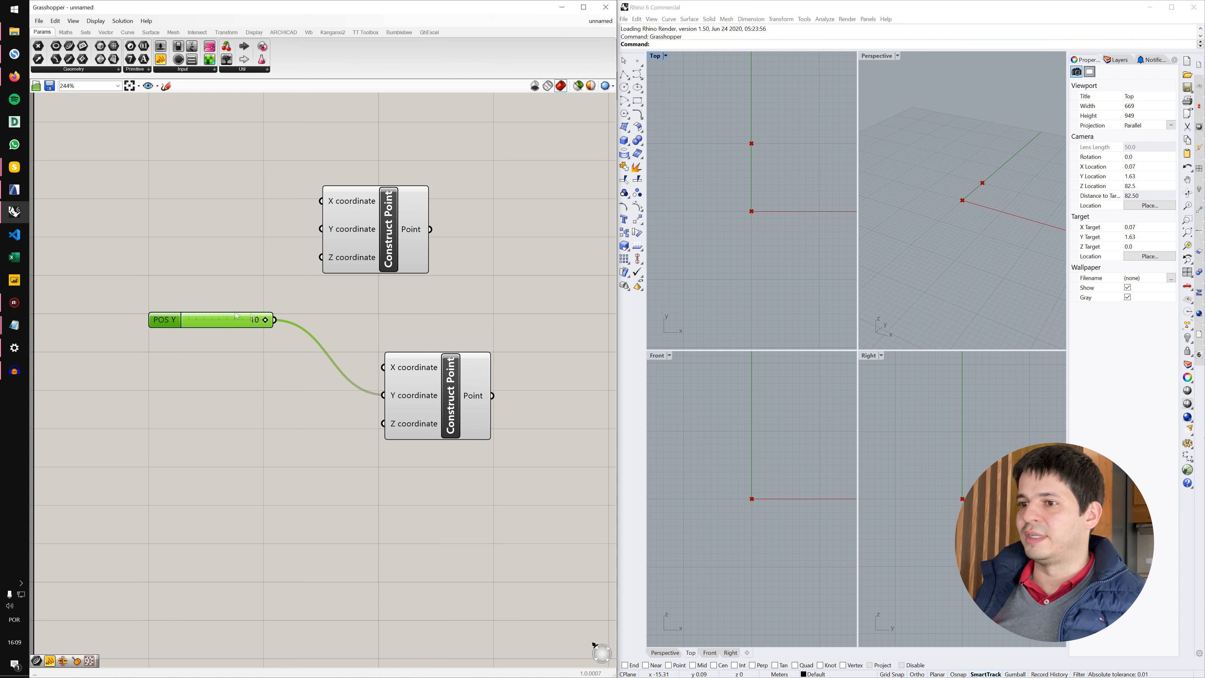
drag(162, 323, 209, 363)
- Rename the slider beside the lower Construct Point component as POS X
double_click(209, 364)
key(BackSpace)
text(X)
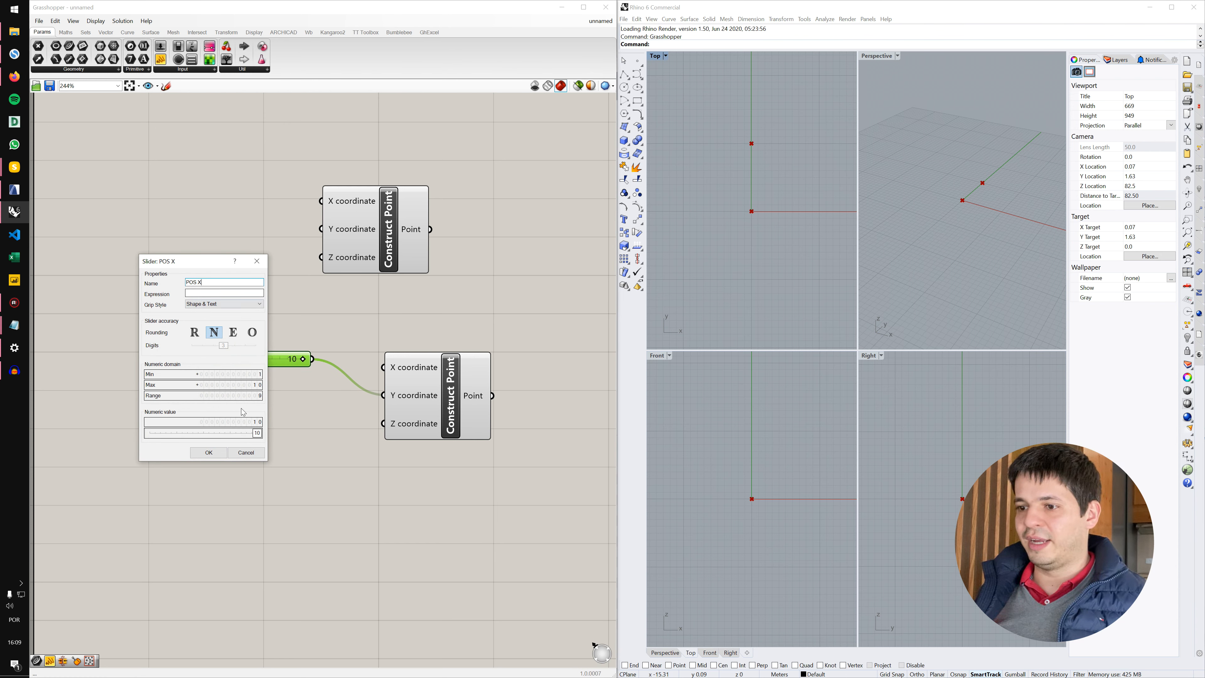
click(223, 453)
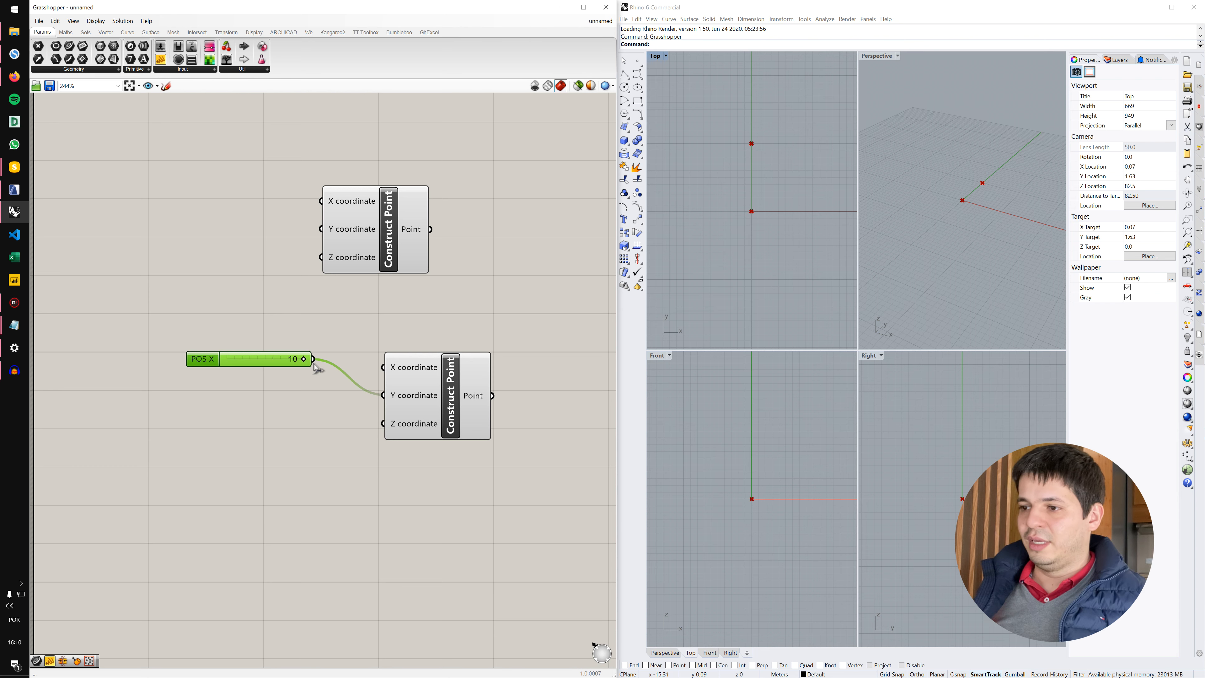
- Disconnect the POS X slider from the lower Construct Point's Y coordinate and wire it to the X coordinate instead
scroll(344, 375, up, 1)
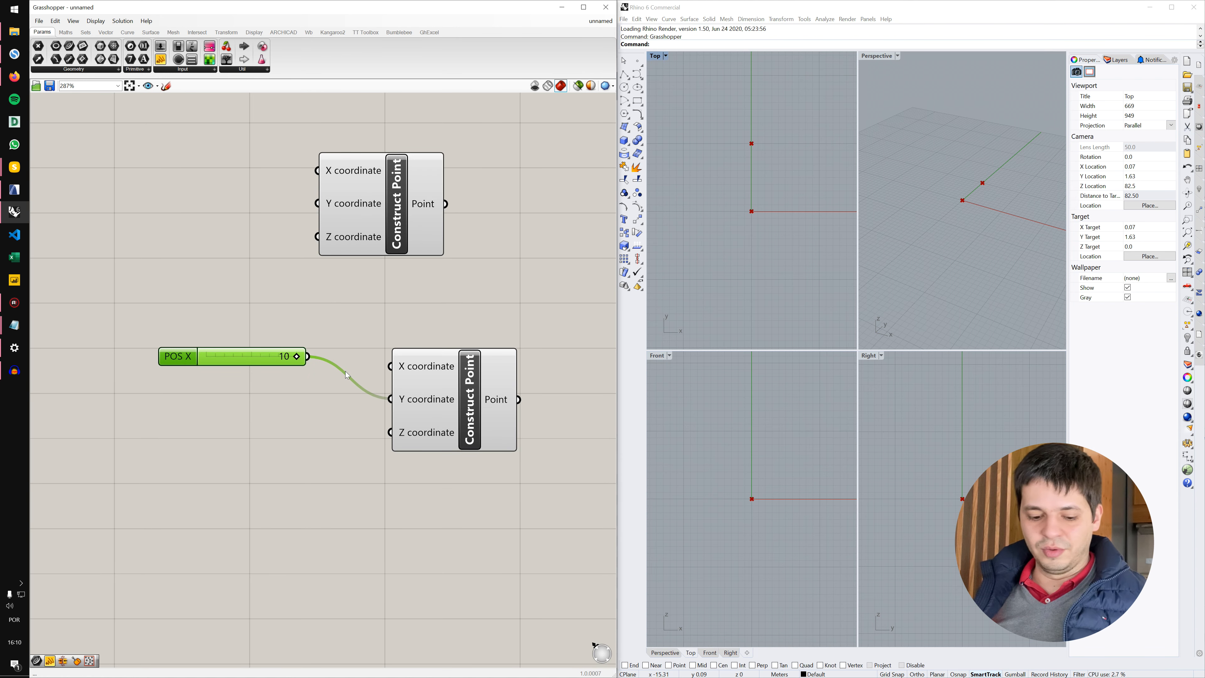
ctrl+drag(310, 361, 390, 399)
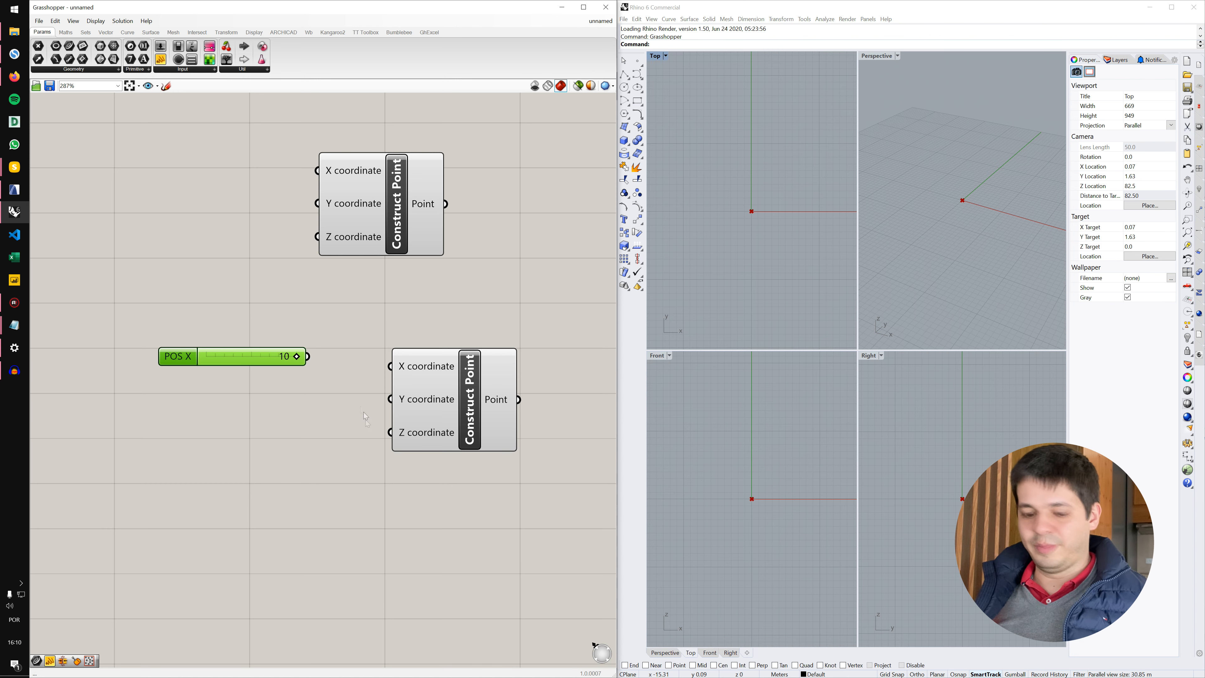
drag(309, 356, 385, 373)
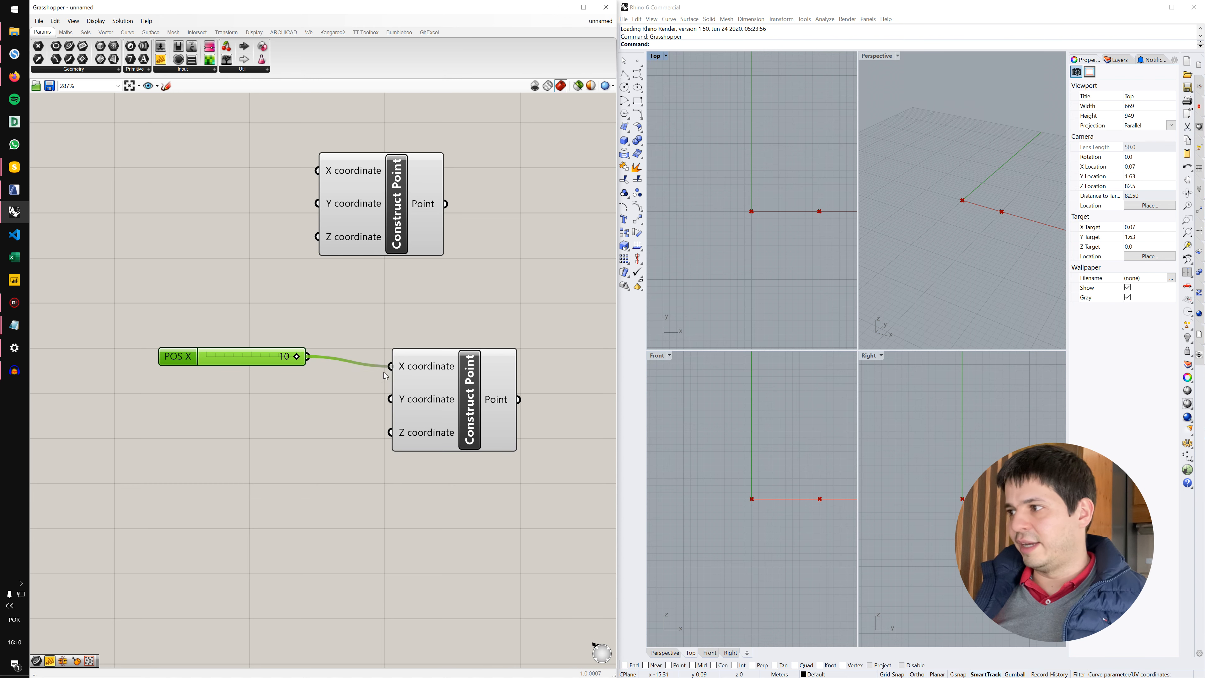
scroll(342, 404, down, 2)
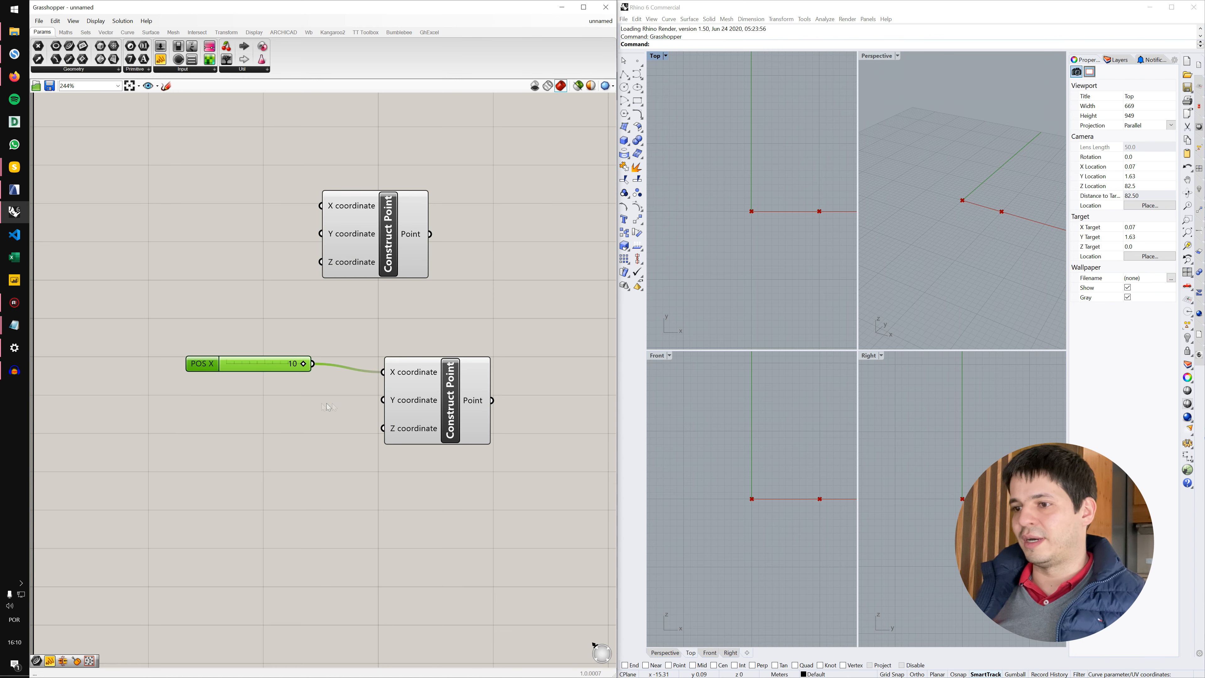
- Rearrange the POS X slider and the lower Construct Point so the slider sits above and beside the component
drag(185, 360, 202, 350)
right_drag(310, 404, 249, 418)
drag(396, 393, 377, 414)
scroll(386, 380, down, 2)
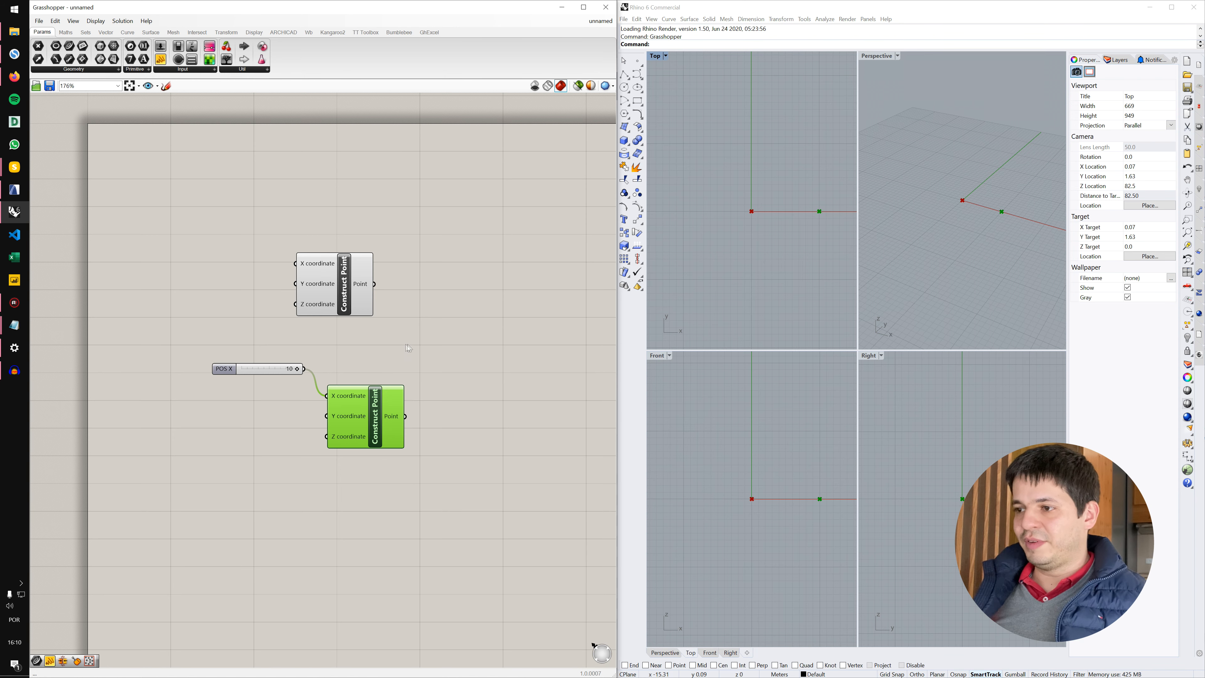
- Add a Line component with start and end point inputs beside the two Construct Point components
right_drag(425, 346, 371, 335)
scroll(422, 318, up, 1)
double_click(421, 317)
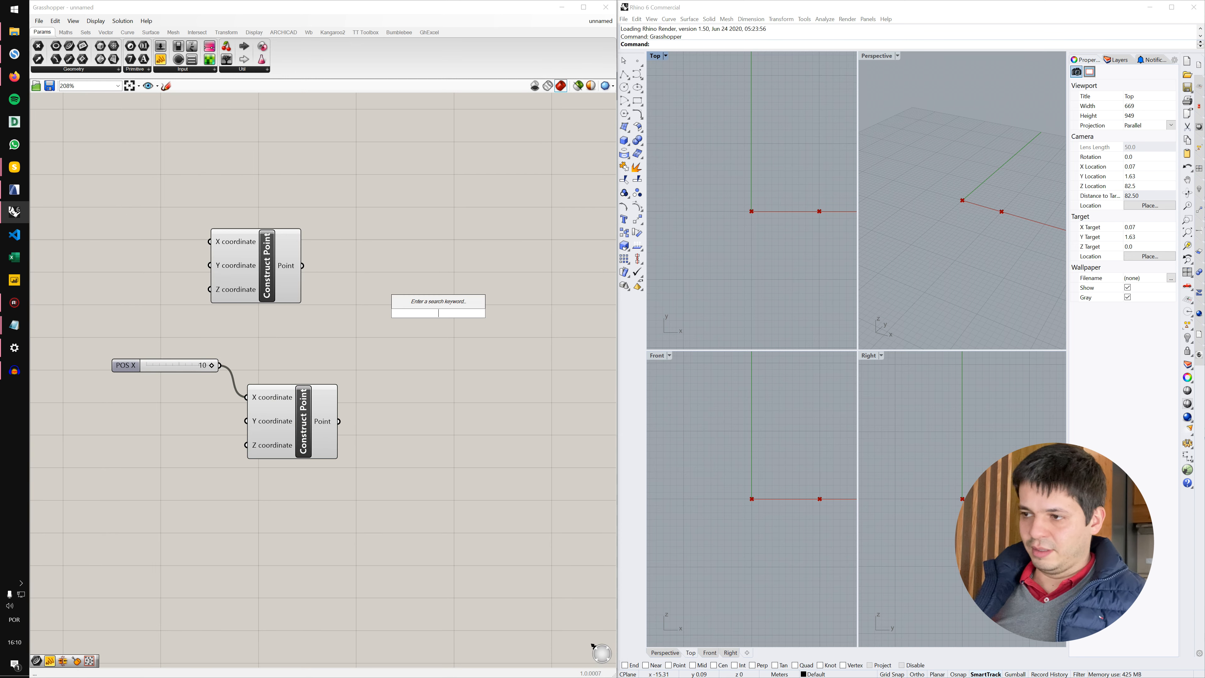
text(LINE 2)
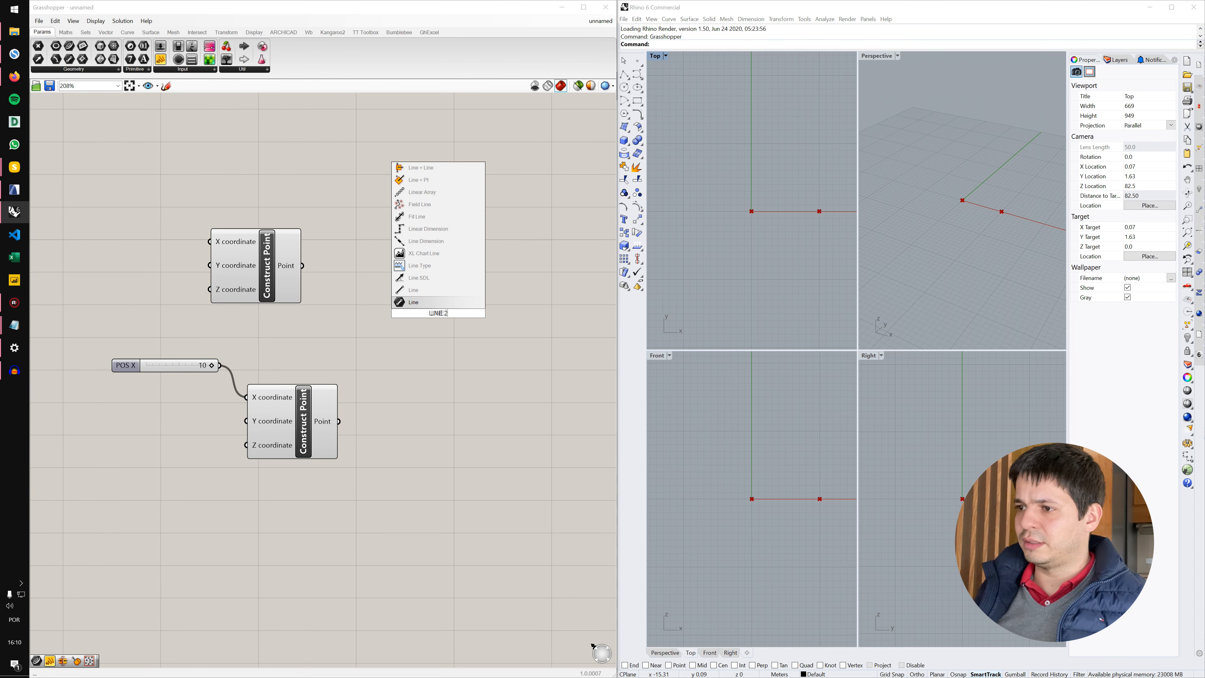
click(445, 302)
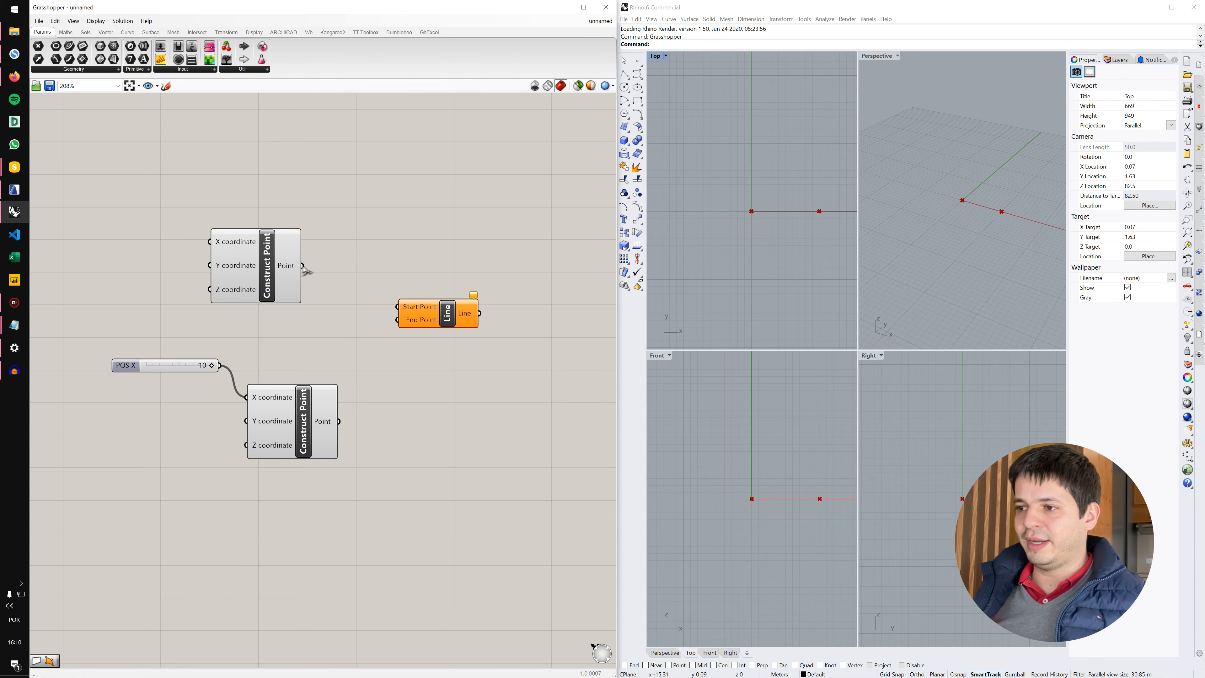
- Wire the upper Construct Point's output to the Line's Start Point and the lower one's output to its End Point
scroll(420, 309, up, 1)
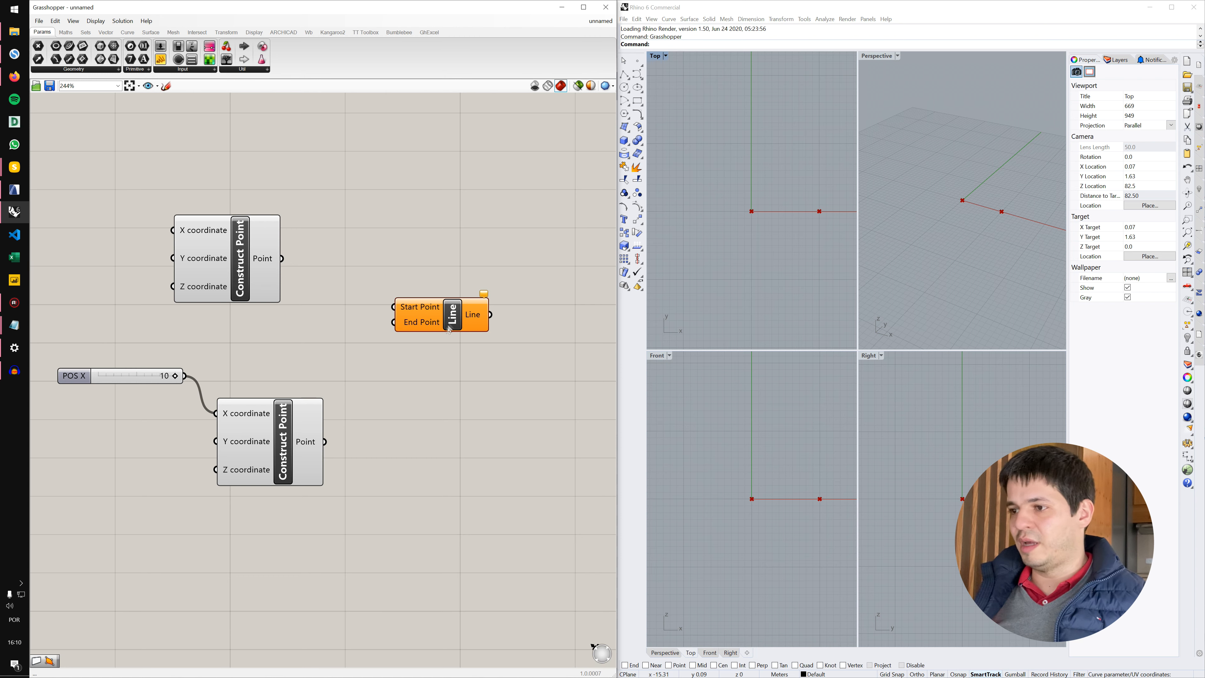
scroll(444, 326, down, 1)
drag(307, 269, 401, 310)
drag(343, 425, 401, 323)
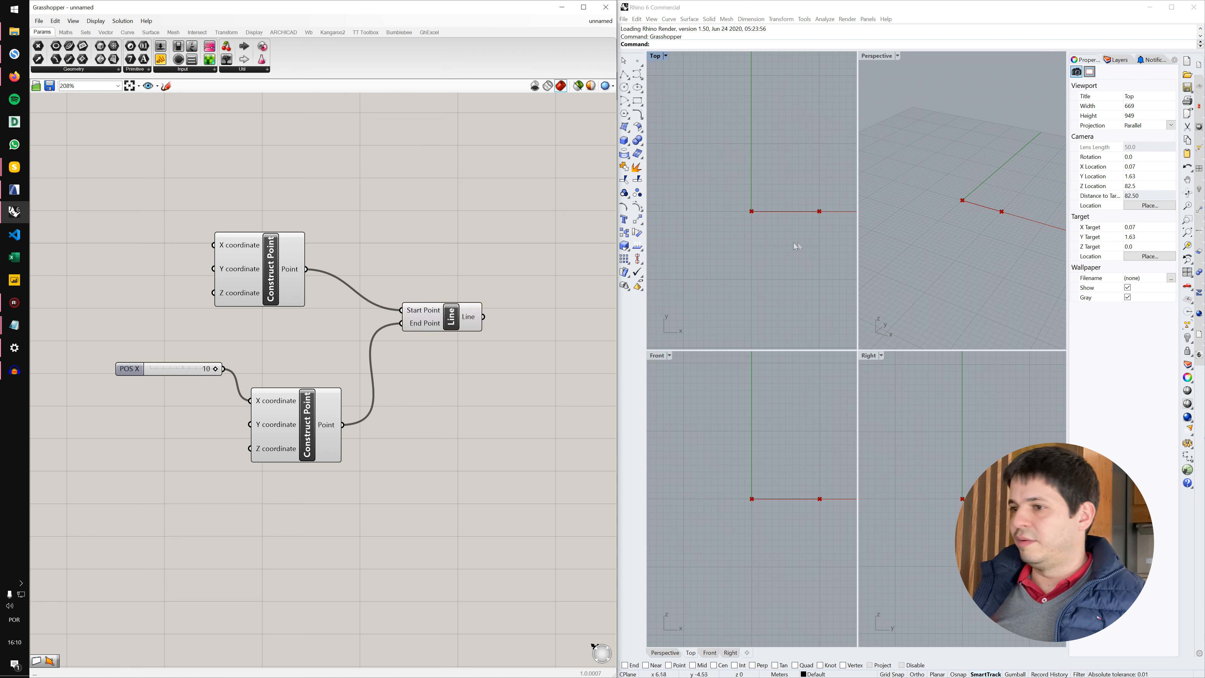
- Examine both constructed points and the connecting line in Rhino's Perspective view by highlighting each component's geometry
click(965, 201)
scroll(979, 206, up, 8)
scroll(982, 209, up, 3)
shift+right_drag(982, 211, 970, 235)
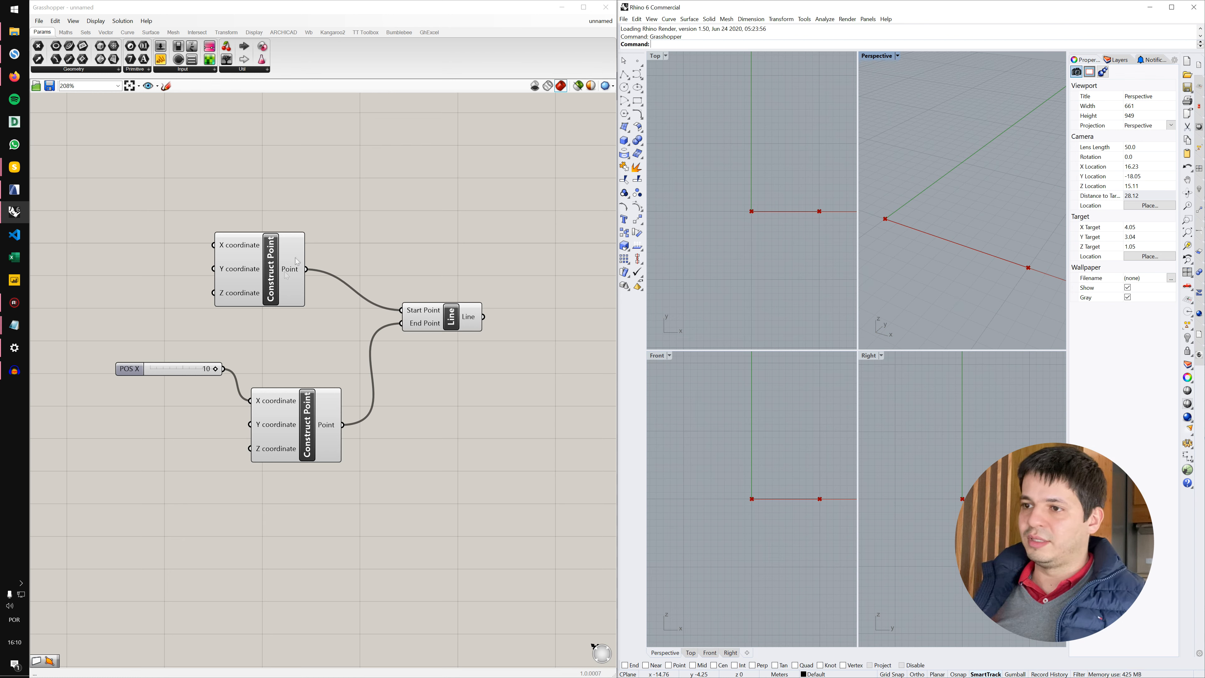
click(245, 262)
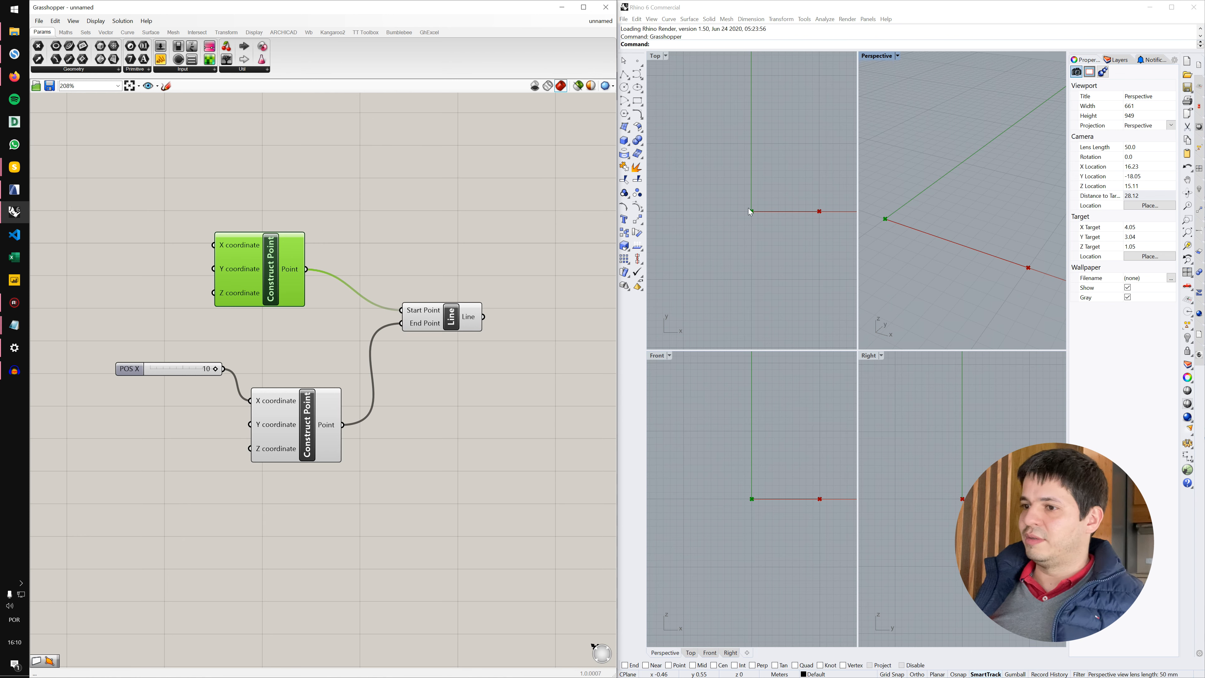
click(315, 412)
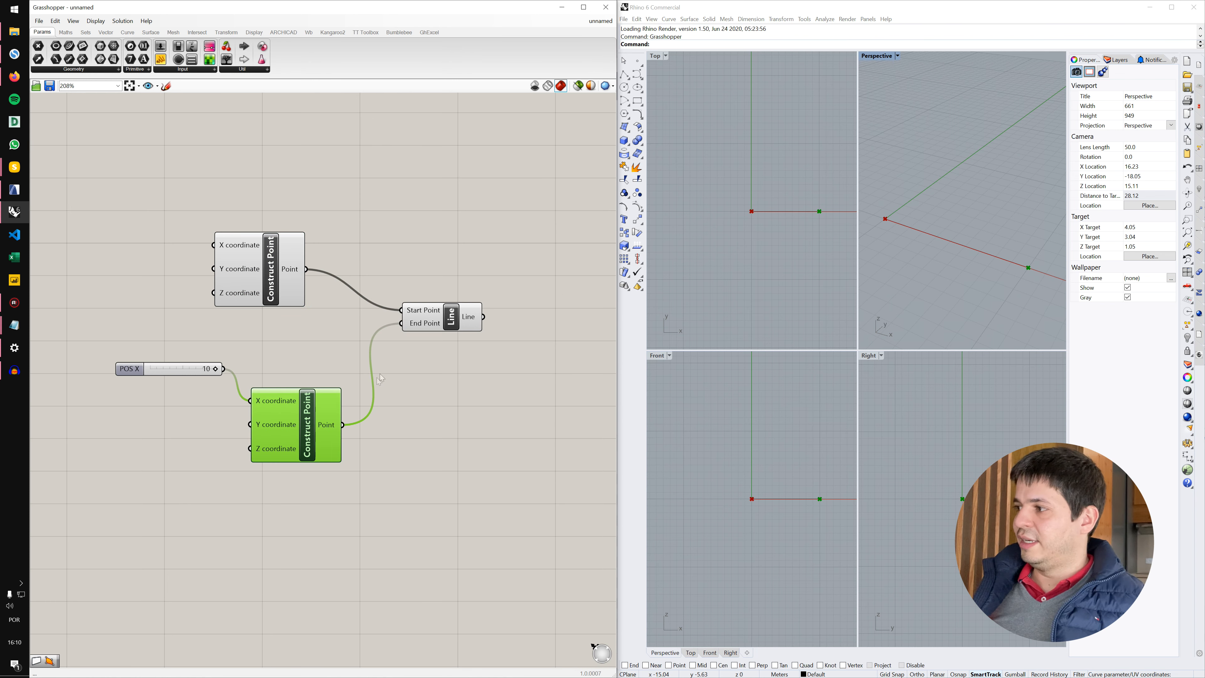
scroll(1001, 270, down, 2)
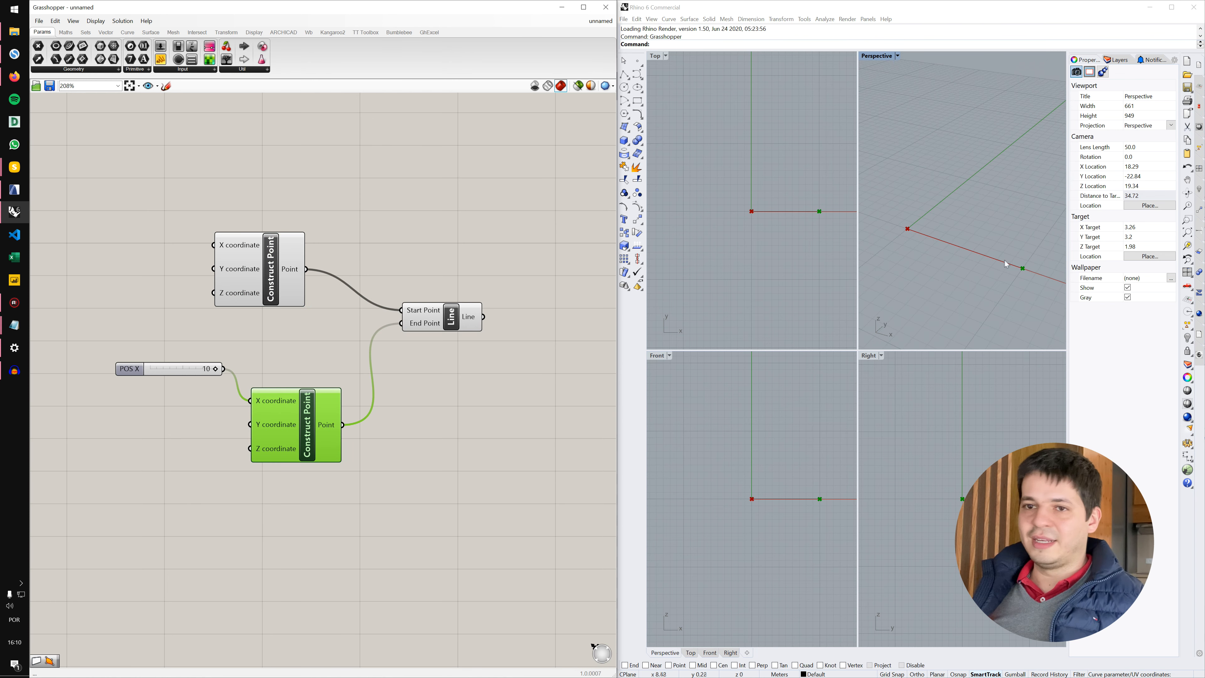
click(445, 318)
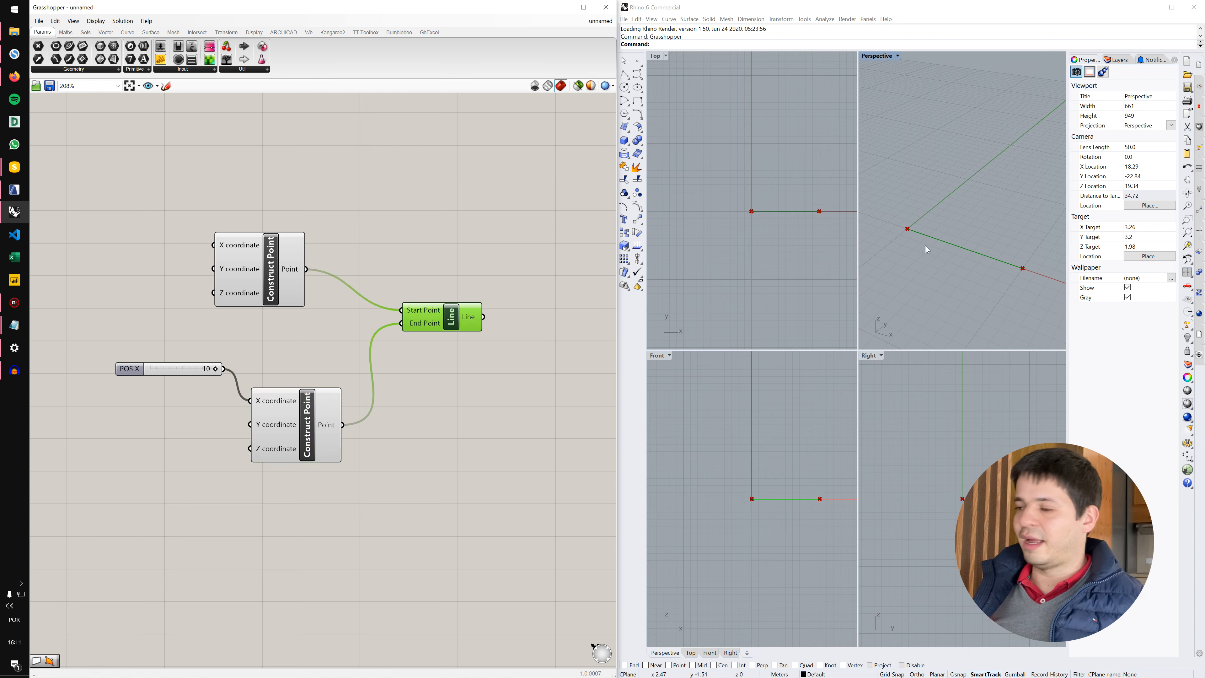
scroll(942, 233, down, 2)
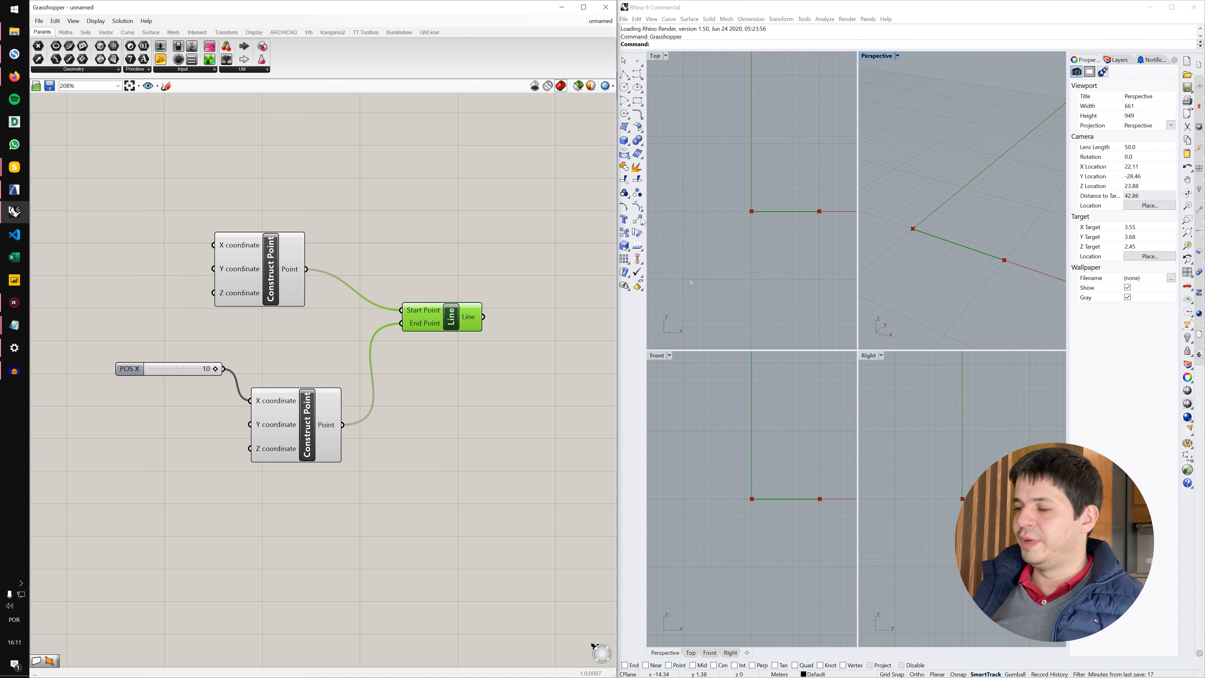
scroll(283, 259, down, 1)
scroll(313, 247, up, 1)
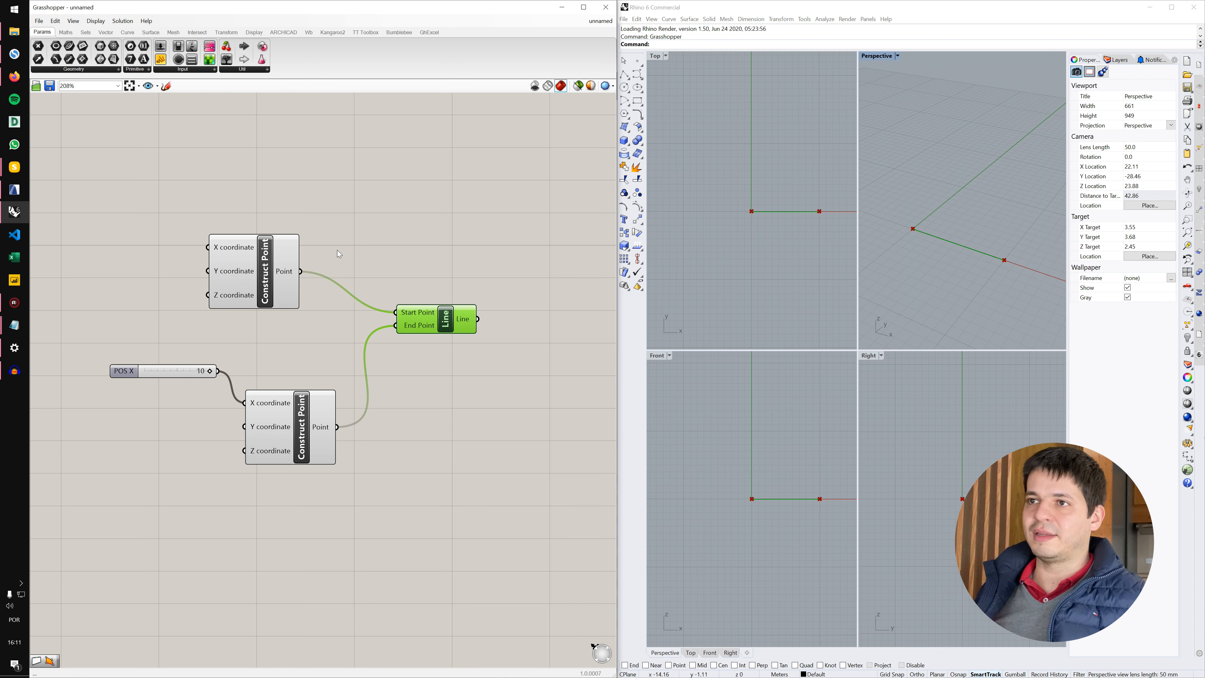
- Place an ARCHICAD Wall design component on the canvas above and beyond the Line component
click(297, 32)
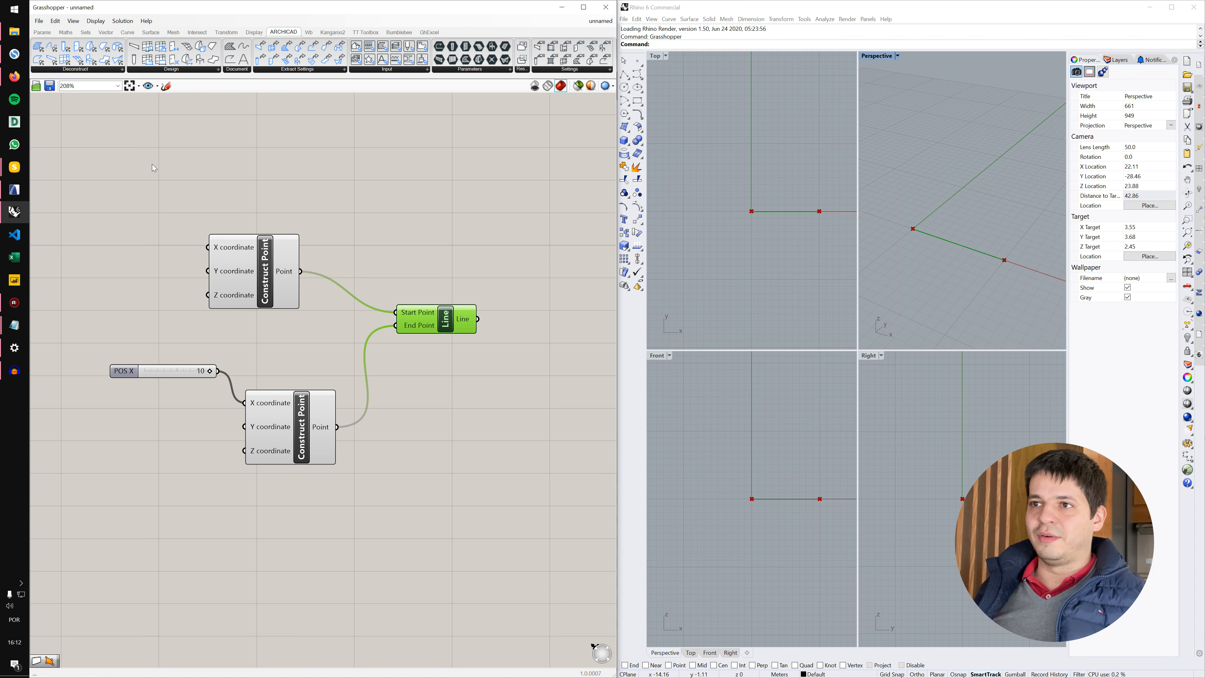
scroll(303, 168, down, 1)
right_drag(438, 167, 382, 200)
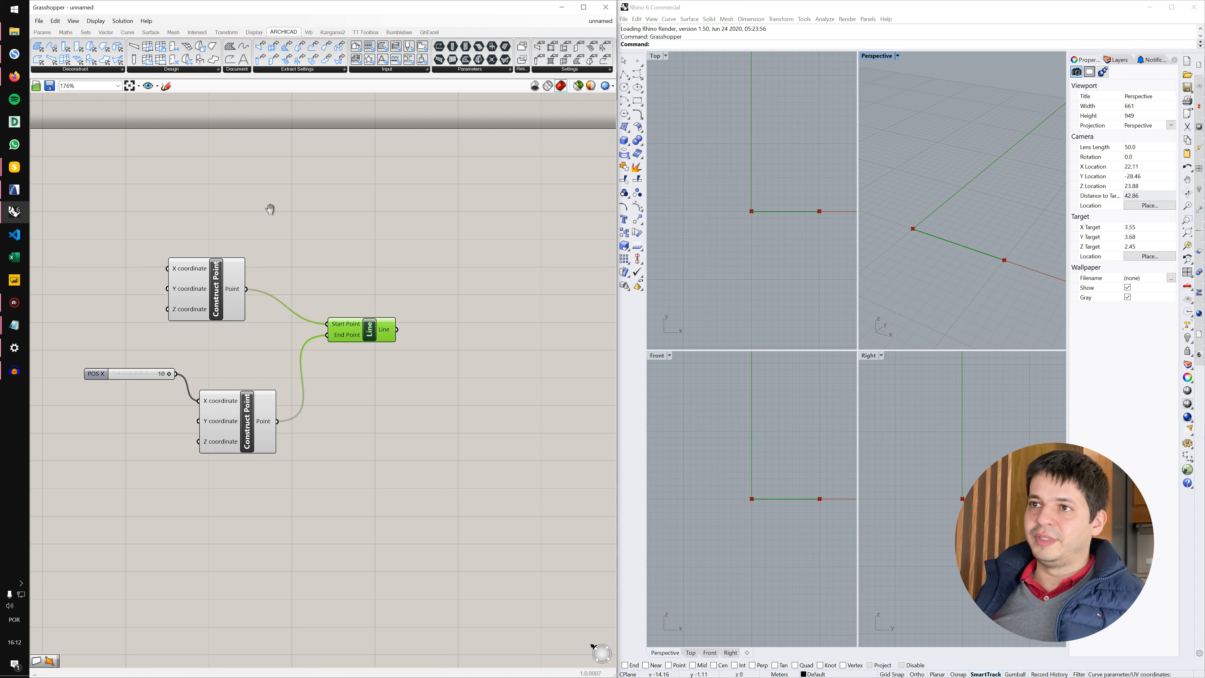
right_drag(269, 209, 278, 200)
click(217, 70)
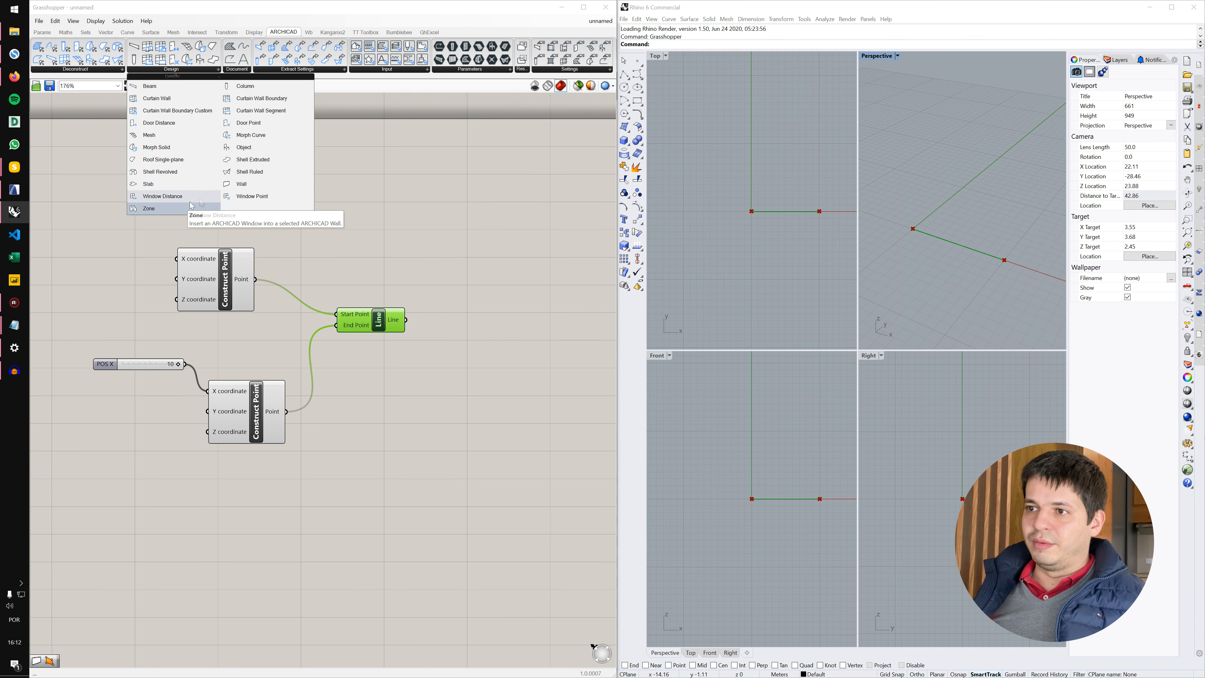
click(232, 184)
click(495, 230)
scroll(500, 273, up, 3)
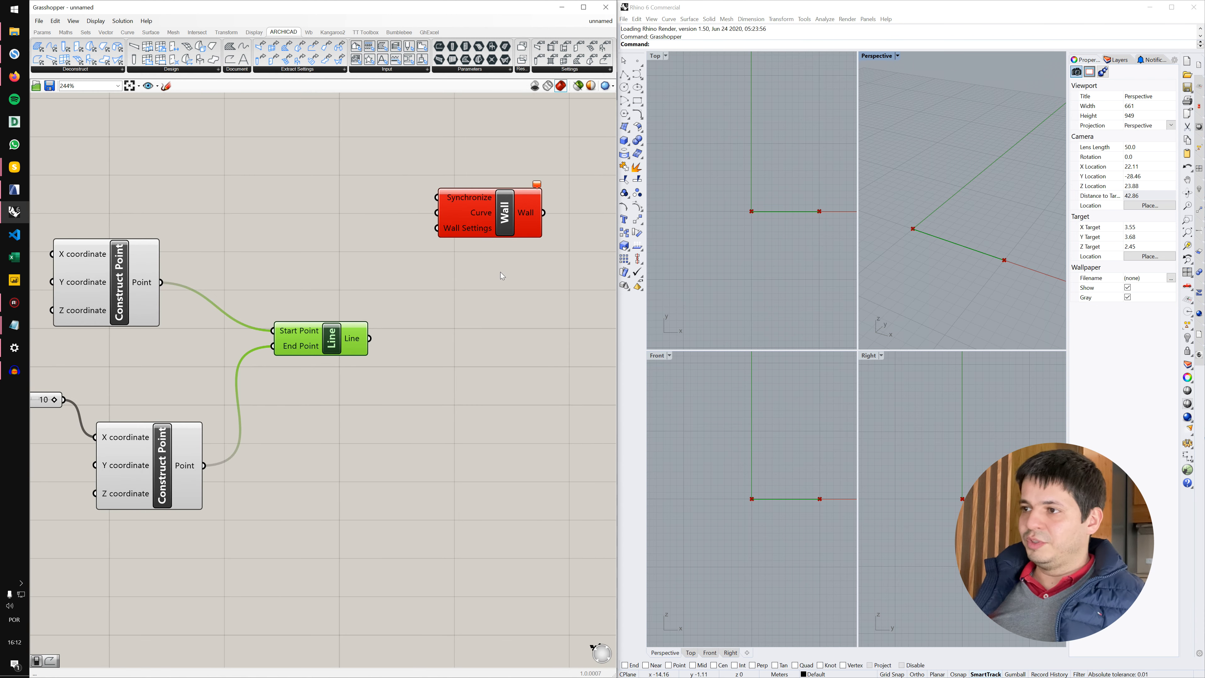
- Wire the Line component's output to the Wall component's Curve input
scroll(496, 271, up, 2)
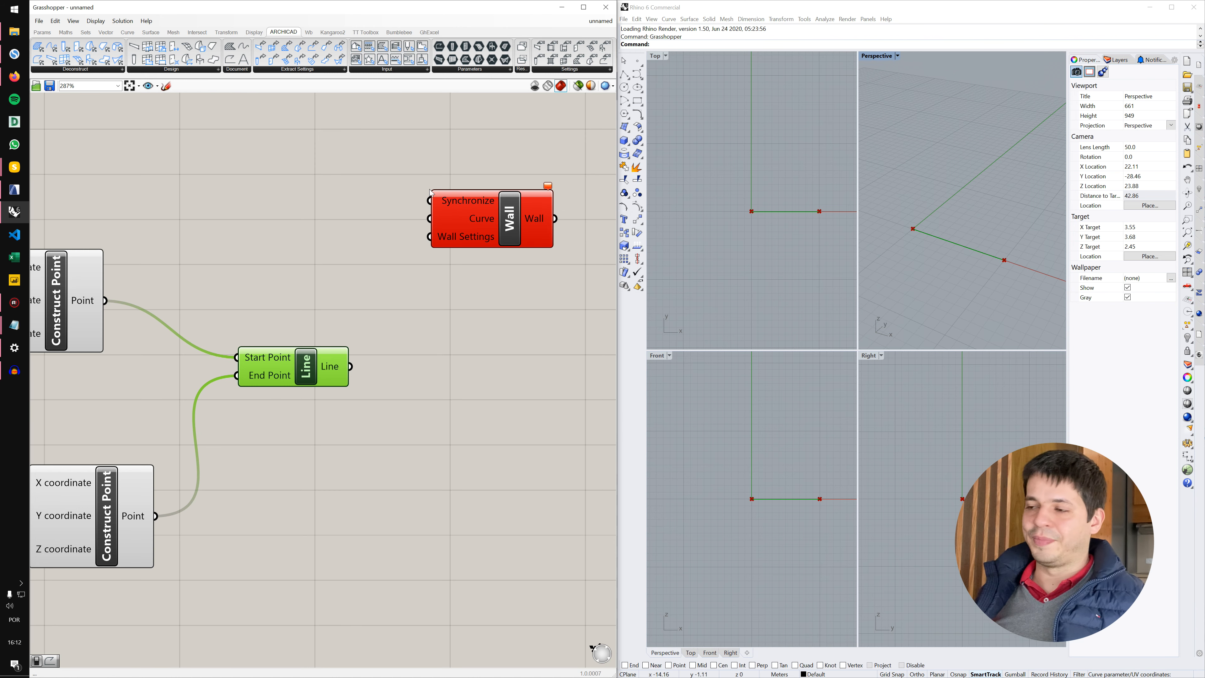
scroll(431, 192, down, 1)
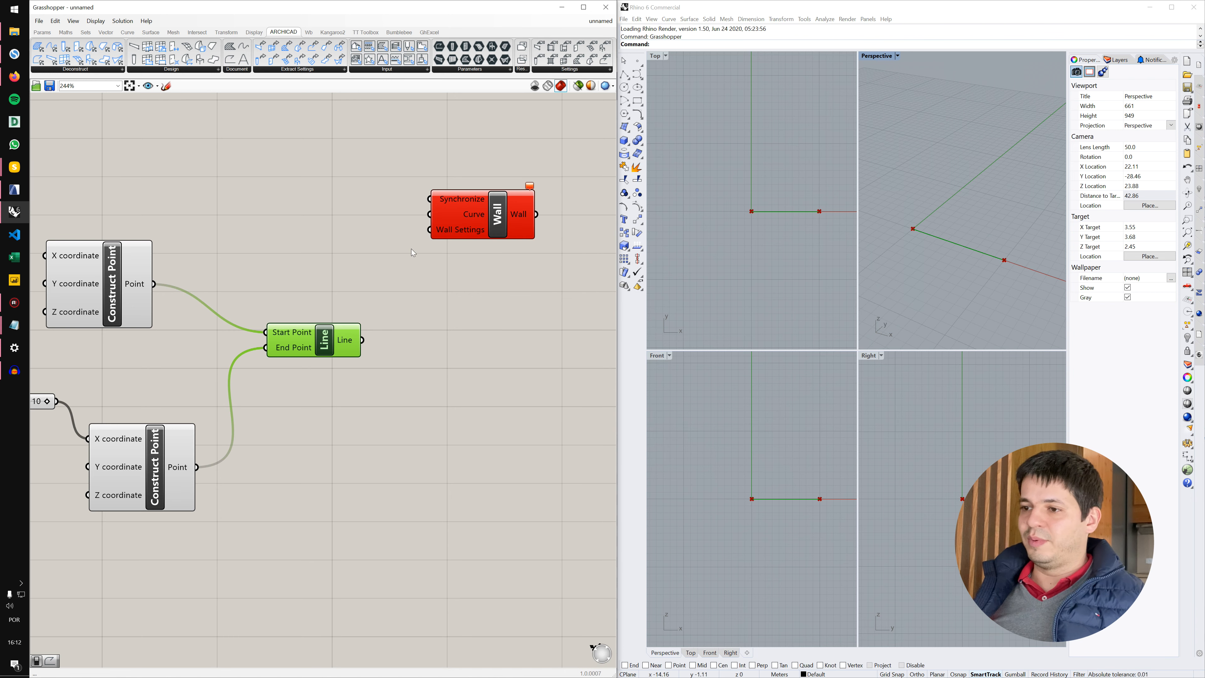
drag(363, 340, 430, 215)
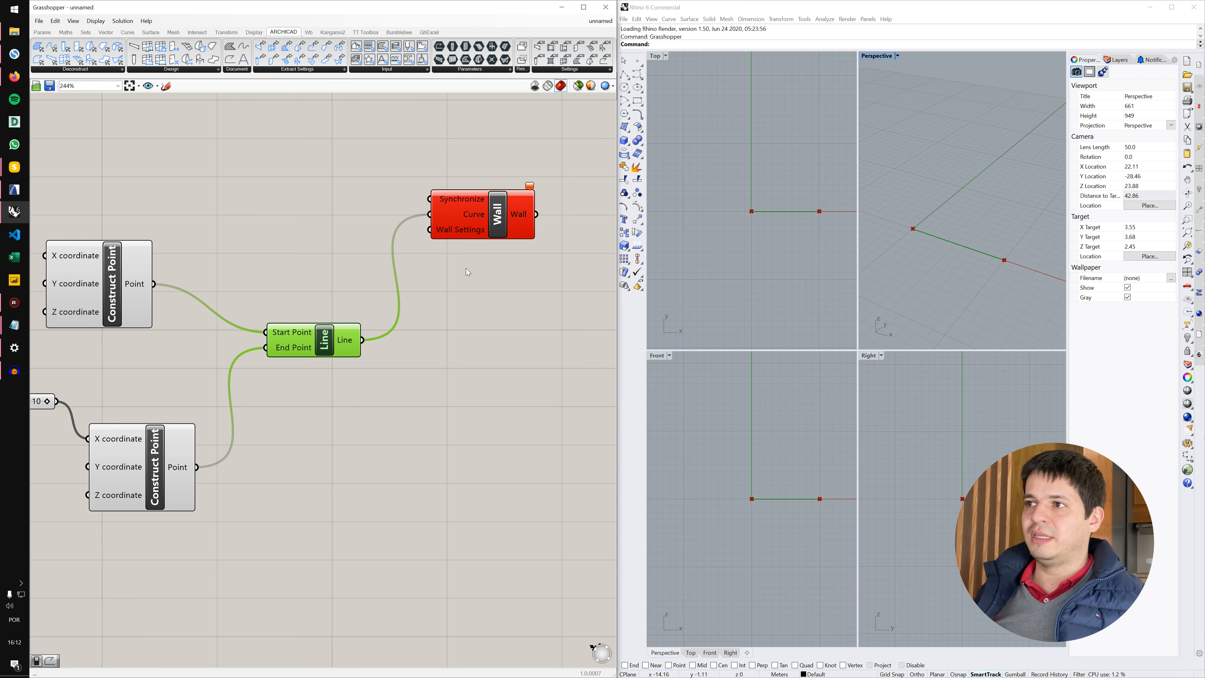
scroll(467, 270, down, 1)
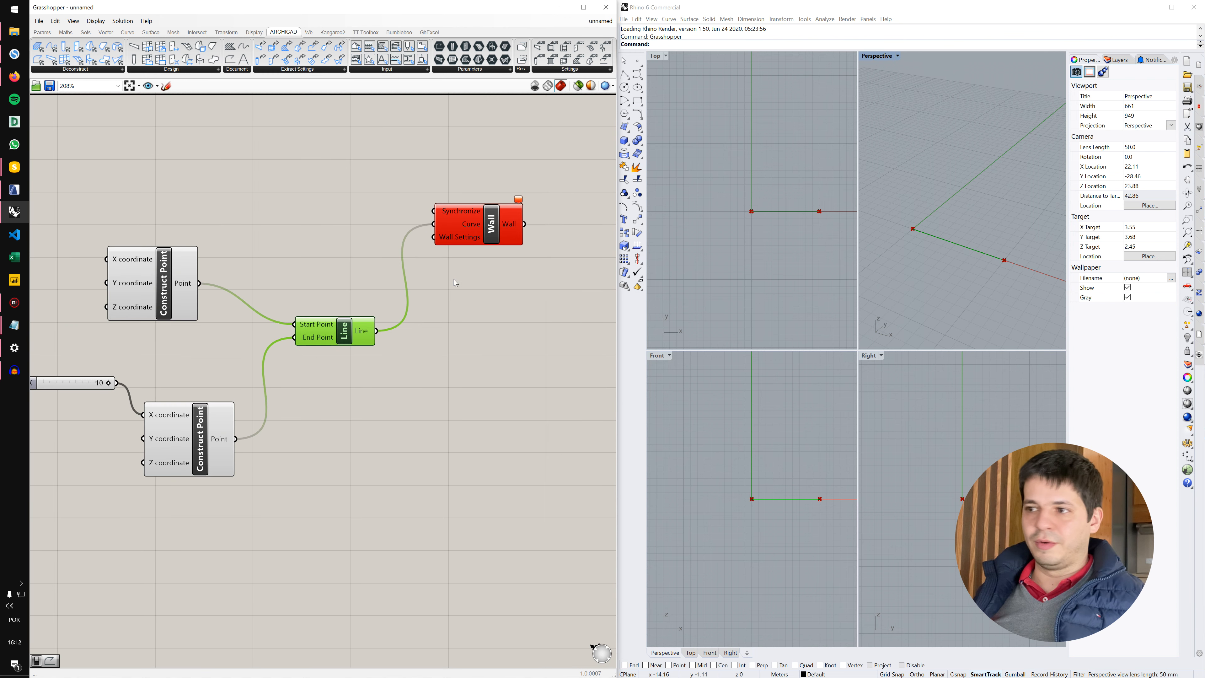
- Add a Wall Settings component and arrange it below the Wall component so the two no longer crowd each other
scroll(454, 283, up, 1)
double_click(472, 337)
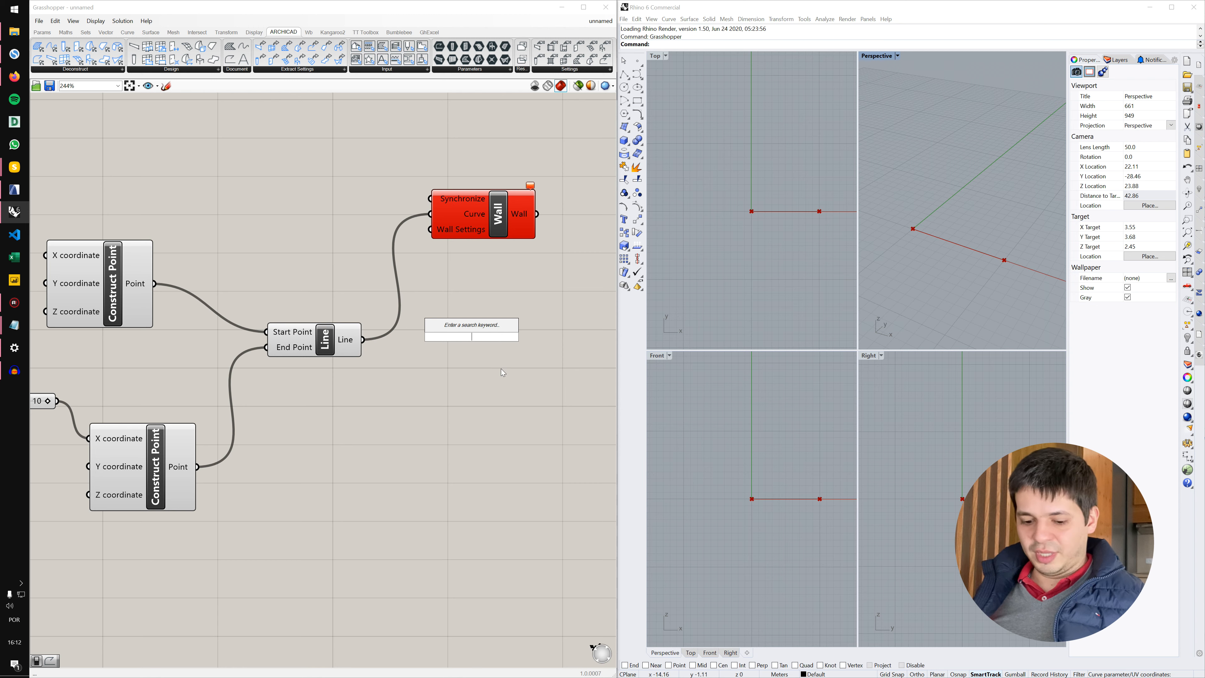
text(WALL S)
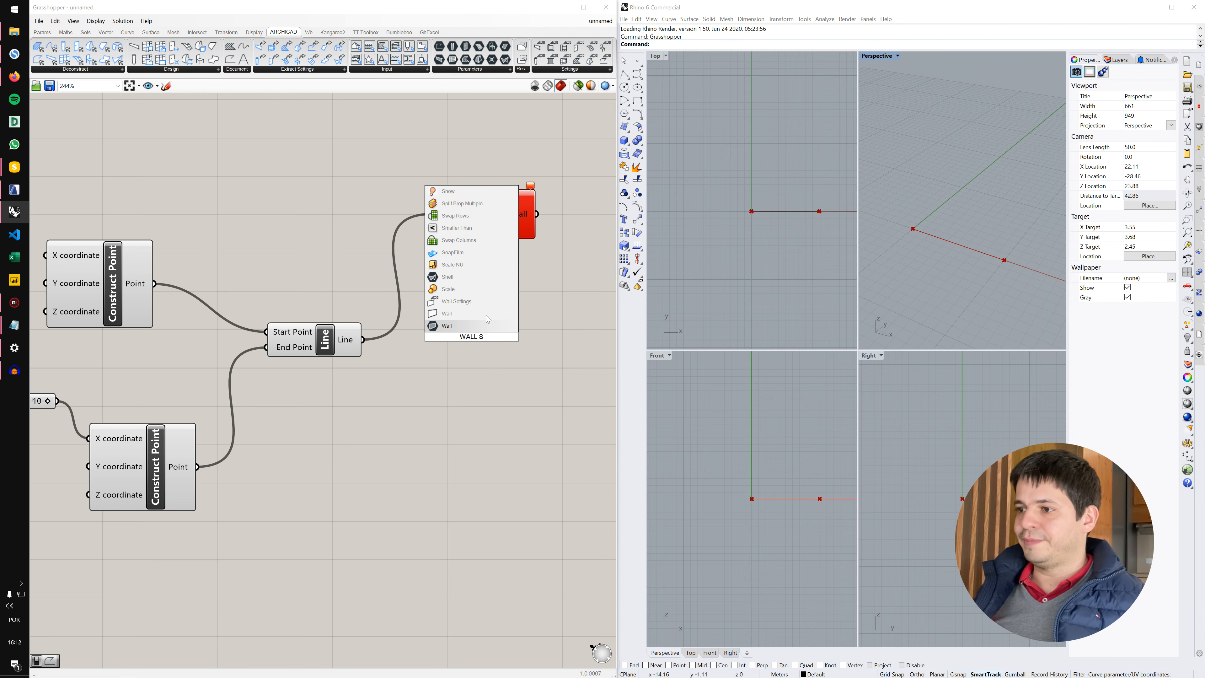
click(470, 302)
scroll(470, 323, down, 2)
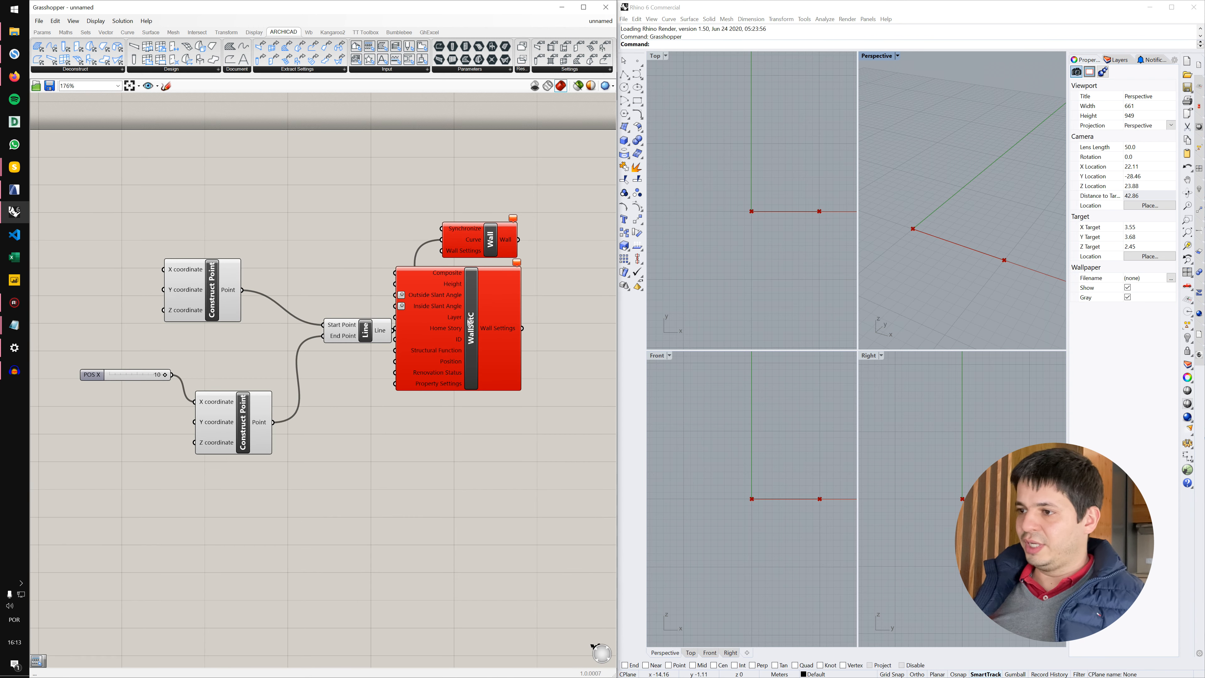
drag(470, 323, 476, 433)
drag(487, 250, 491, 255)
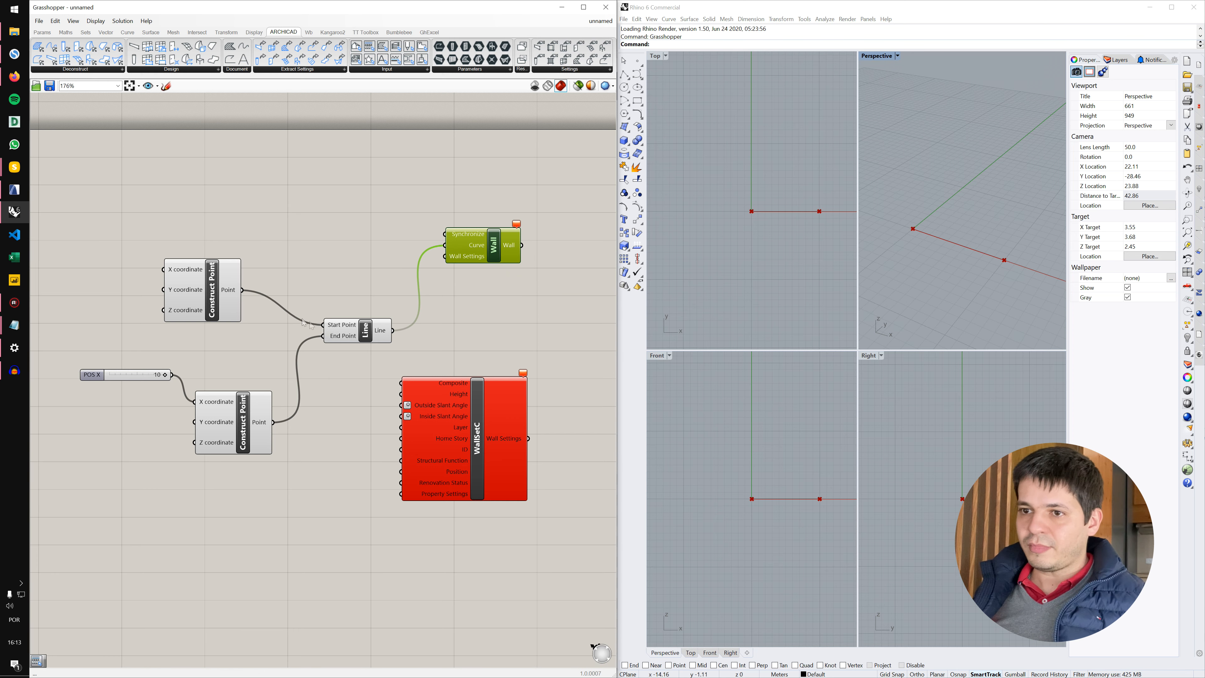
- Switch to ARCHICAD, bring the walls into view, open the Grasshopper Connection palette and start the connection
click(14, 190)
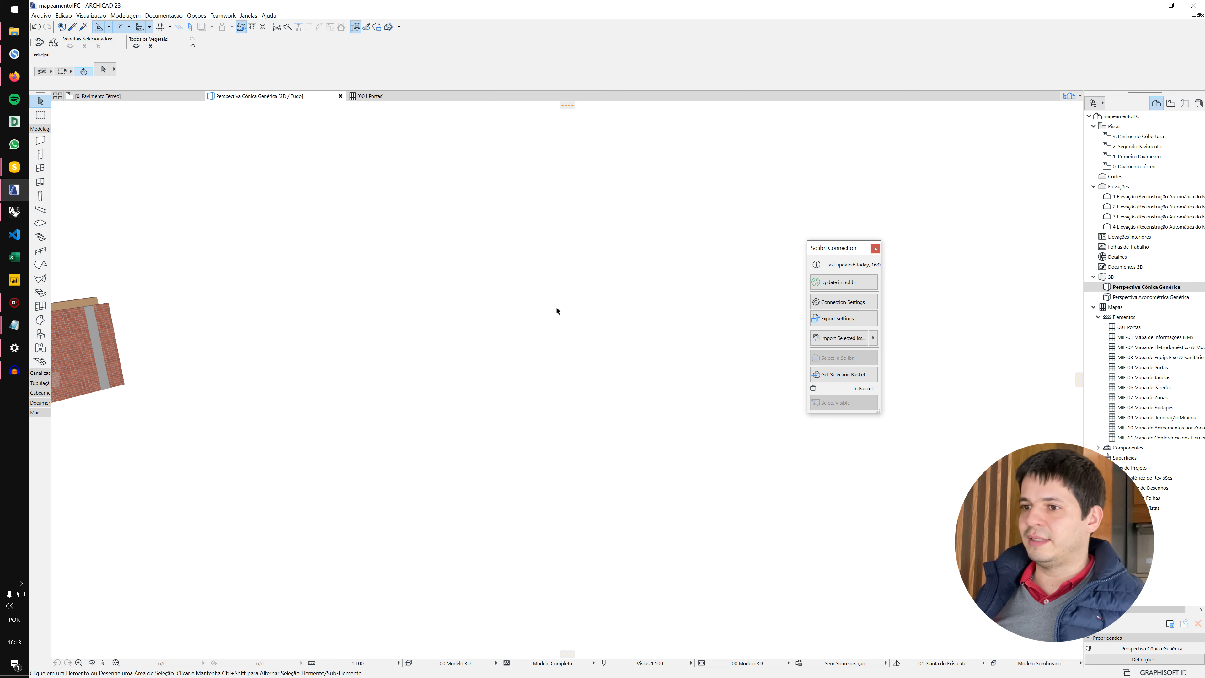
drag(451, 338, 531, 368)
click(41, 15)
mouse_move(93, 126)
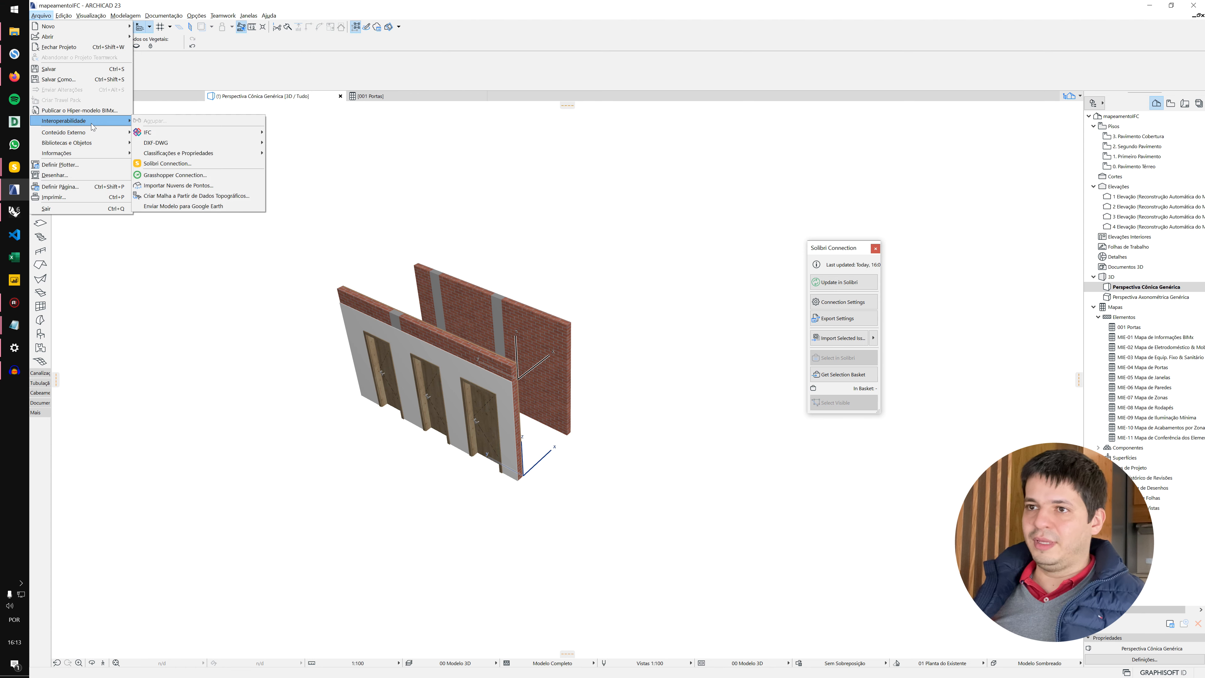
click(185, 176)
click(617, 469)
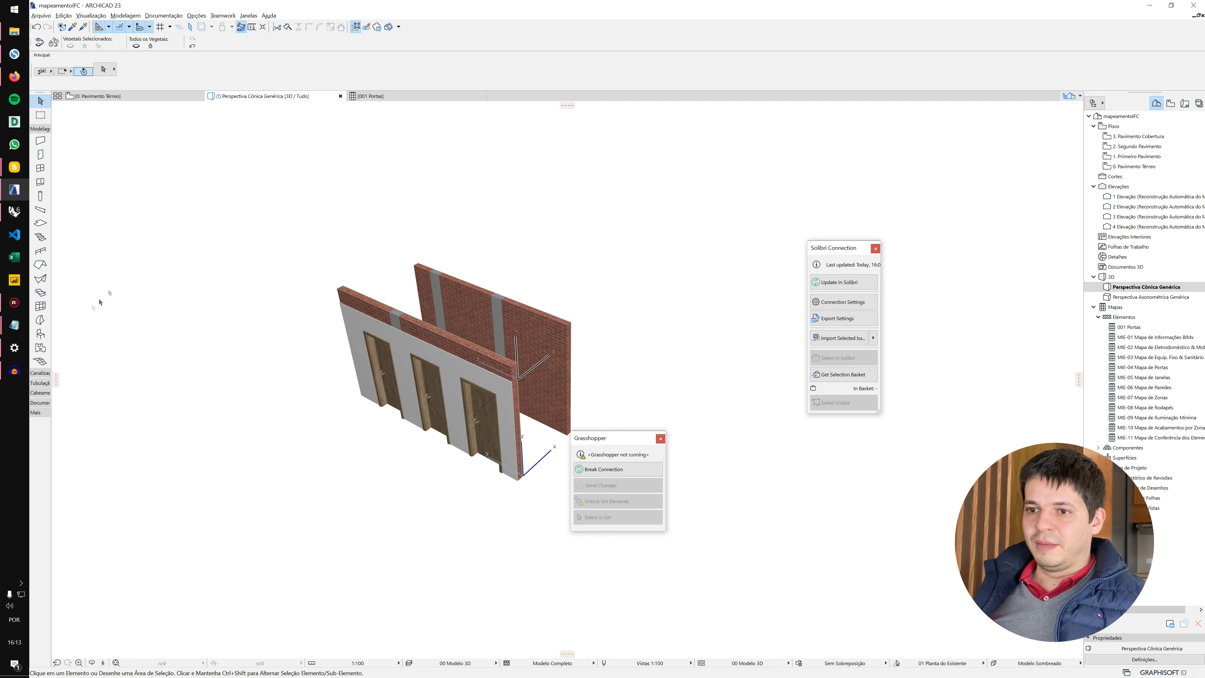
- Switch to Grasshopper and connect the unnamed document to ARCHICAD
click(13, 216)
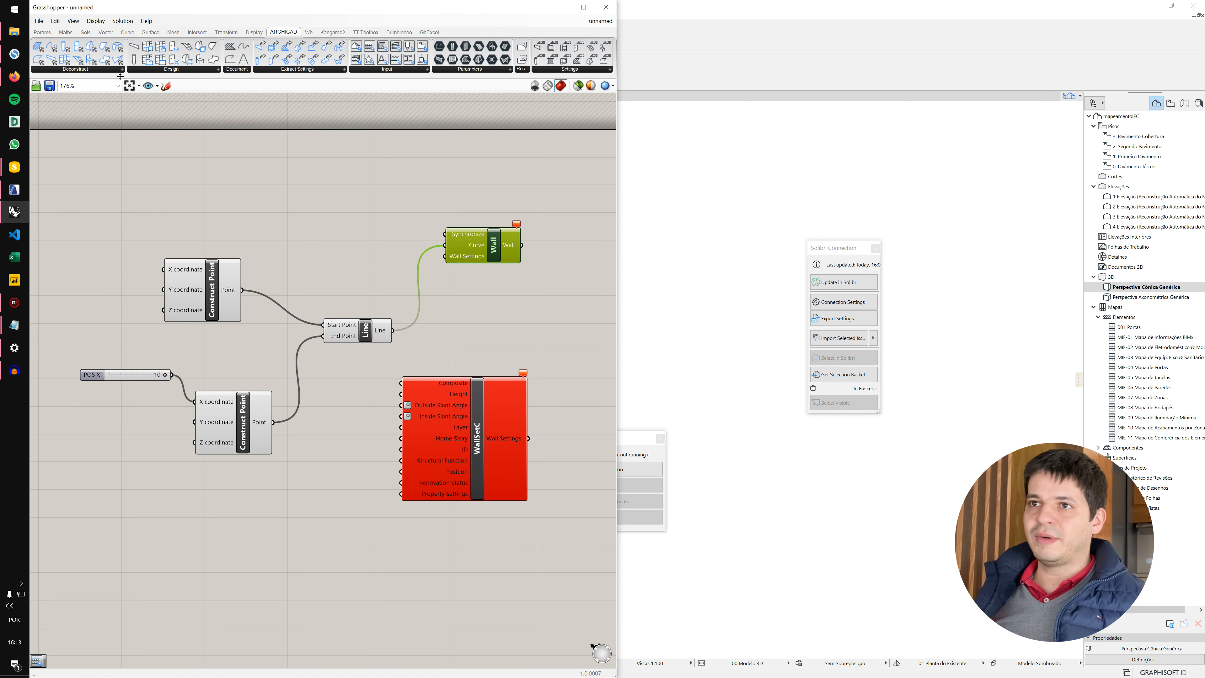
click(40, 21)
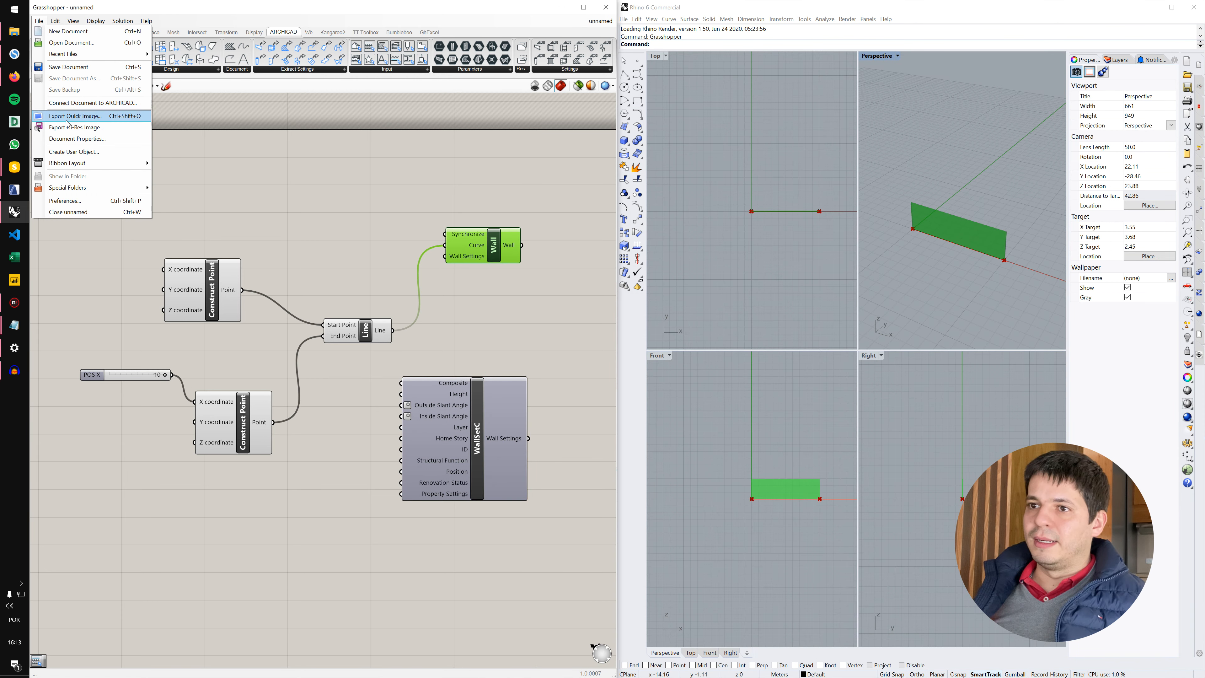
click(73, 107)
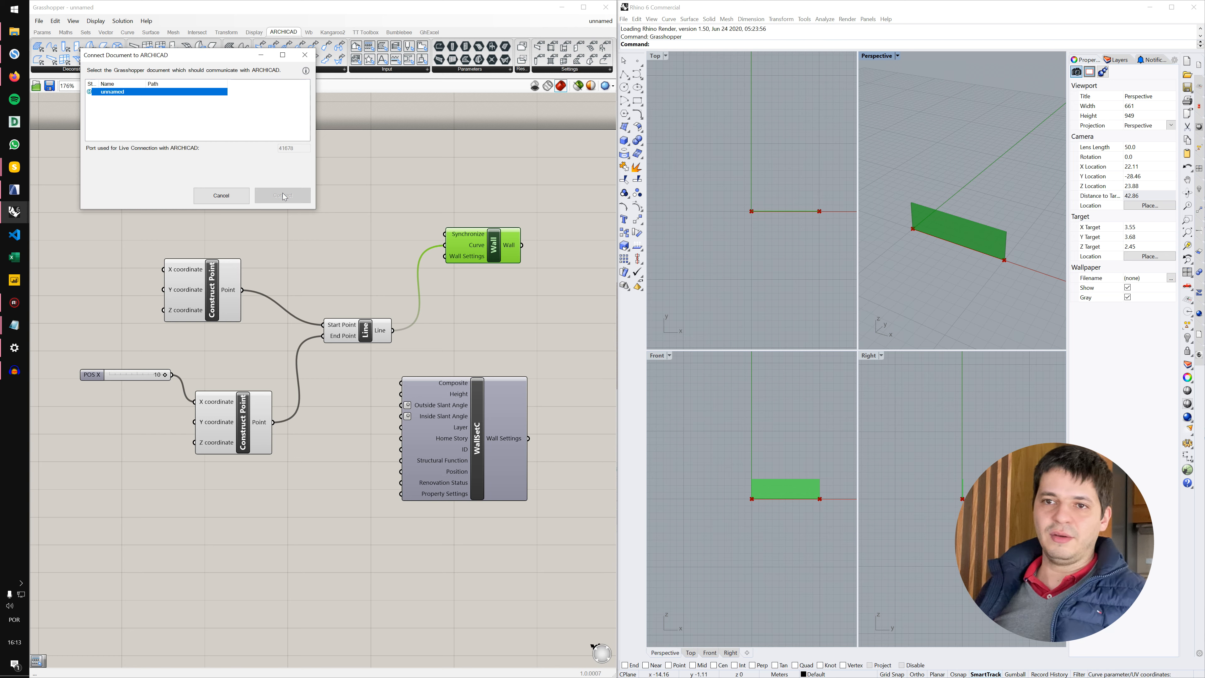
click(304, 55)
- Examine the wall generated from the line in Rhino's Perspective view, then switch to ARCHICAD and inspect it in 3D
scroll(520, 254, up, 3)
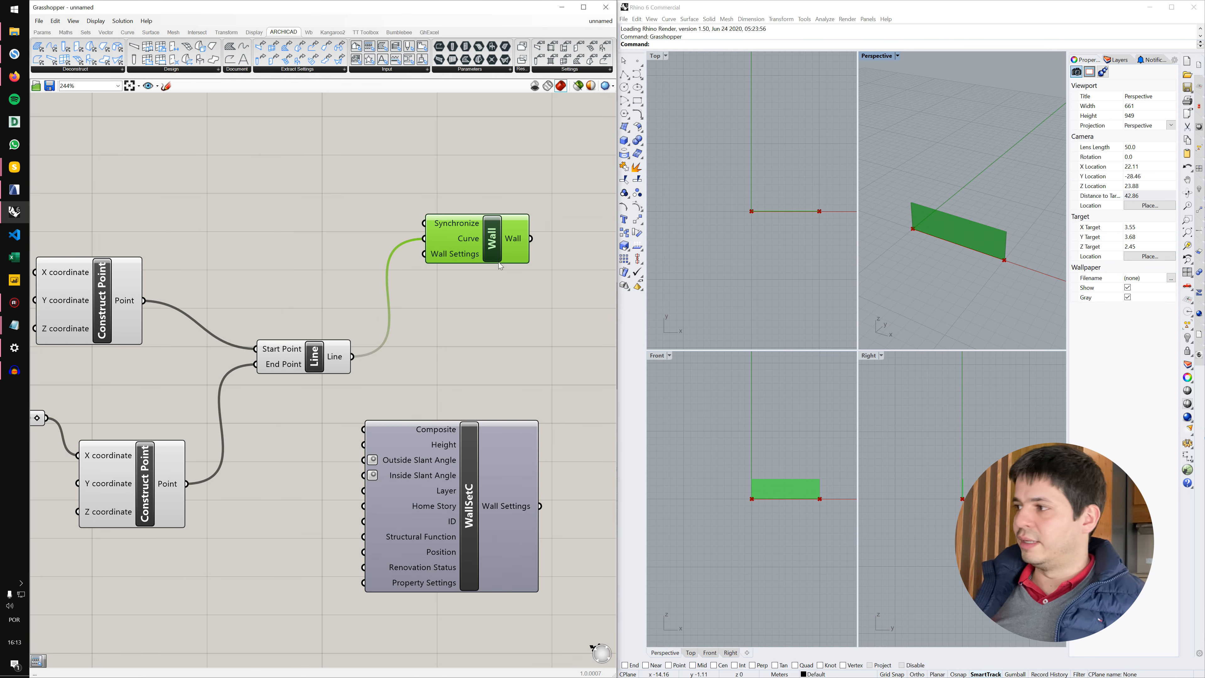
scroll(1029, 259, up, 4)
mouse_move(980, 246)
right_down()
mouse_move(923, 243)
mouse_move(1006, 241)
mouse_move(977, 247)
right_up()
scroll(935, 209, down, 4)
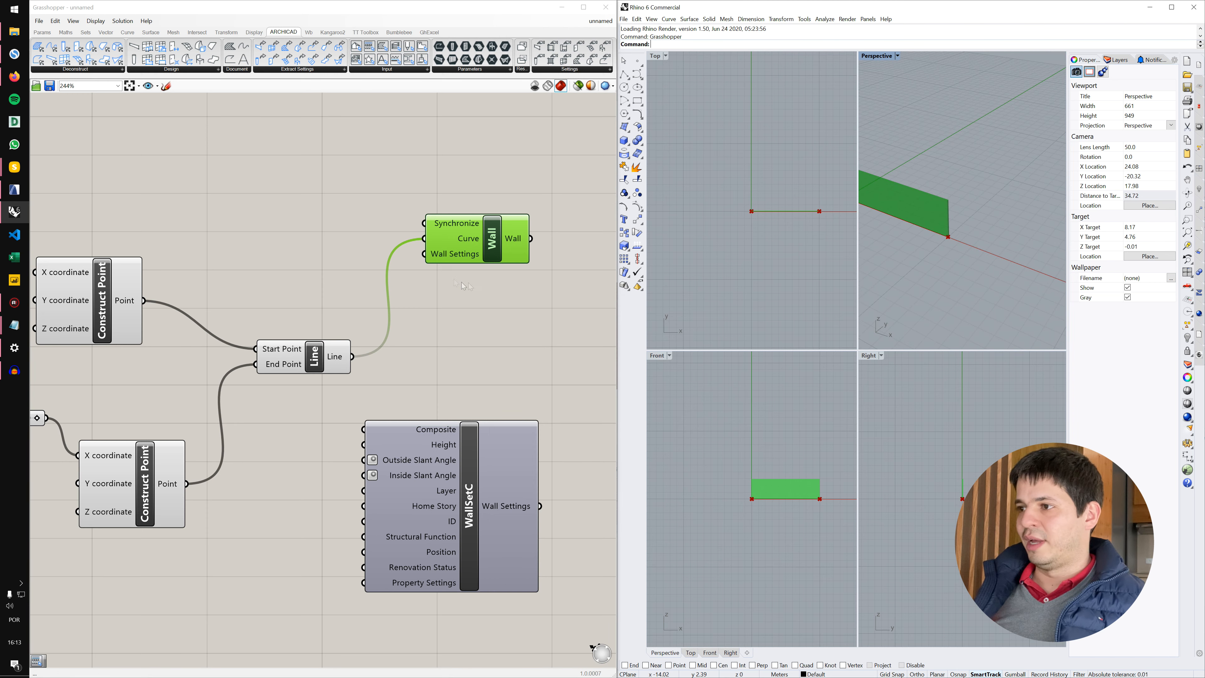
scroll(496, 280, down, 1)
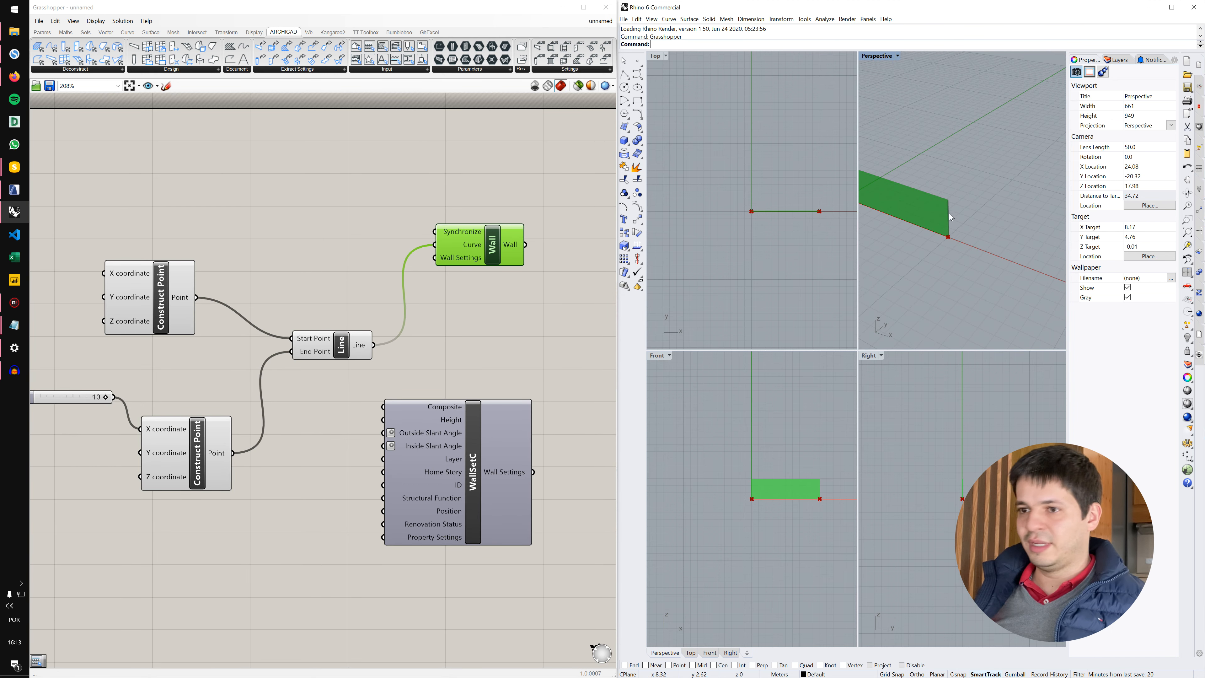
click(14, 190)
drag(597, 322, 606, 235)
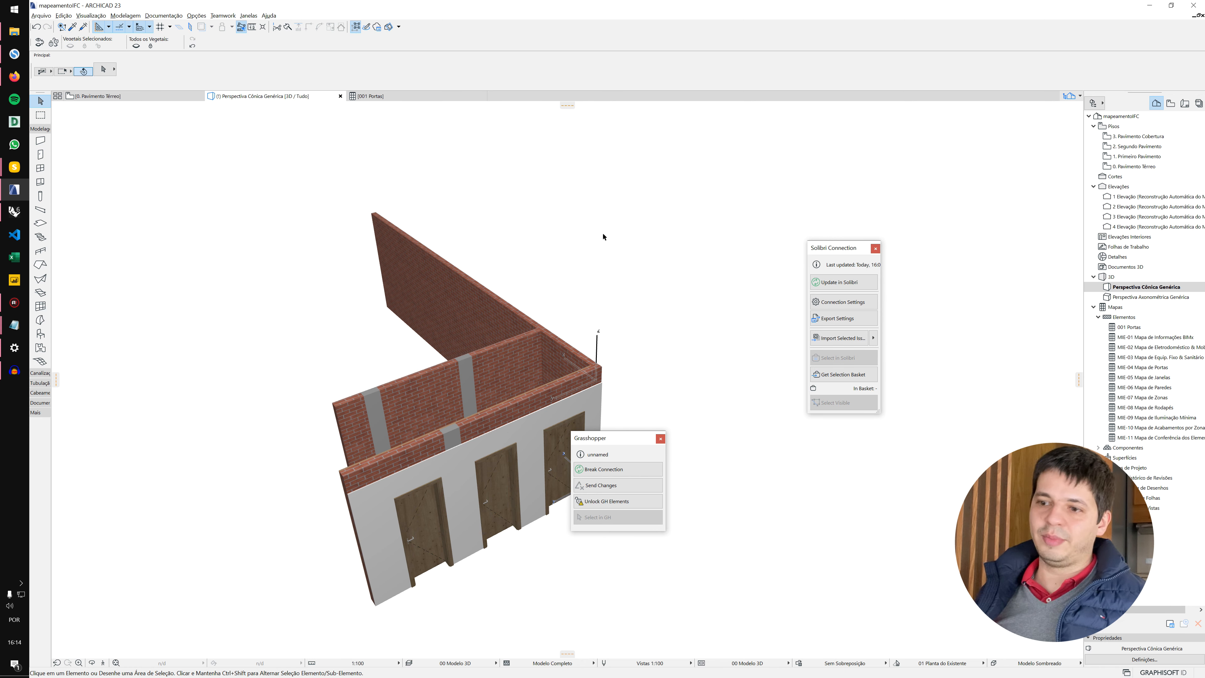
- Select the wall with the doors and review the available composites in ARCHICAD's Composites settings, then close them and deselect
click(394, 468)
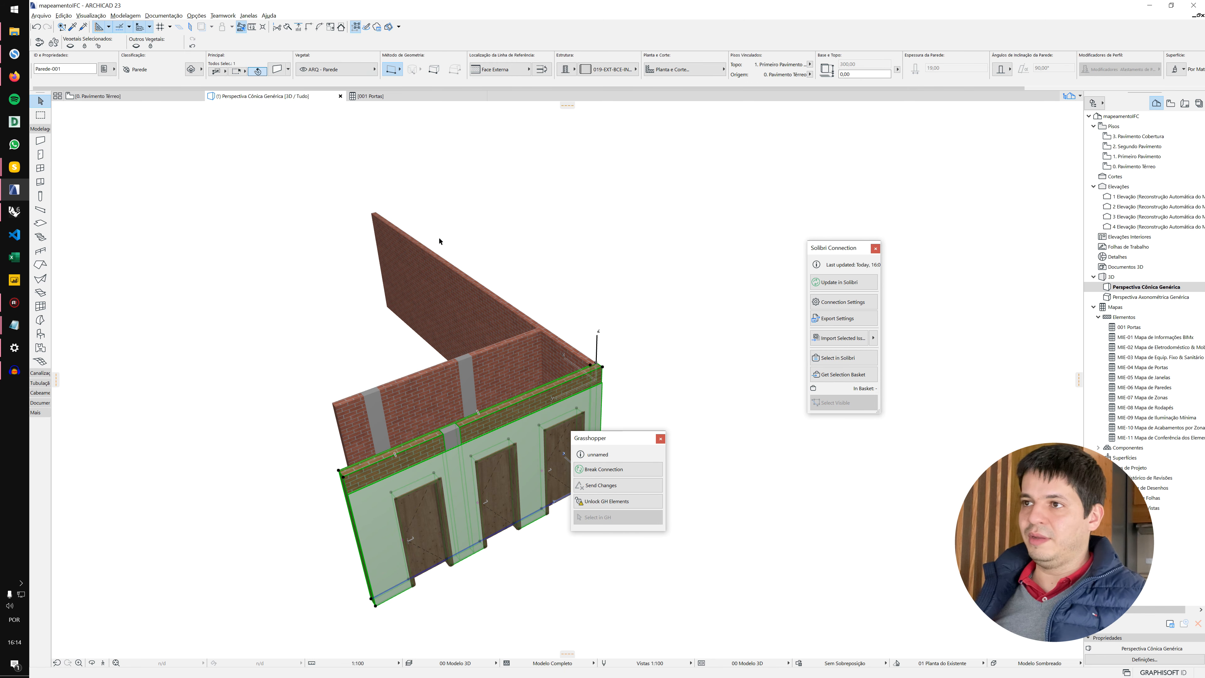
click(163, 16)
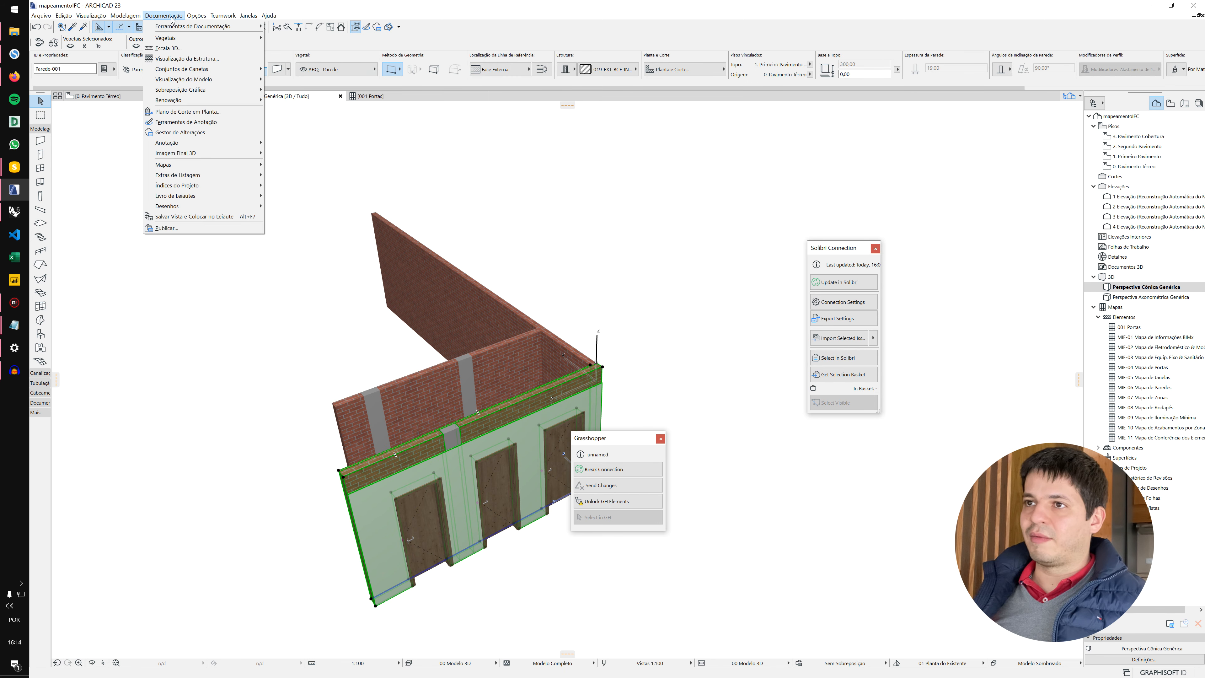
mouse_move(197, 15)
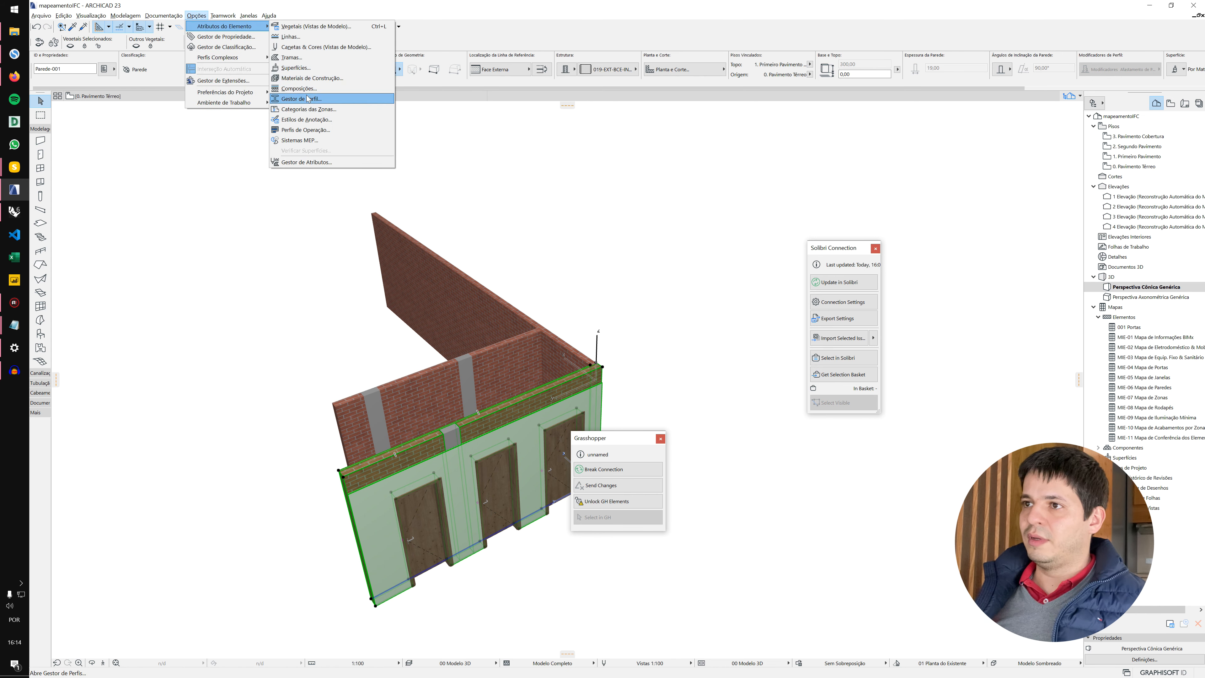
click(309, 94)
click(542, 178)
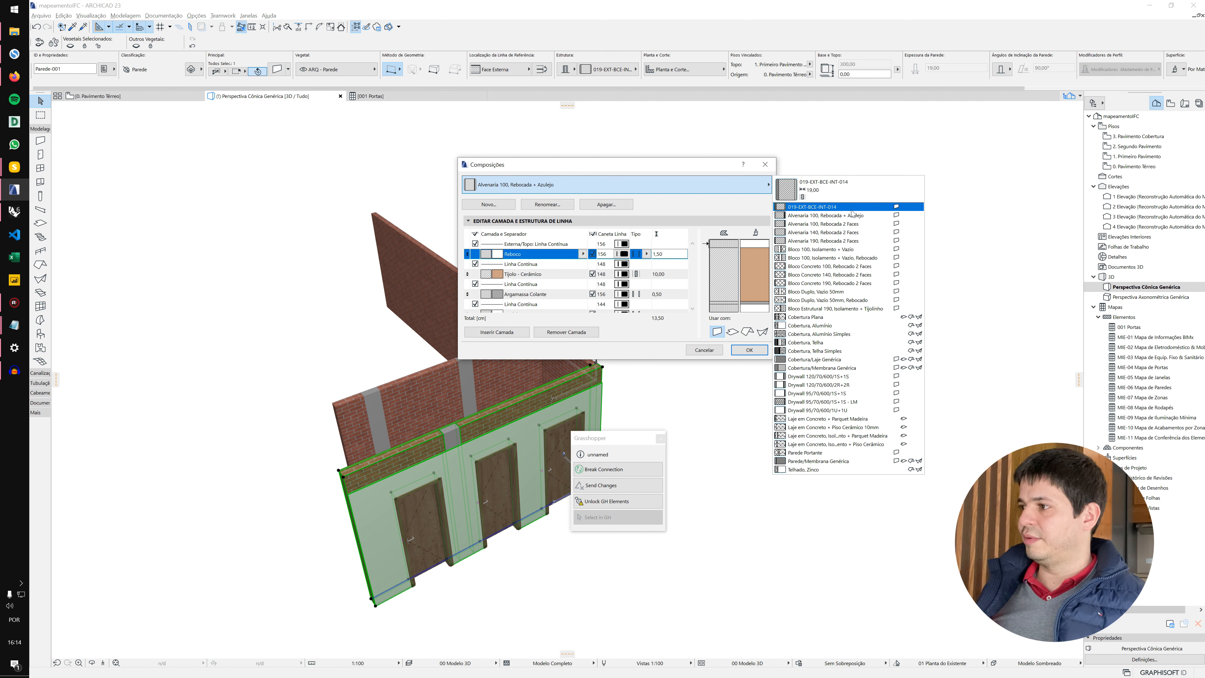
click(701, 165)
click(765, 164)
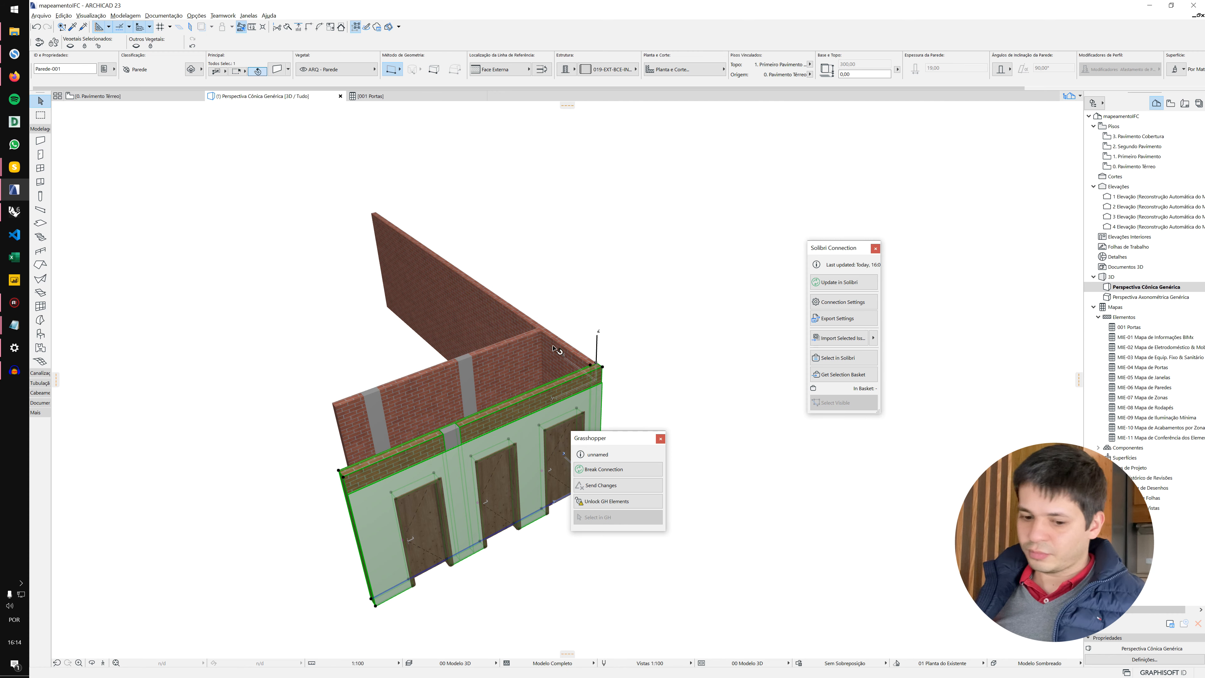
key(Escape)
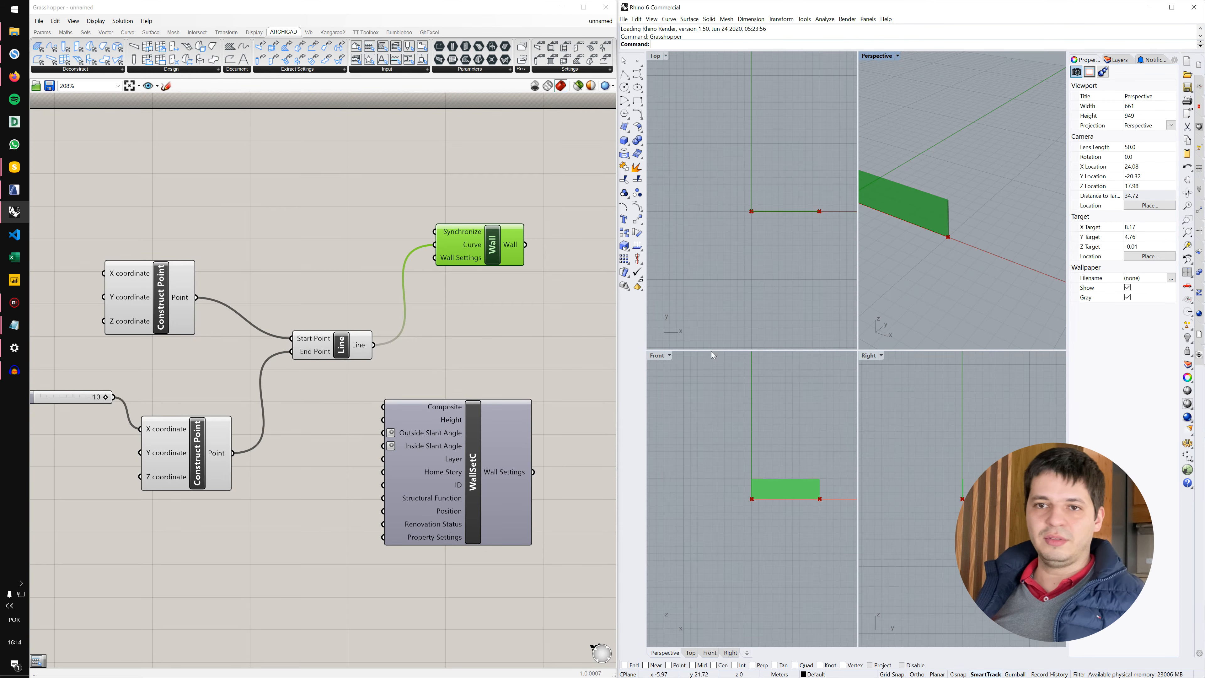
- Back in Grasshopper, add an ARCHICAD Composite parameter and wire it to the Composite input of the Wall Settings component
double_click(292, 515)
text(COMPO)
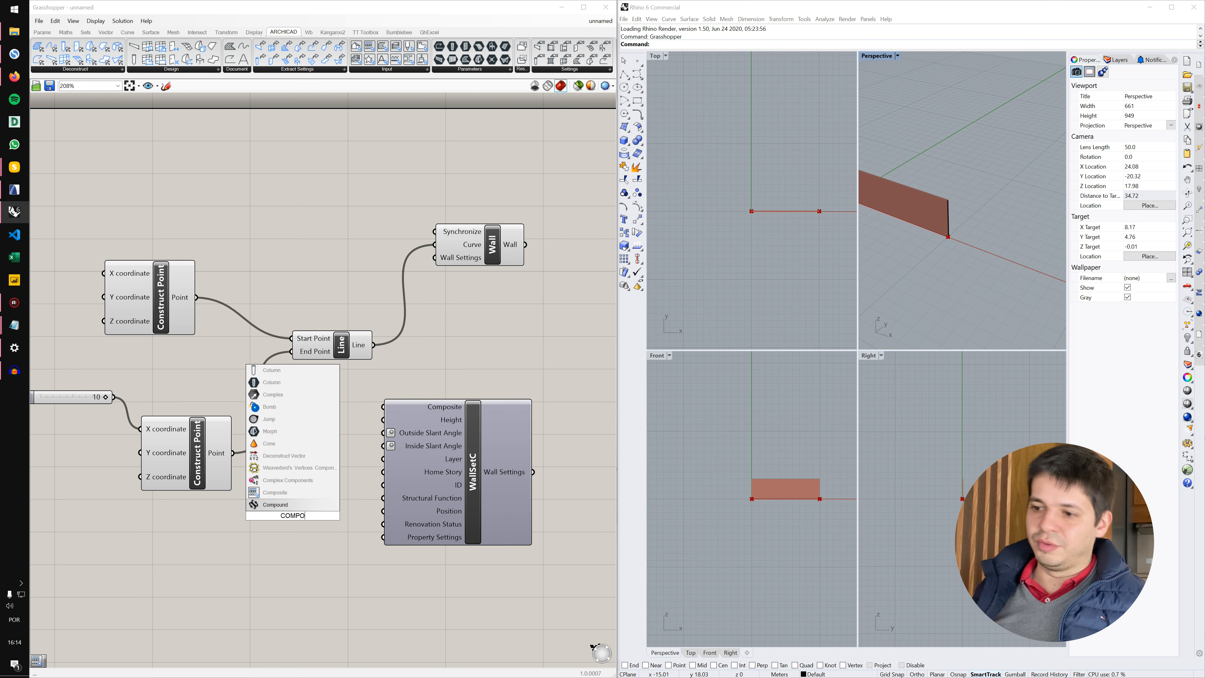
click(310, 495)
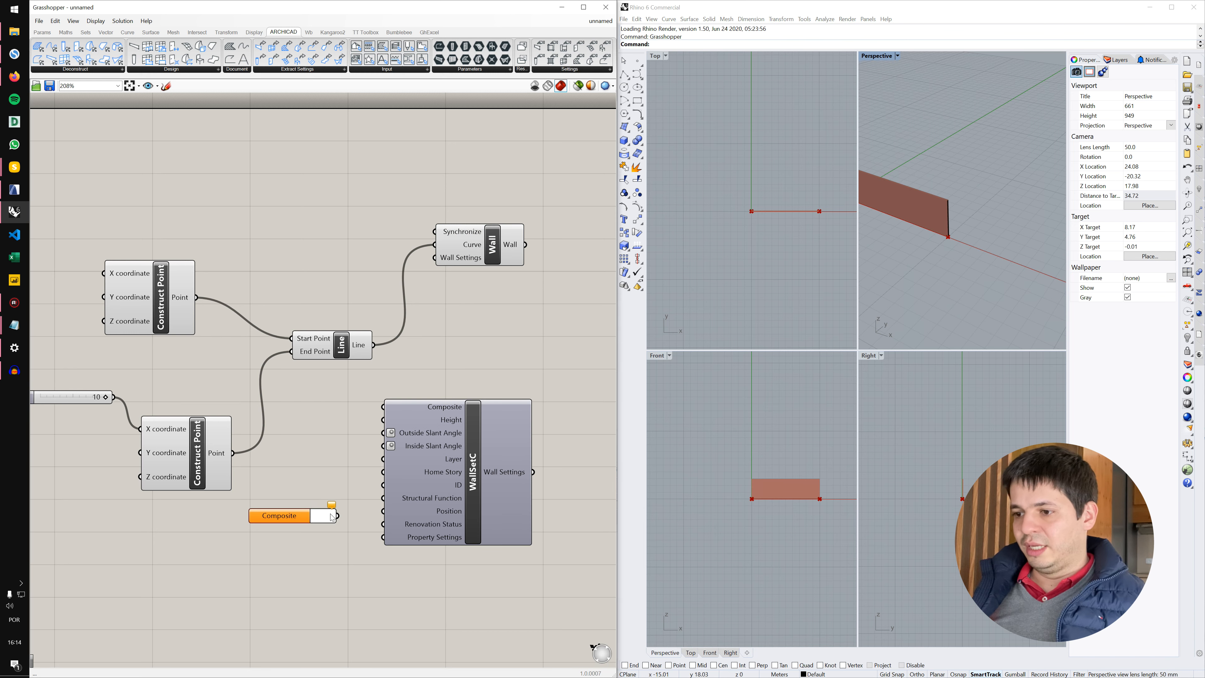
drag(336, 516, 383, 406)
- Choose composite 019-EXT-BCE-INT-014 for the Composite parameter and move the parameter clear of the Wall Settings component
double_click(318, 525)
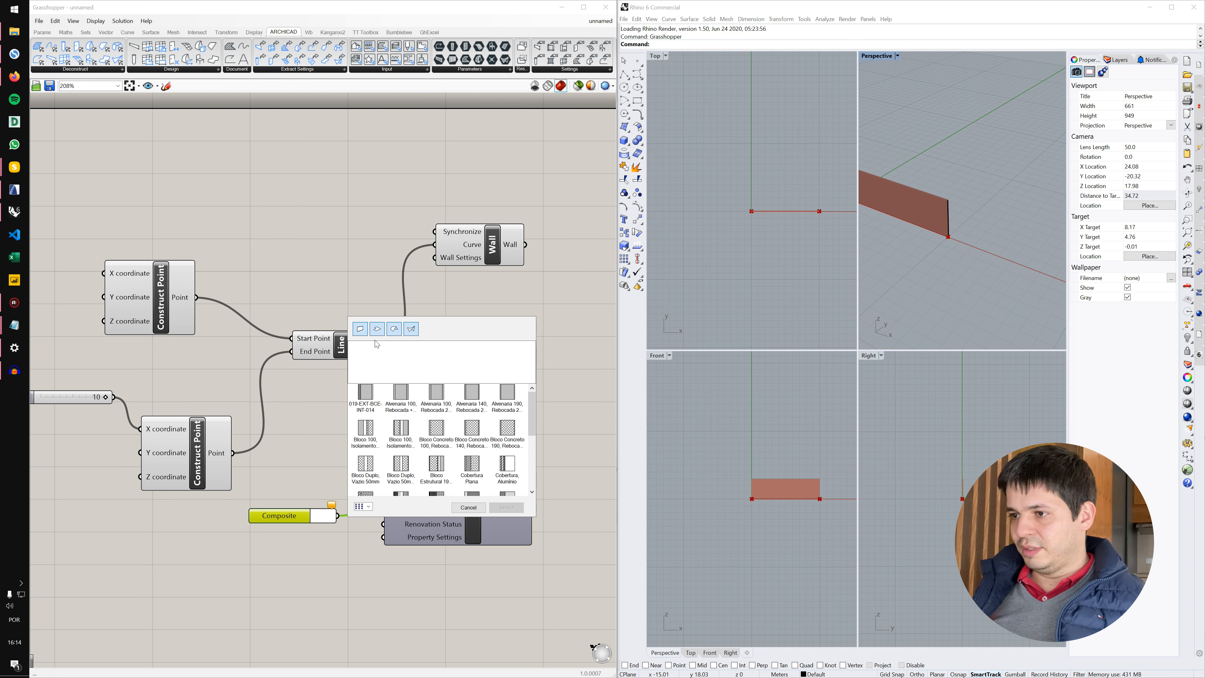
click(363, 400)
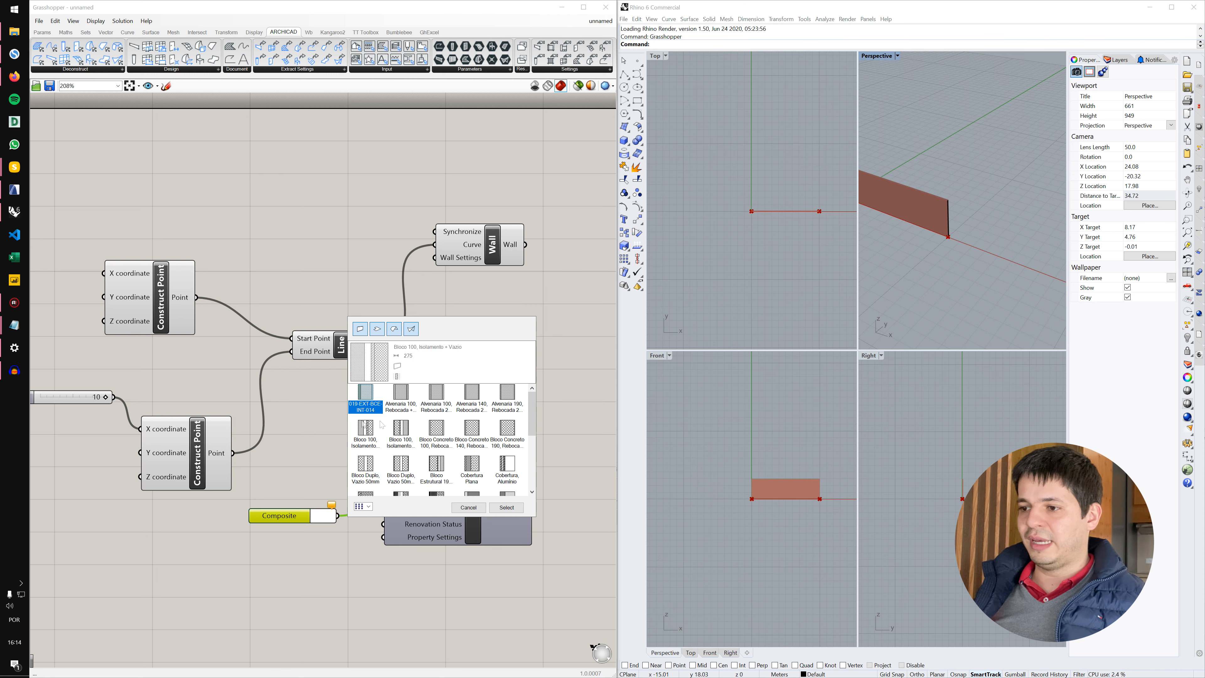
click(512, 509)
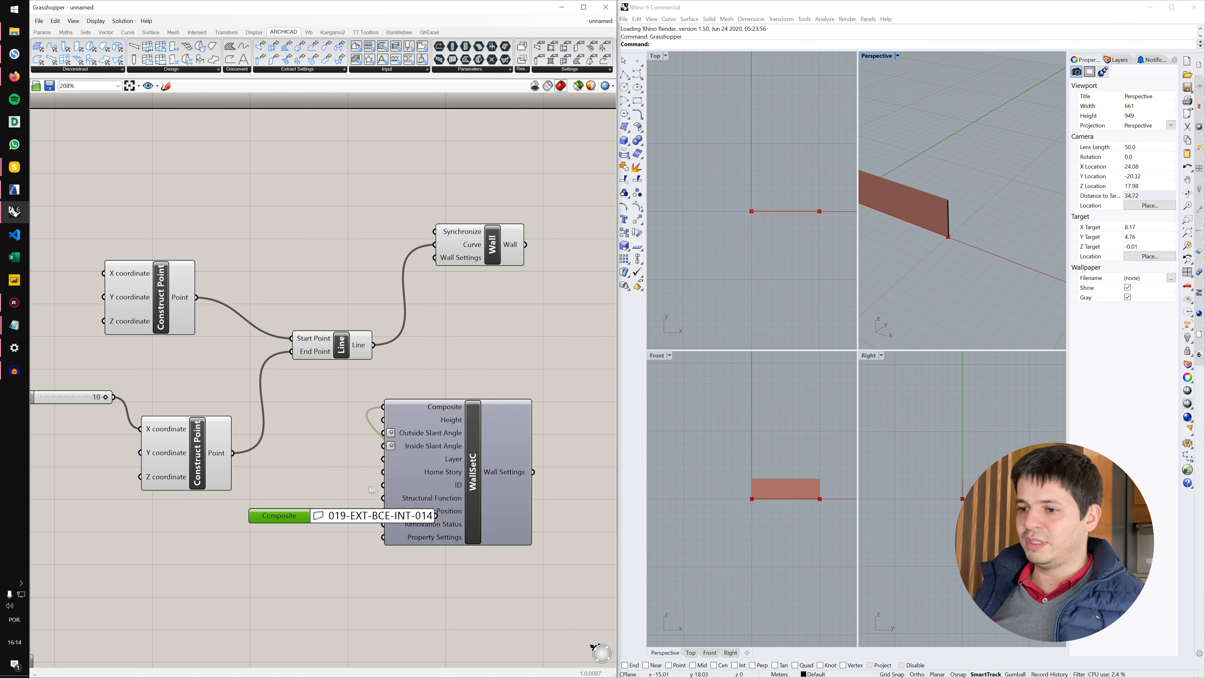
drag(277, 517, 150, 542)
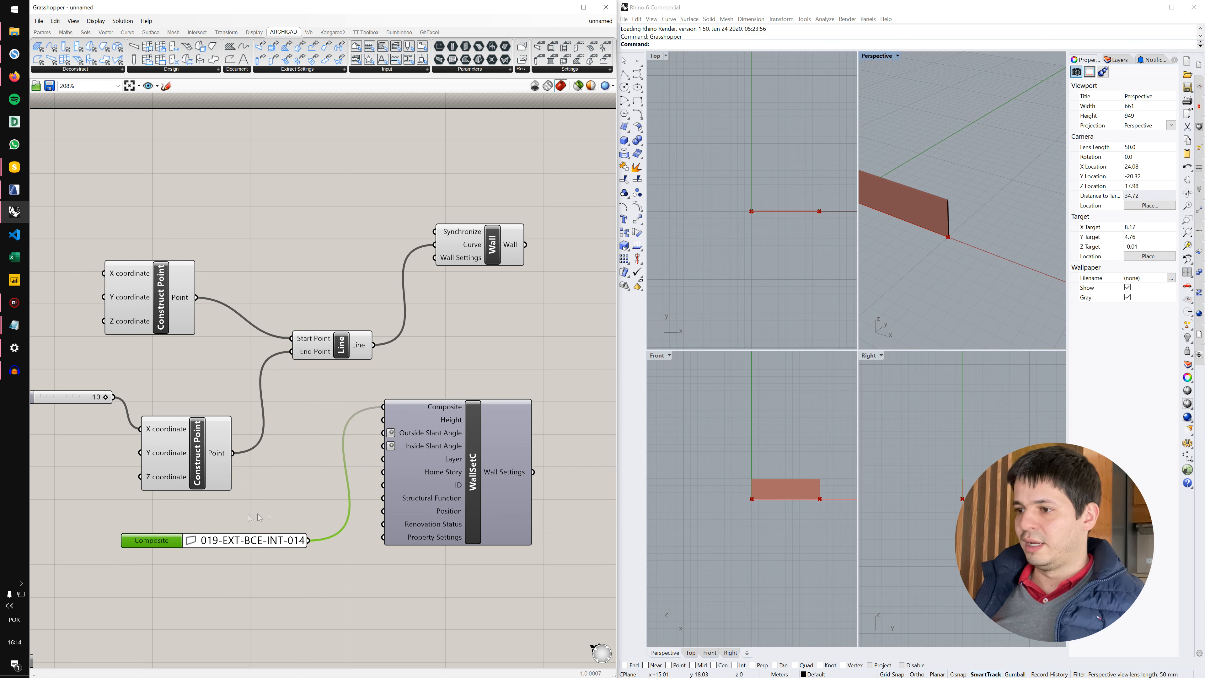
- Wire the Wall Settings output into the Wall component's Wall Settings input and check the wall in ARCHICAD's 3D view
drag(534, 473, 434, 260)
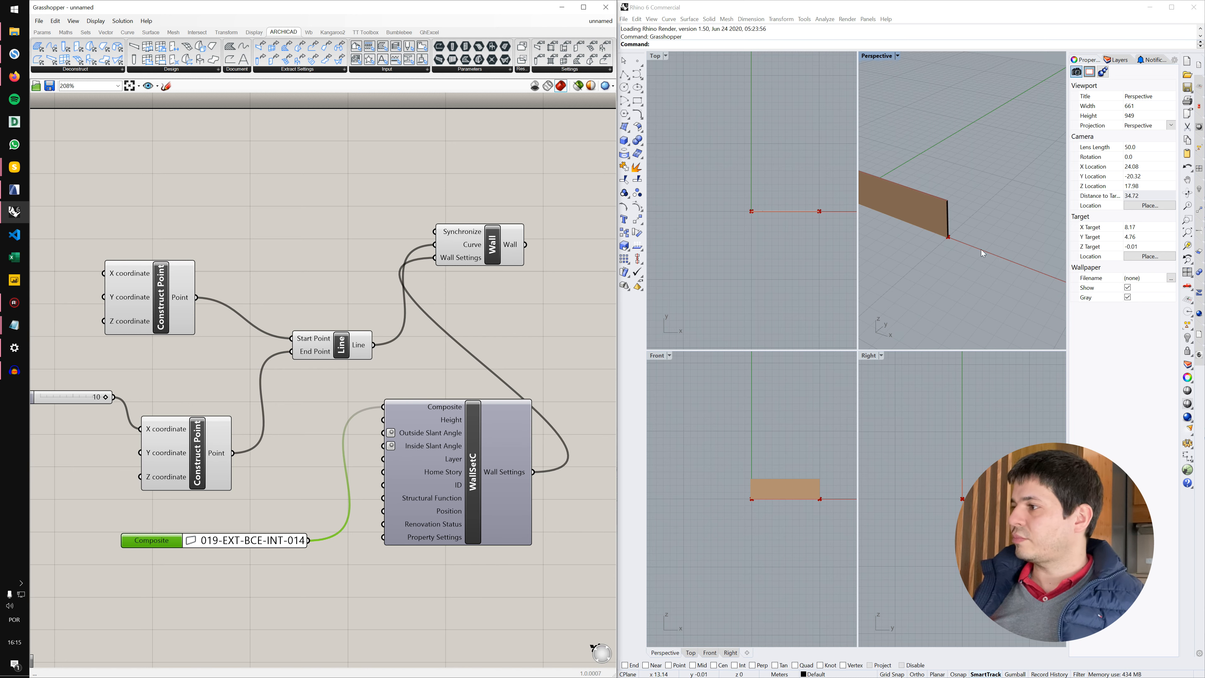
scroll(923, 226, up, 3)
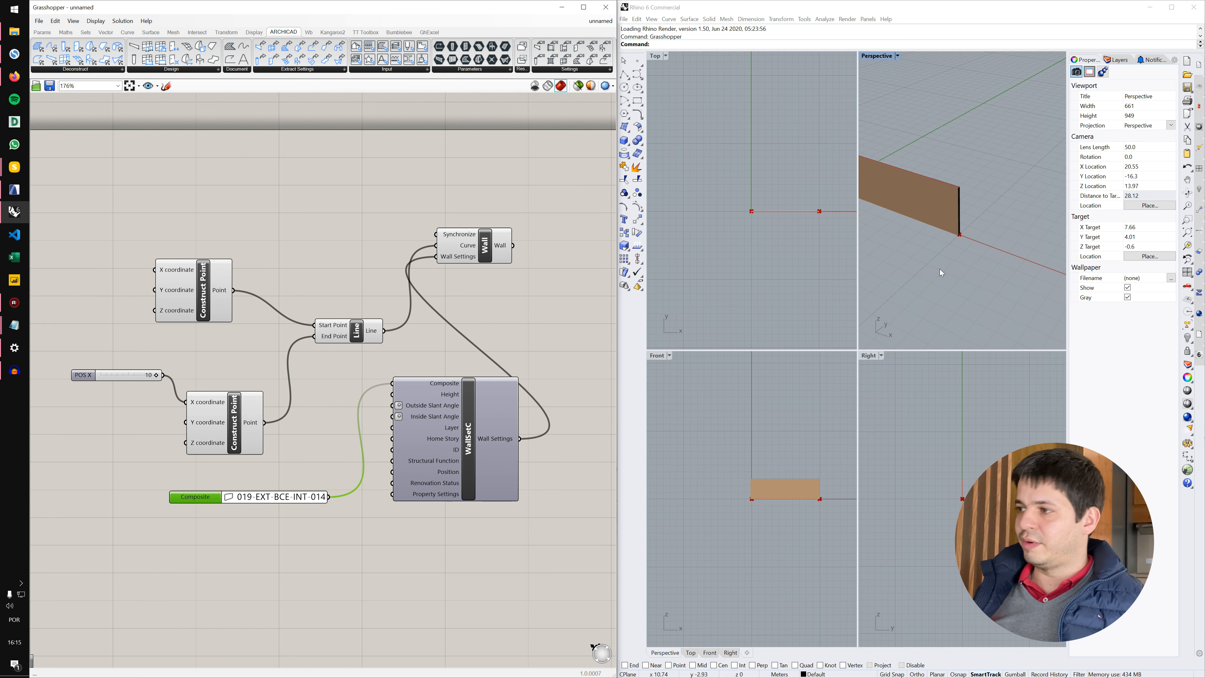
click(14, 190)
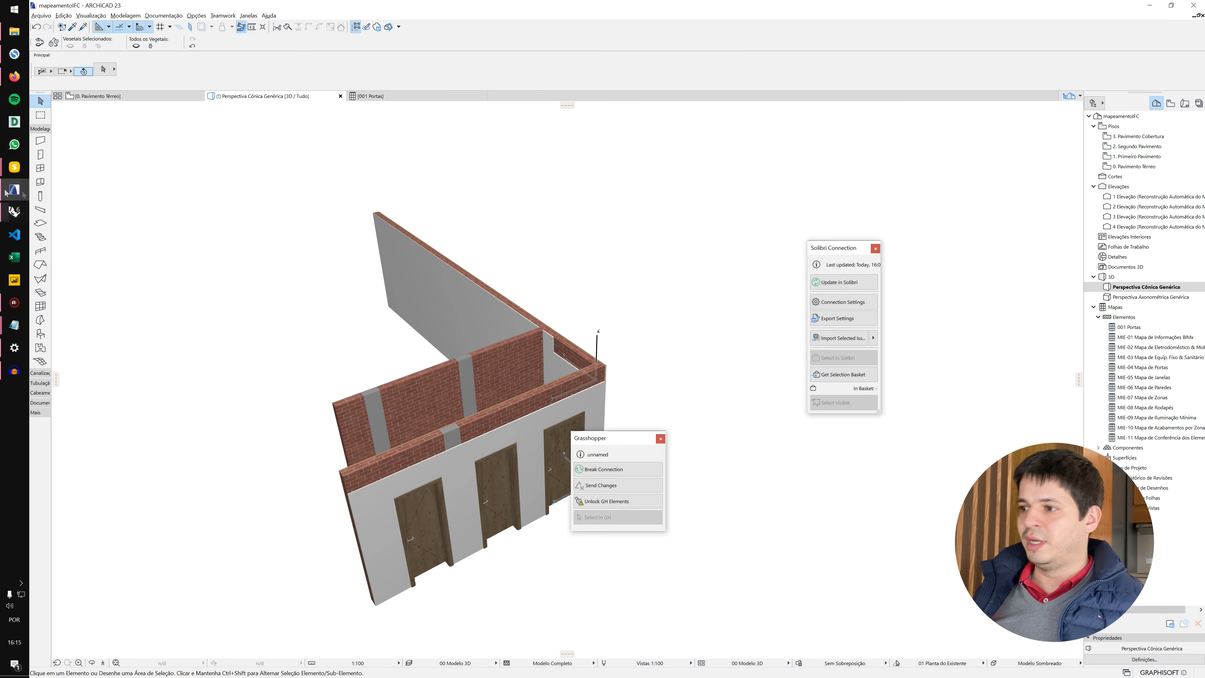
shift+middle_drag(479, 325, 573, 257)
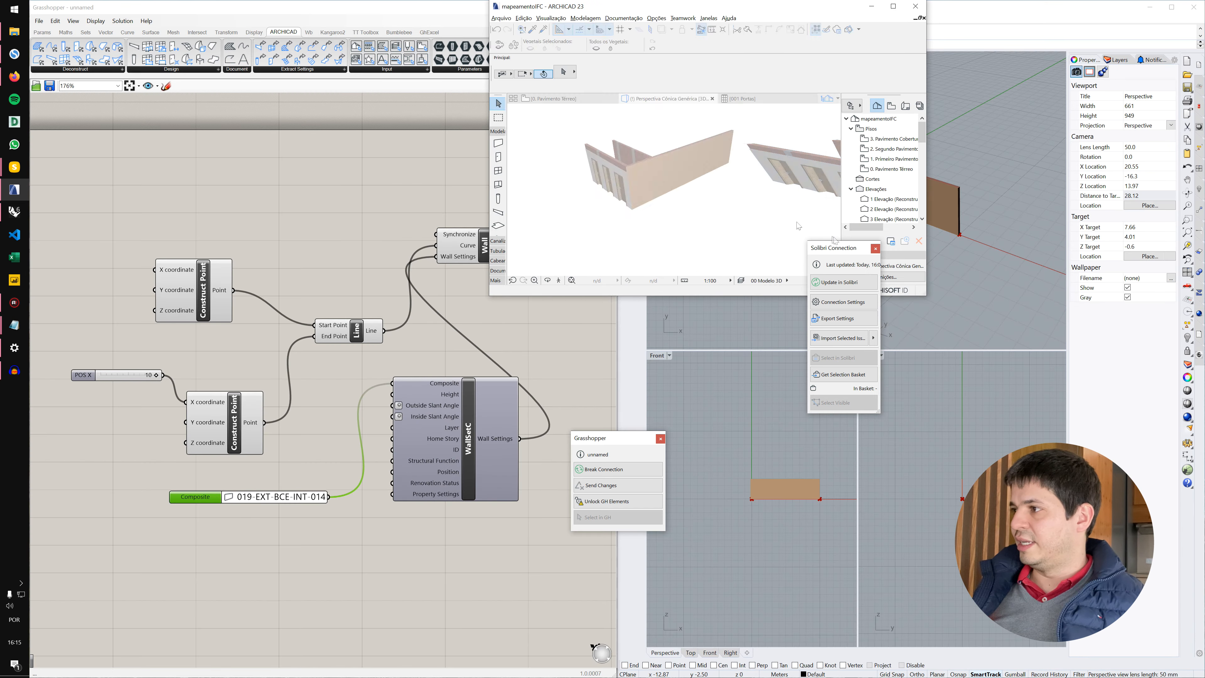
- Tile the windows so ARCHICAD fills one half of the screen and Rhino sits above Grasshopper in the other half
drag(707, 6, 1203, 561)
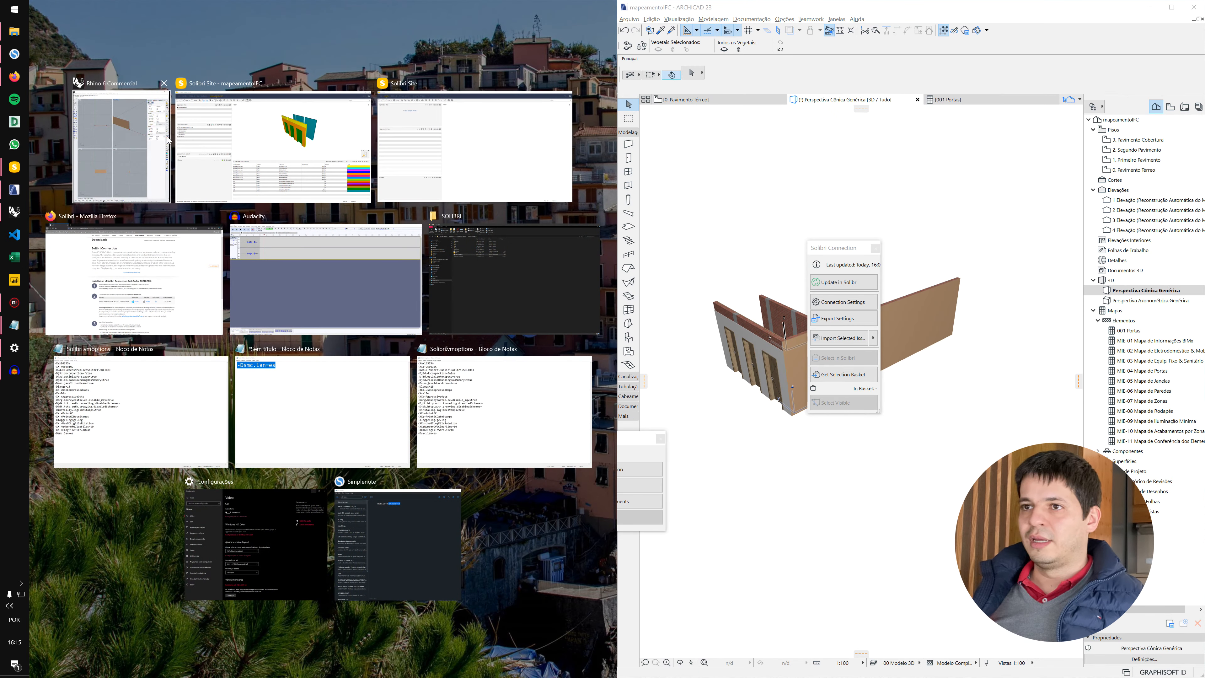
click(127, 141)
drag(308, 9, 29, 2)
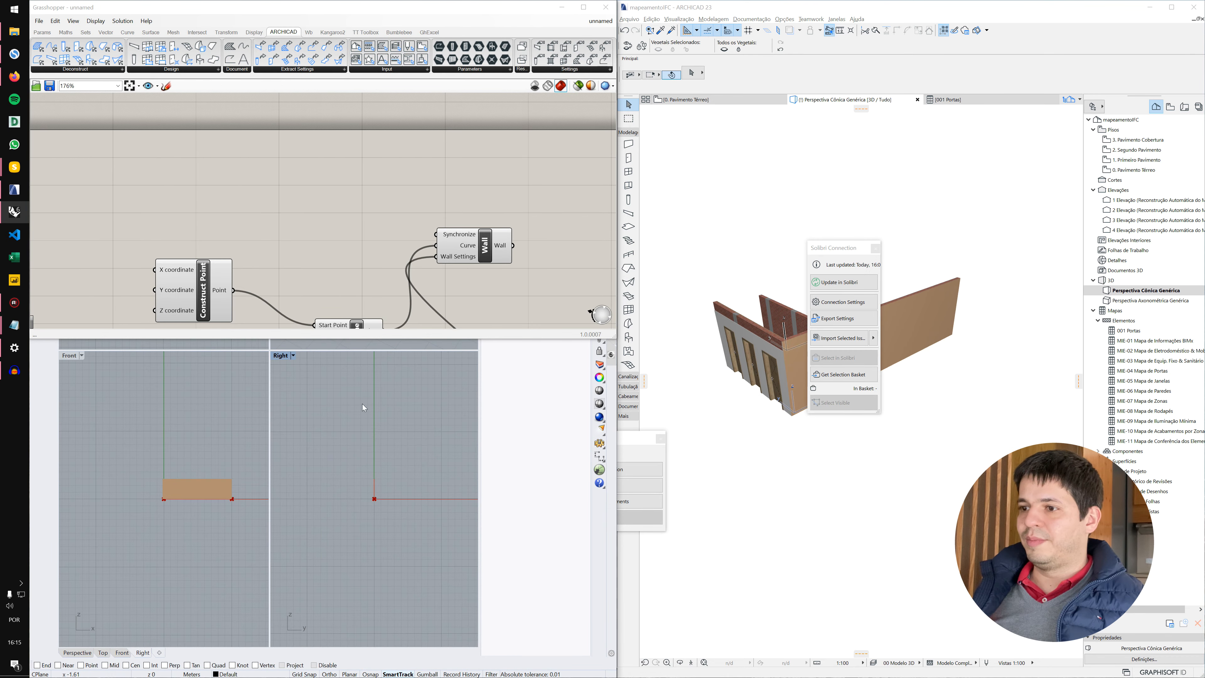
drag(376, 12, 30, 2)
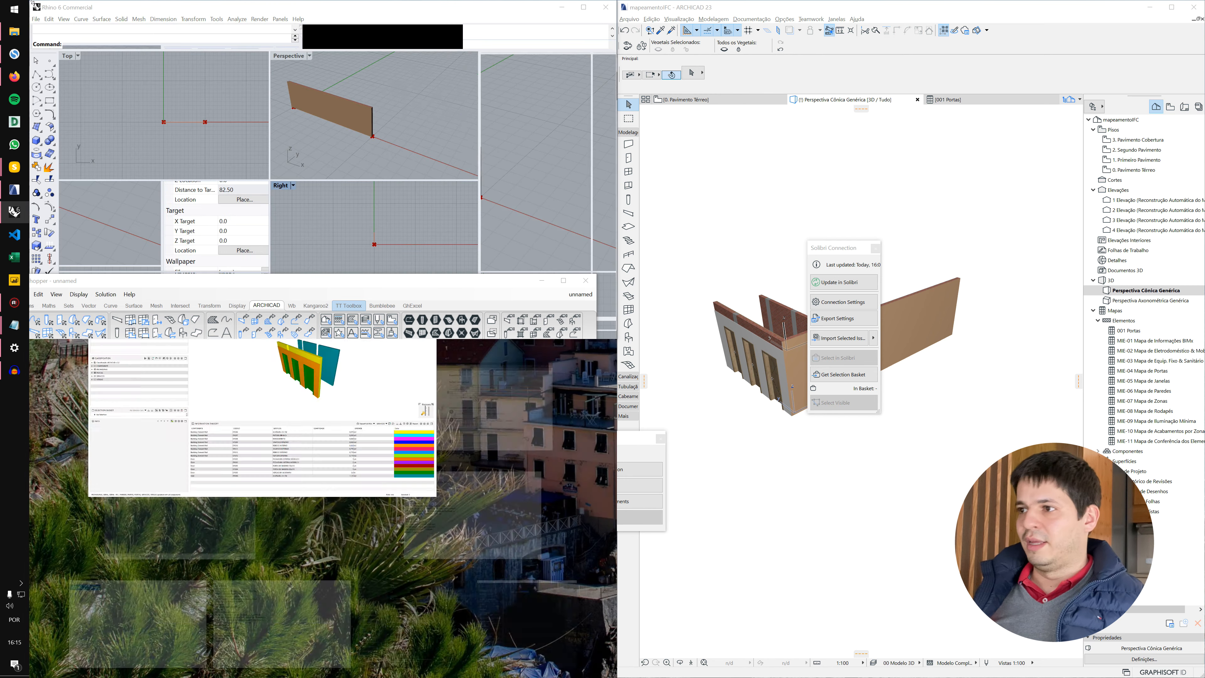
click(333, 157)
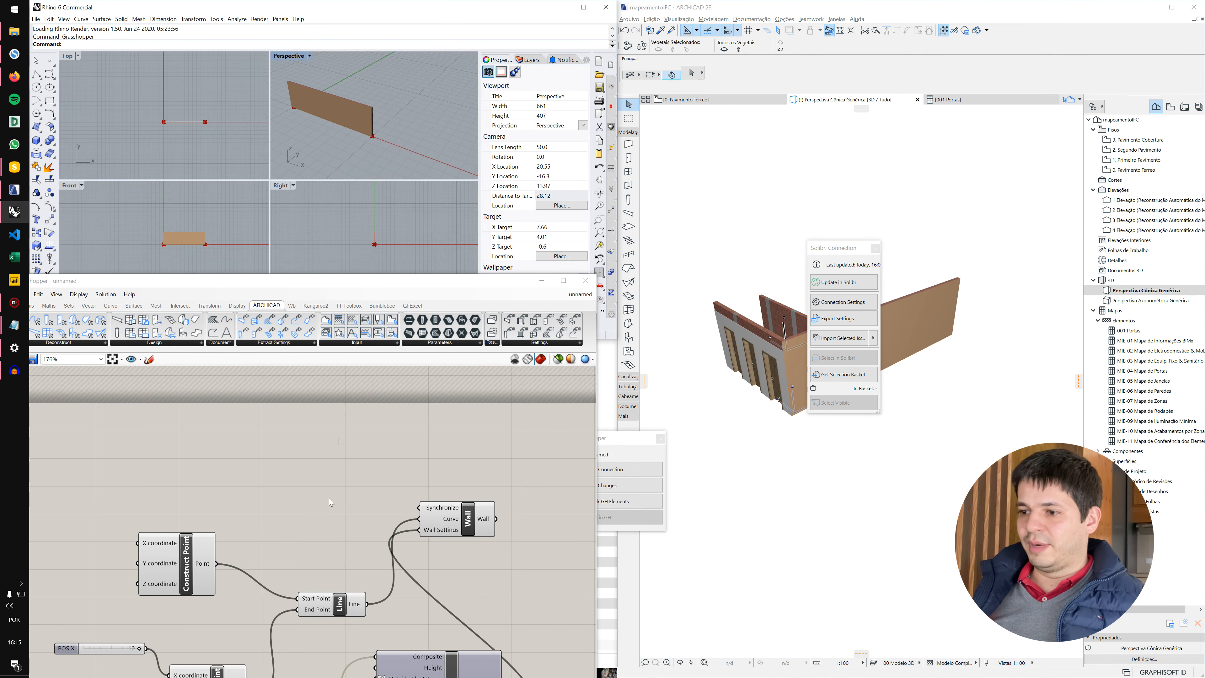
- Bring the whole definition into view and move the Grasshopper and Solibri Connection palettes clear of the ARCHICAD model
scroll(363, 524, down, 2)
right_drag(365, 533, 338, 459)
drag(628, 442, 795, 495)
drag(849, 248, 1037, 150)
shift+middle_drag(811, 328, 769, 323)
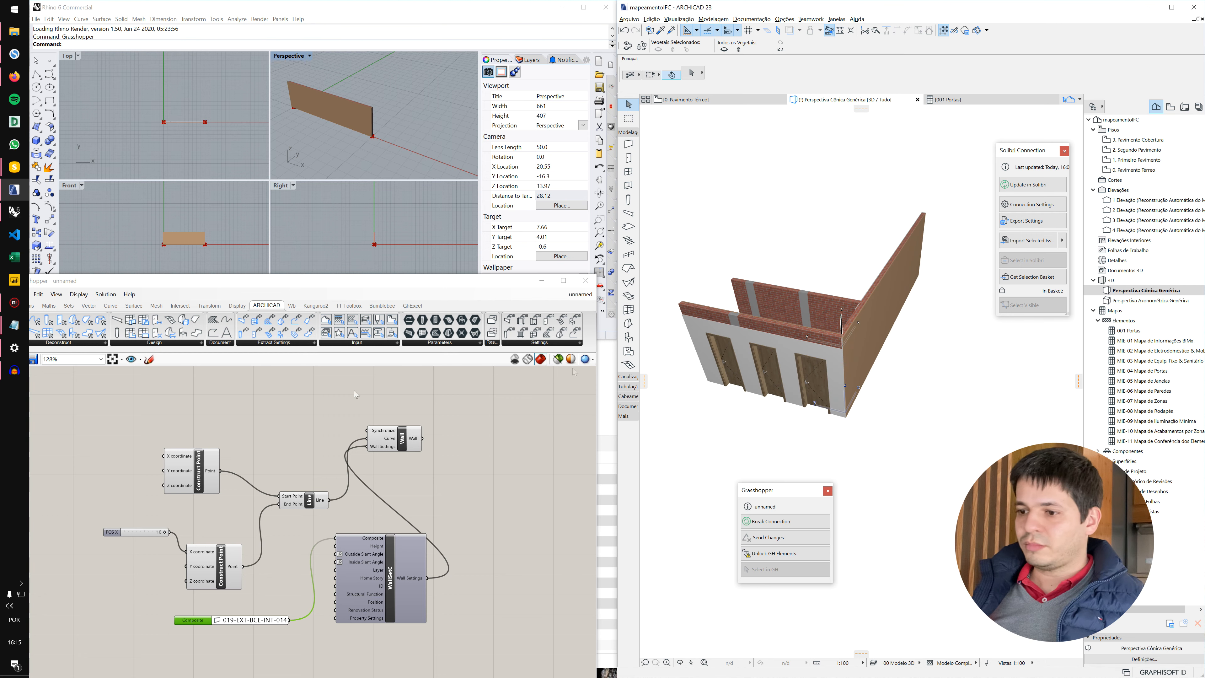
- Set the POS X slider to 2 and inspect the Grasshopper-driven wall in ARCHICAD's 3D view
scroll(199, 570, up, 4)
scroll(147, 510, down, 2)
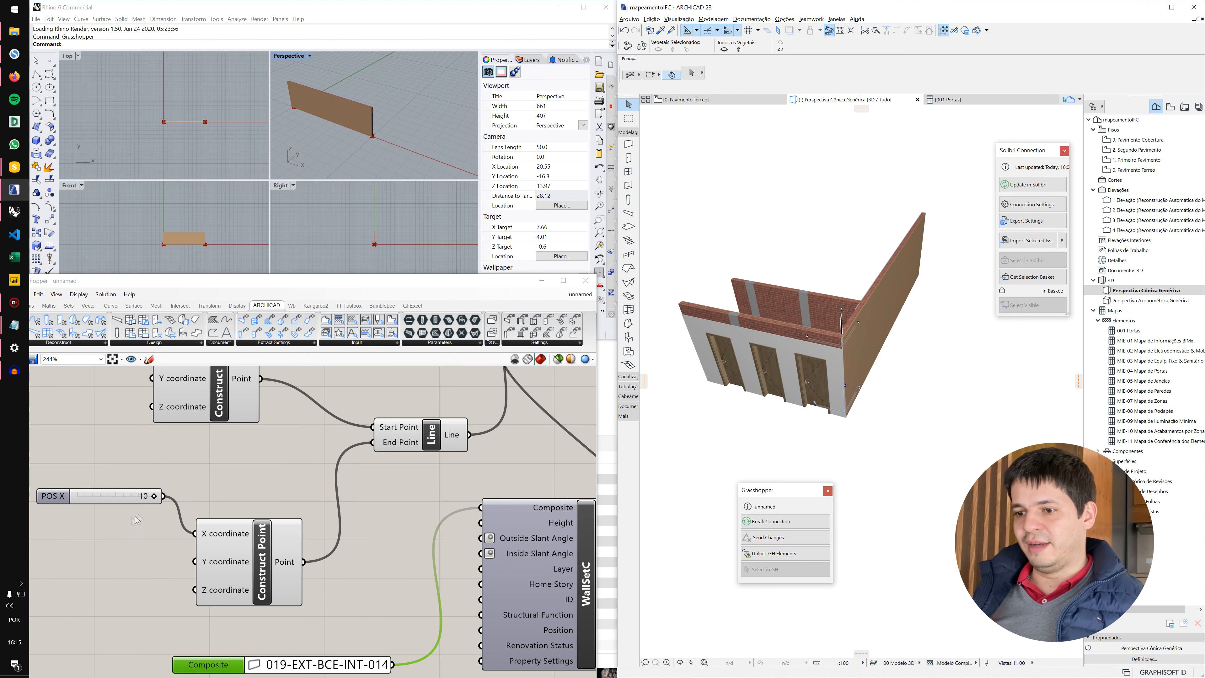
scroll(163, 553, up, 2)
drag(194, 509, 127, 513)
scroll(318, 106, up, 4)
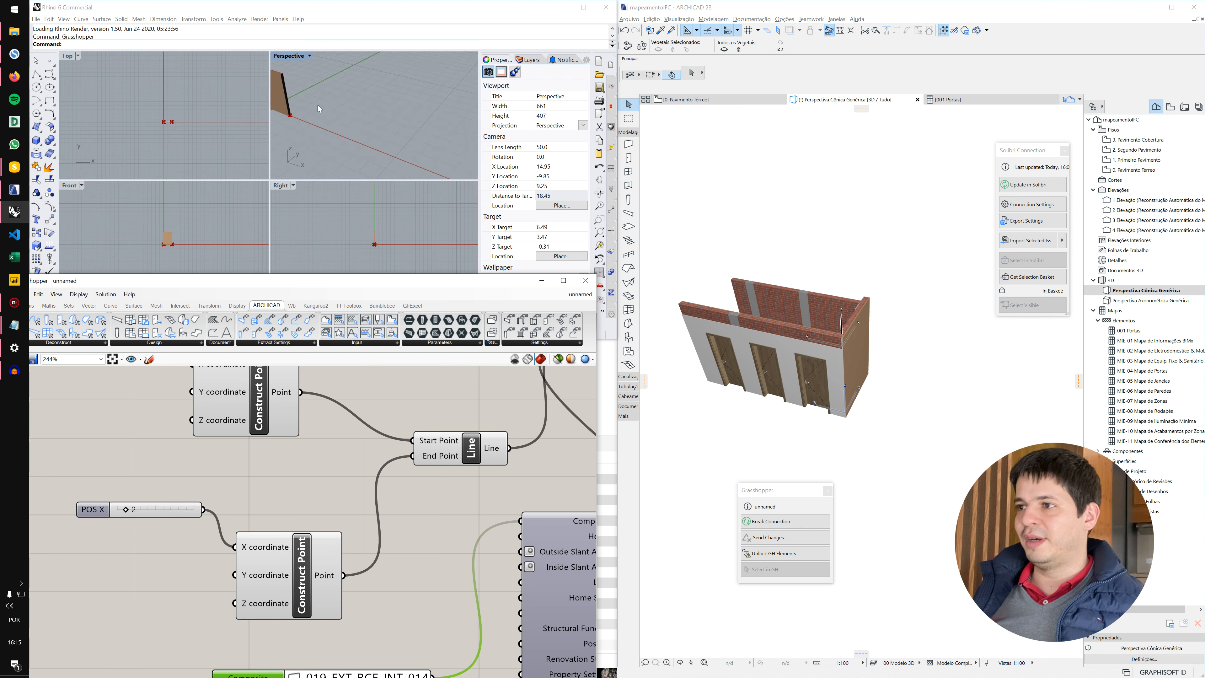
click(889, 335)
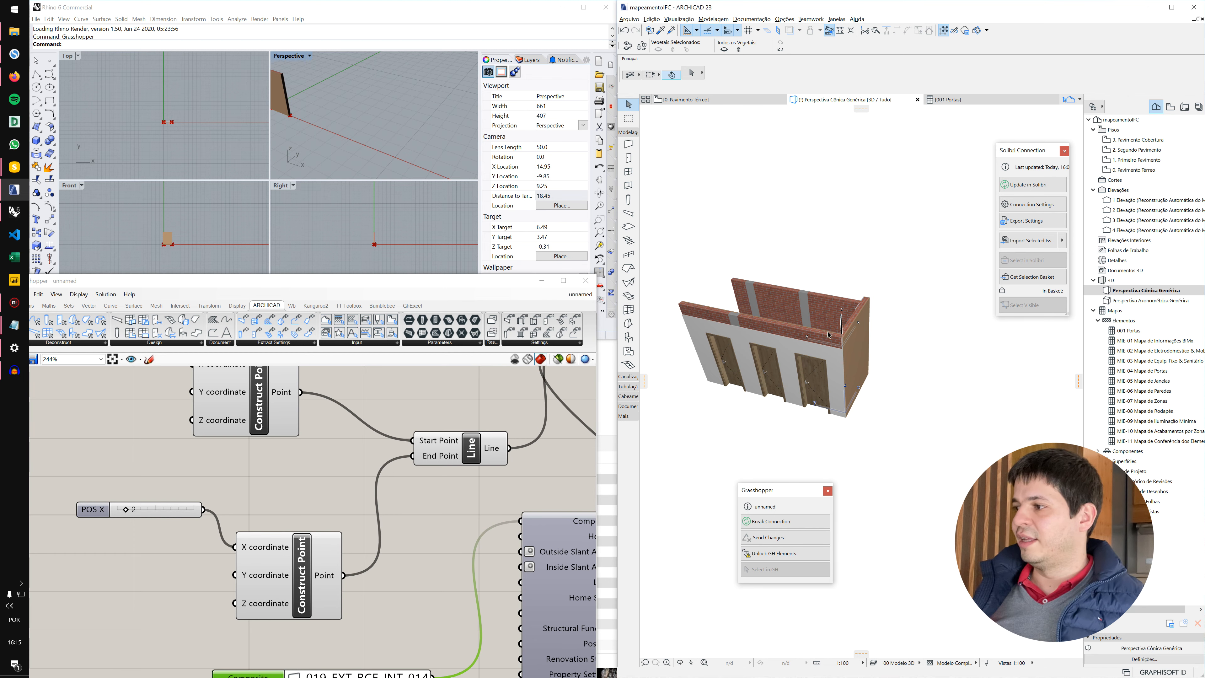
shift+middle_drag(826, 305, 979, 419)
drag(1002, 373, 762, 365)
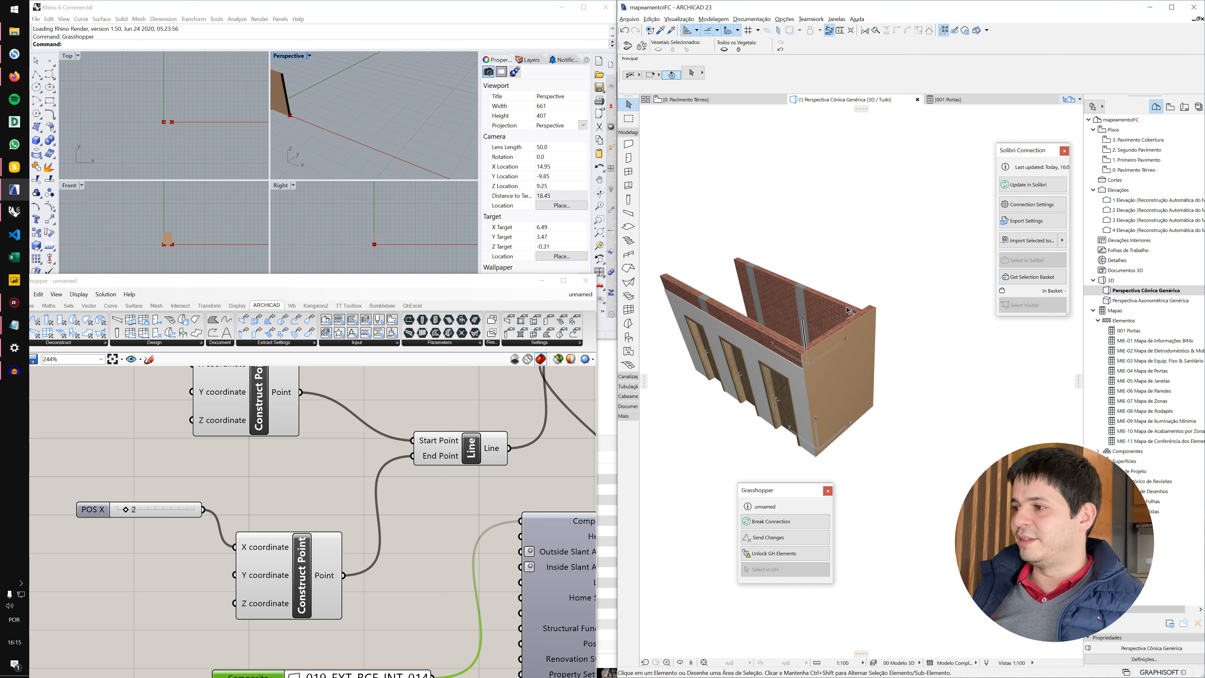
scroll(248, 465, down, 3)
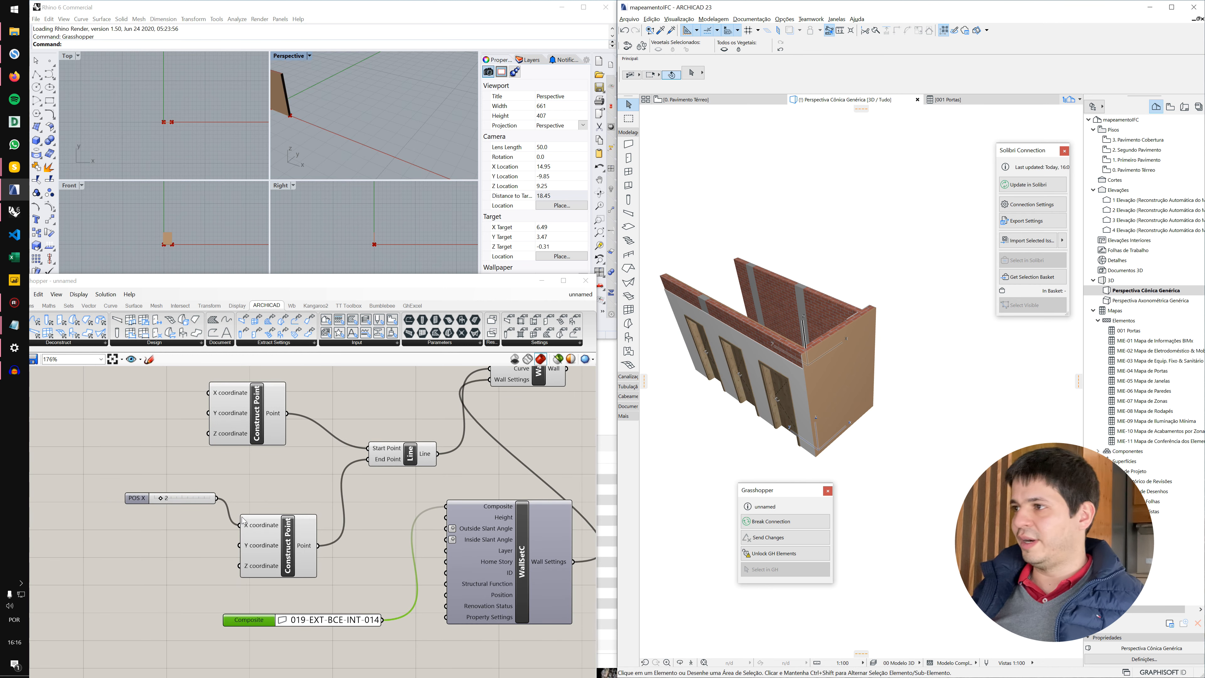
- Set the POS X slider to 10 to lengthen the ARCHICAD wall through the live connection
mouse_move(162, 498)
mouse_down()
mouse_move(211, 503)
mouse_move(160, 503)
mouse_up()
click(839, 412)
mouse_move(841, 373)
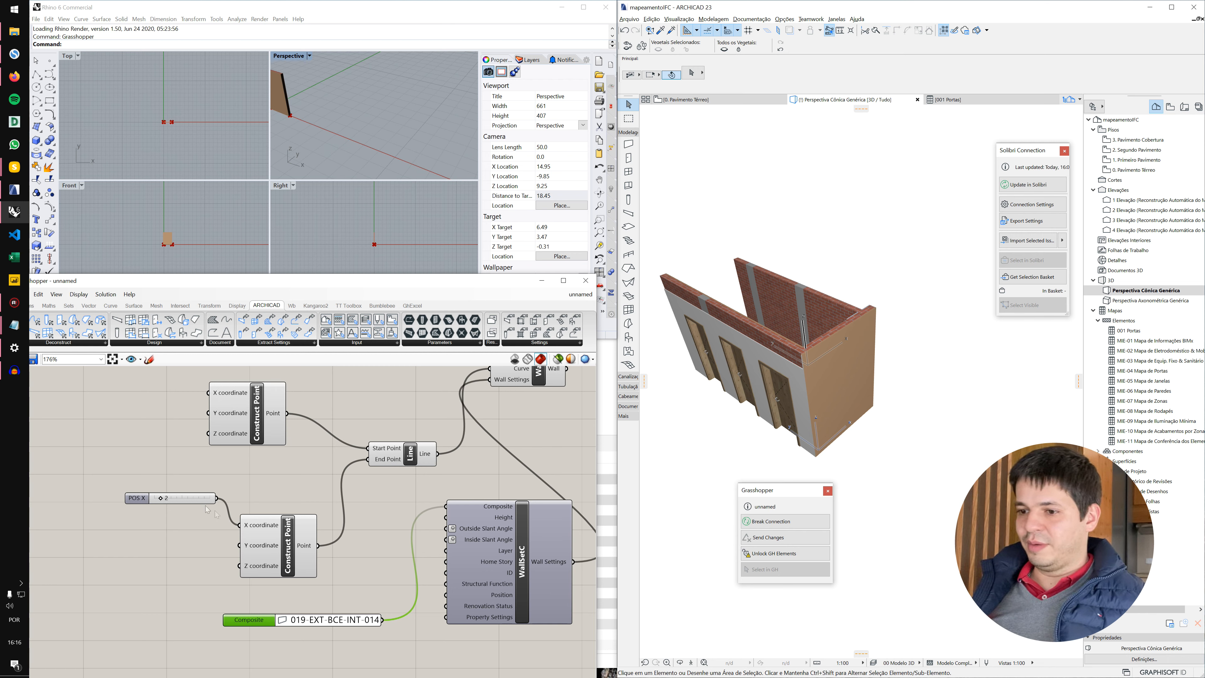
drag(161, 498, 209, 499)
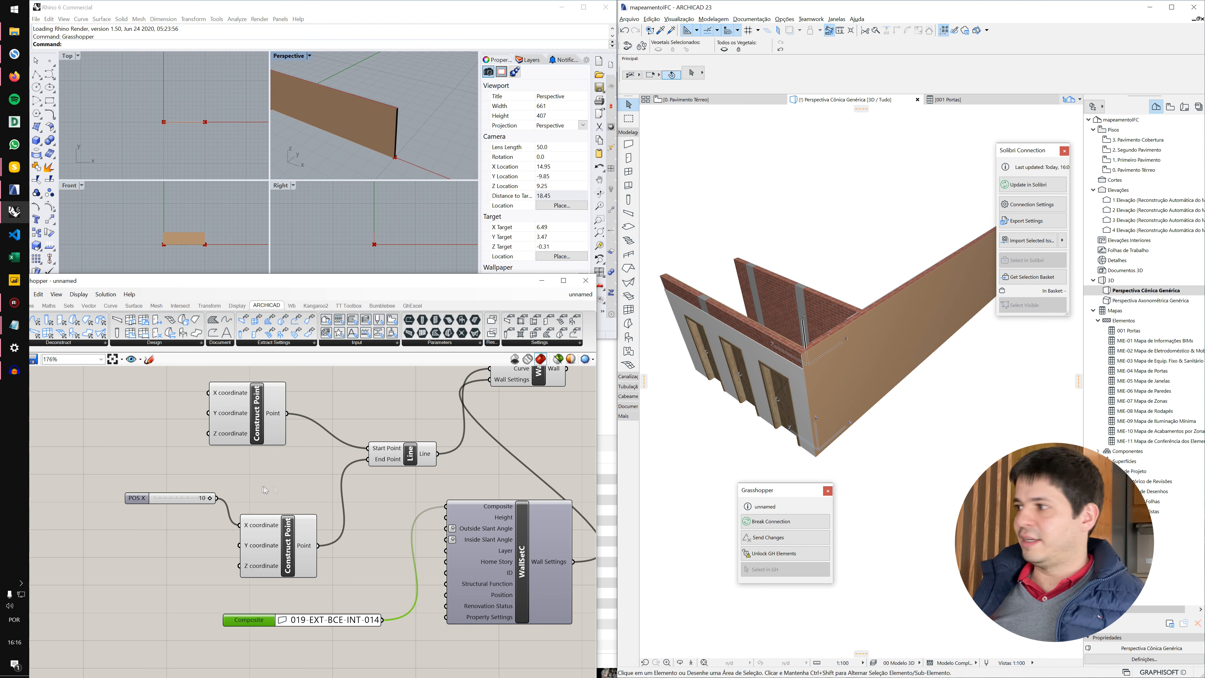
- Switch to Solibri and take off all information takeoff definitions again for the model with the lengthened wall
mouse_move(5, 169)
click(76, 204)
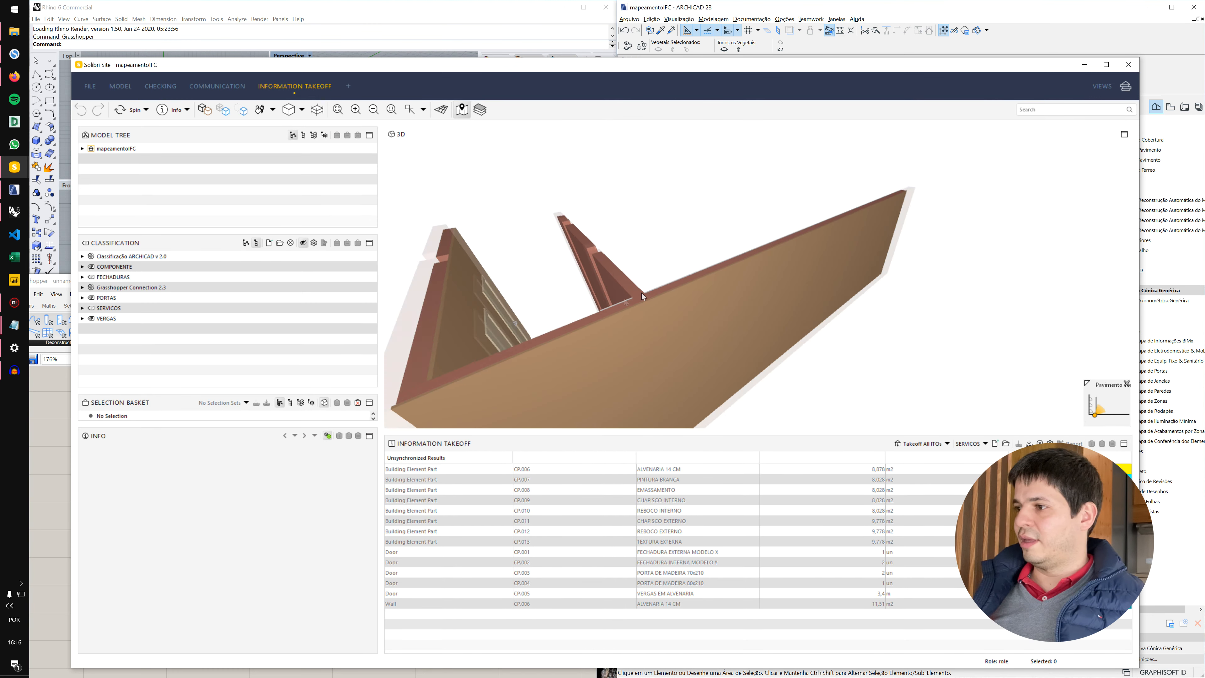
drag(633, 299, 774, 297)
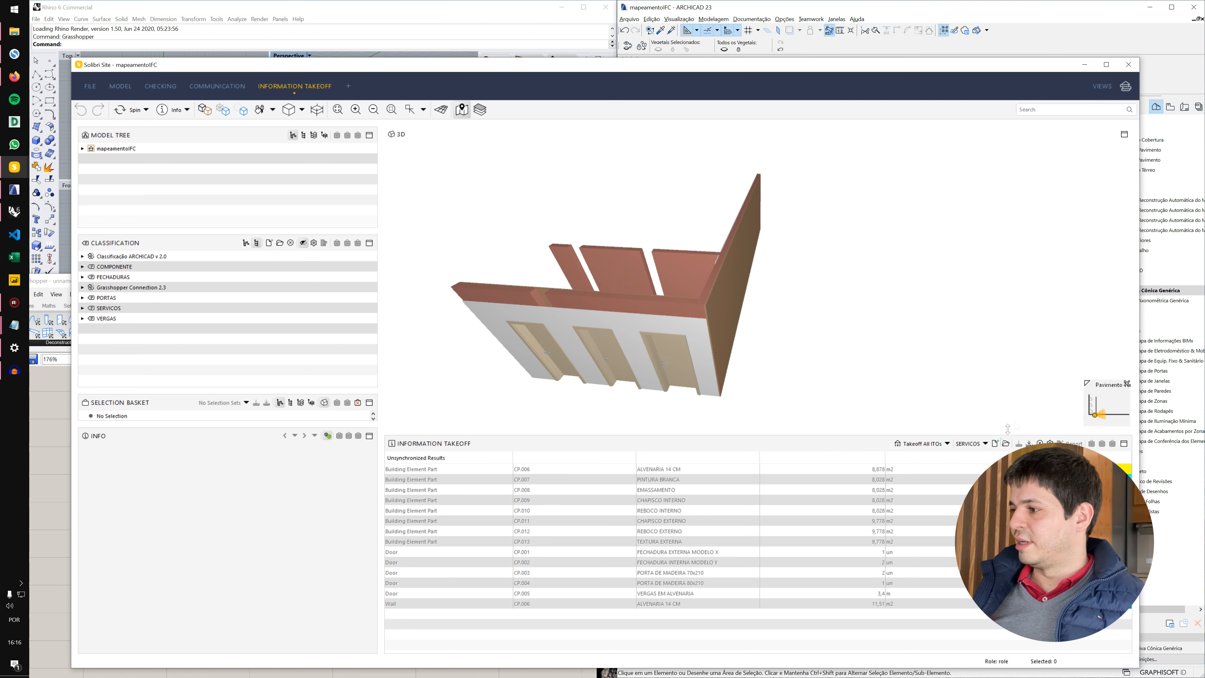
click(923, 444)
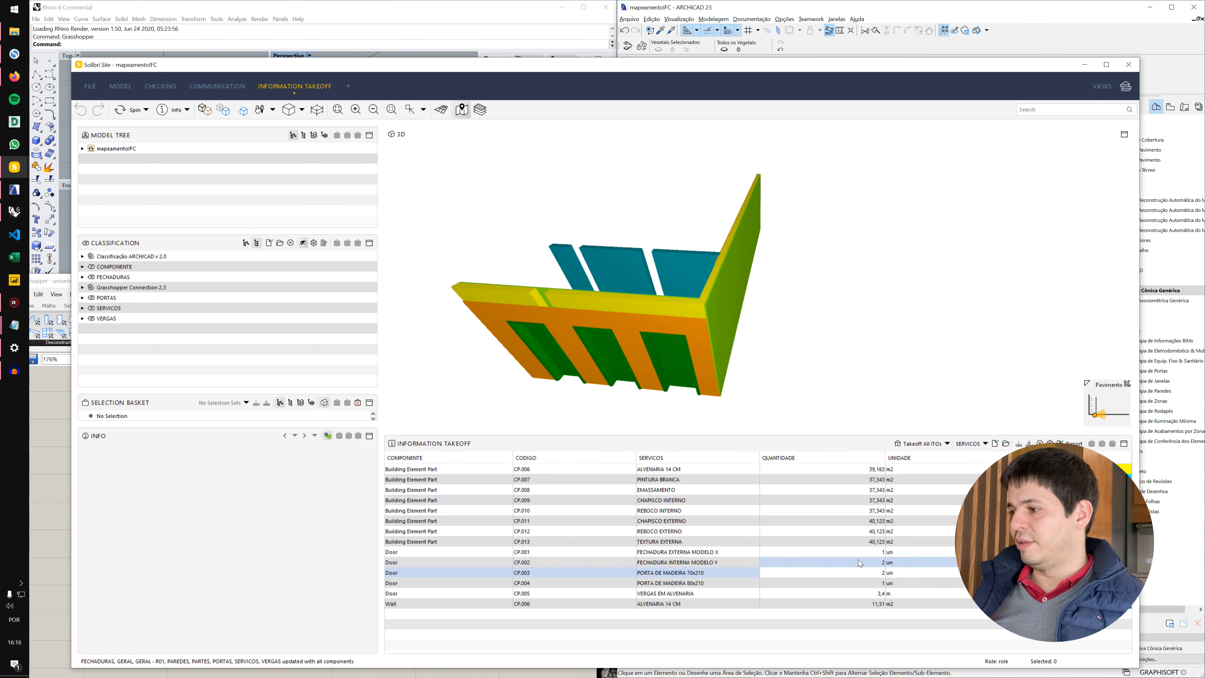
drag(767, 310, 664, 265)
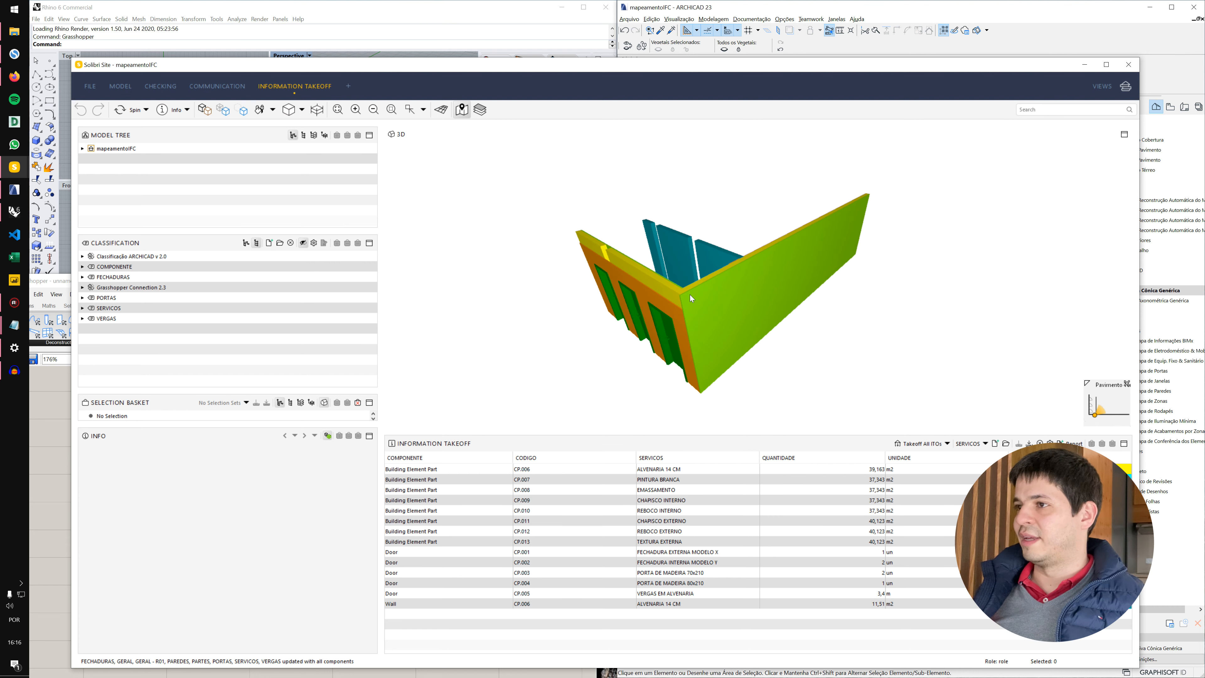
- Return to Grasshopper, set the POS X slider to 1, and inspect the shortened wall in ARCHICAD's 3D view
click(428, 20)
drag(210, 498, 156, 501)
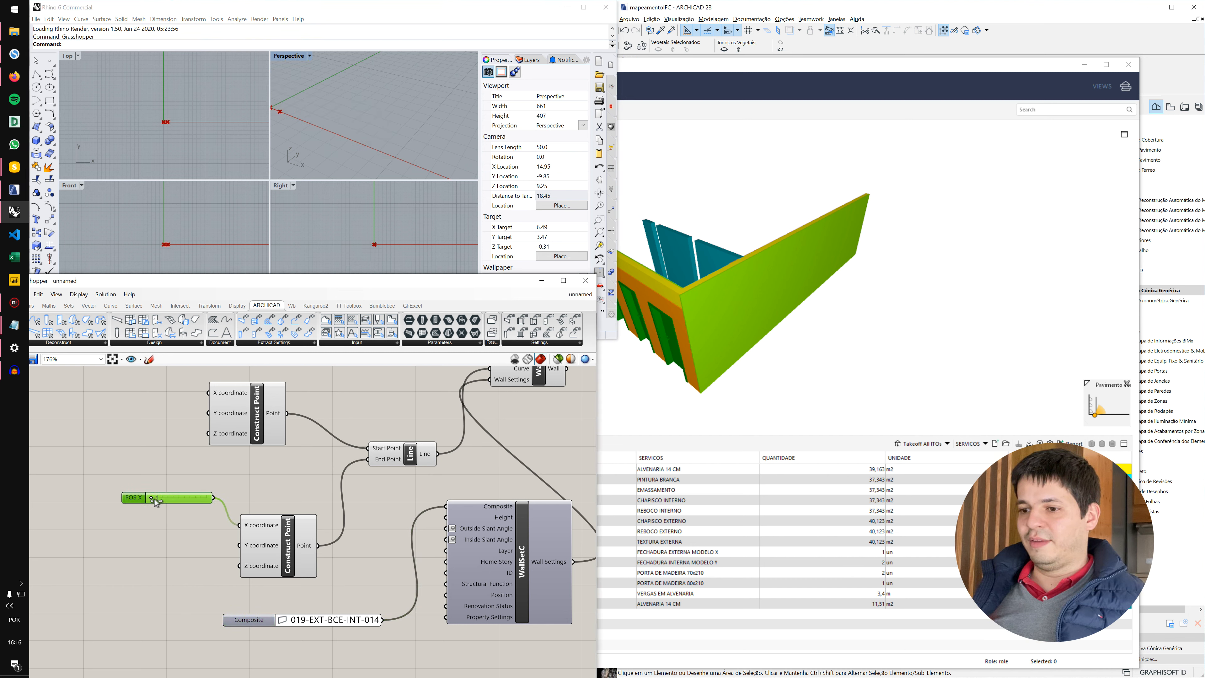
click(765, 7)
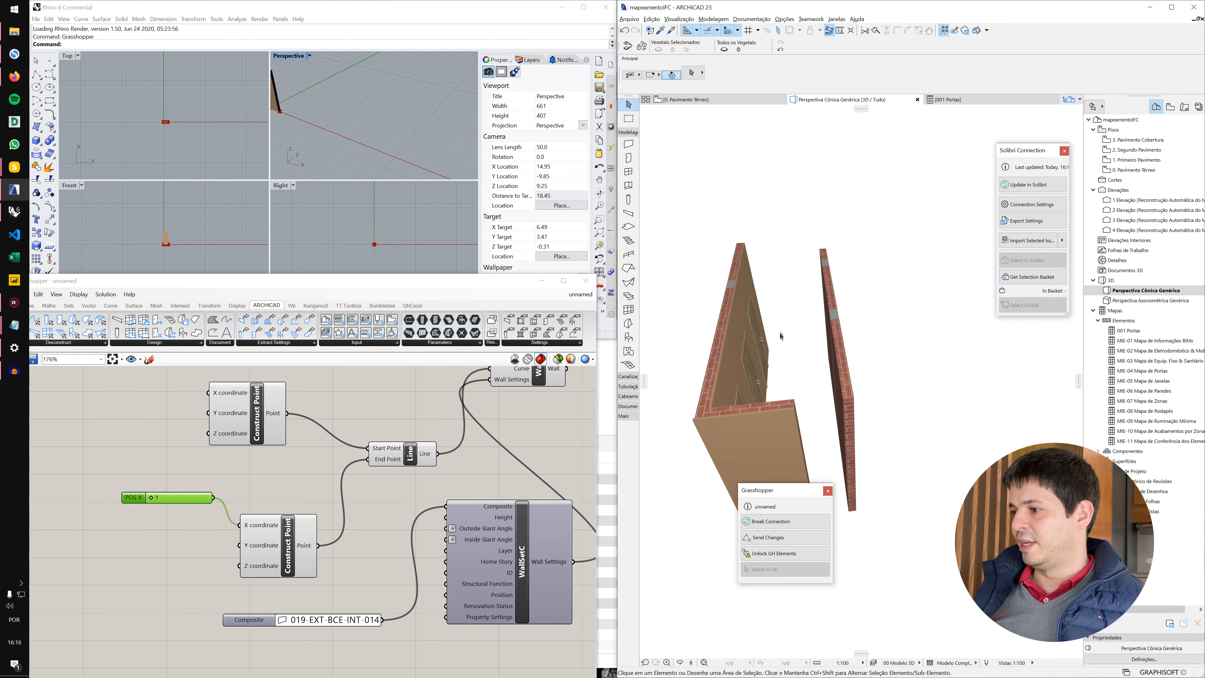
shift+middle_drag(780, 329, 944, 331)
- Send the shortened wall from ARCHICAD to Solibri and rerun all information takeoffs there on the updated model
click(1018, 189)
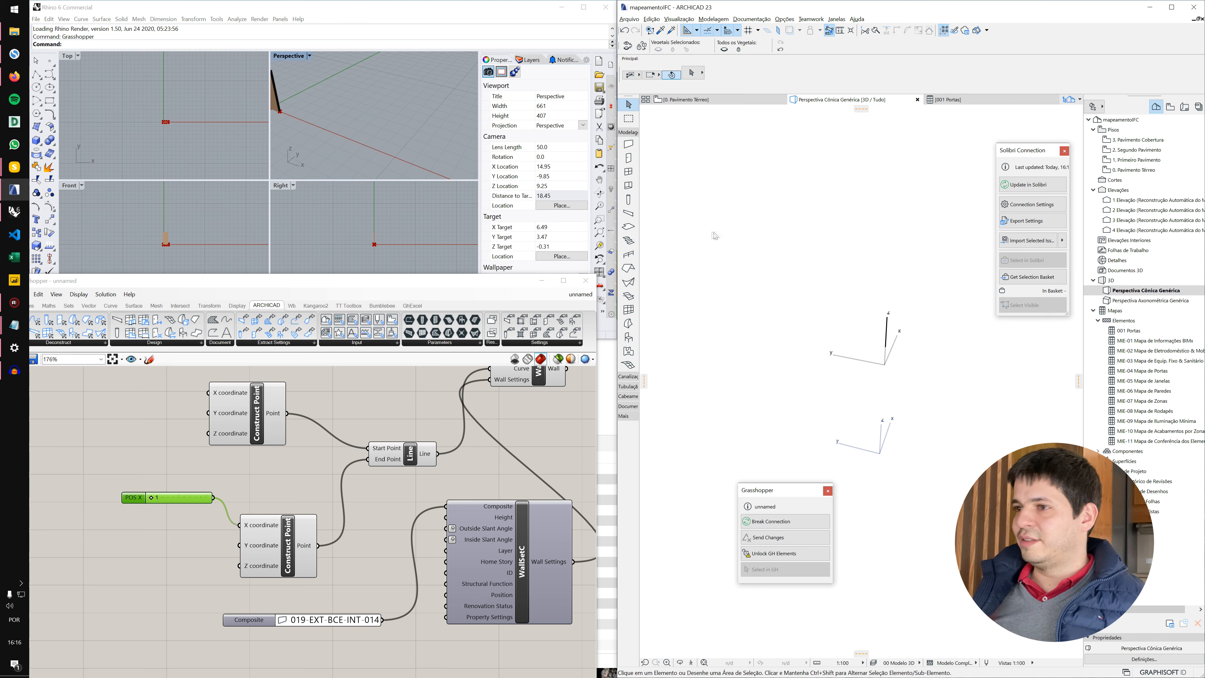
click(15, 167)
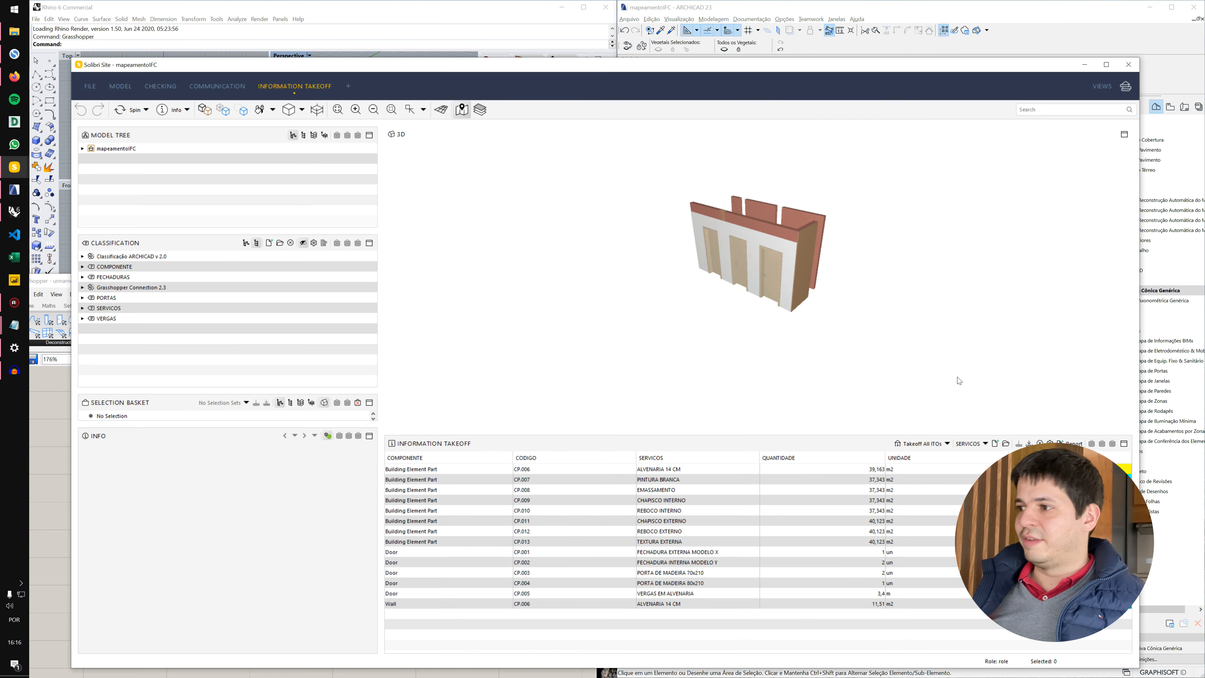
drag(861, 300, 759, 328)
click(920, 444)
scroll(859, 208, up, 5)
scroll(860, 208, down, 5)
drag(845, 270, 781, 306)
drag(712, 278, 955, 269)
middle_drag(767, 291, 796, 263)
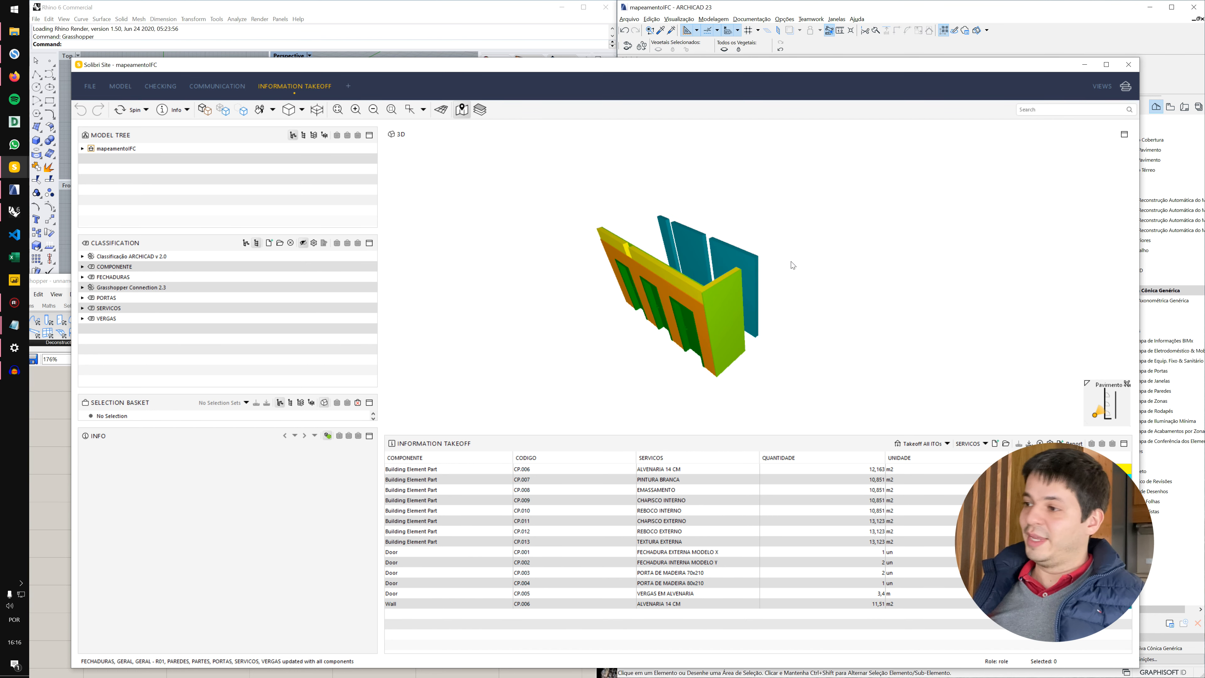